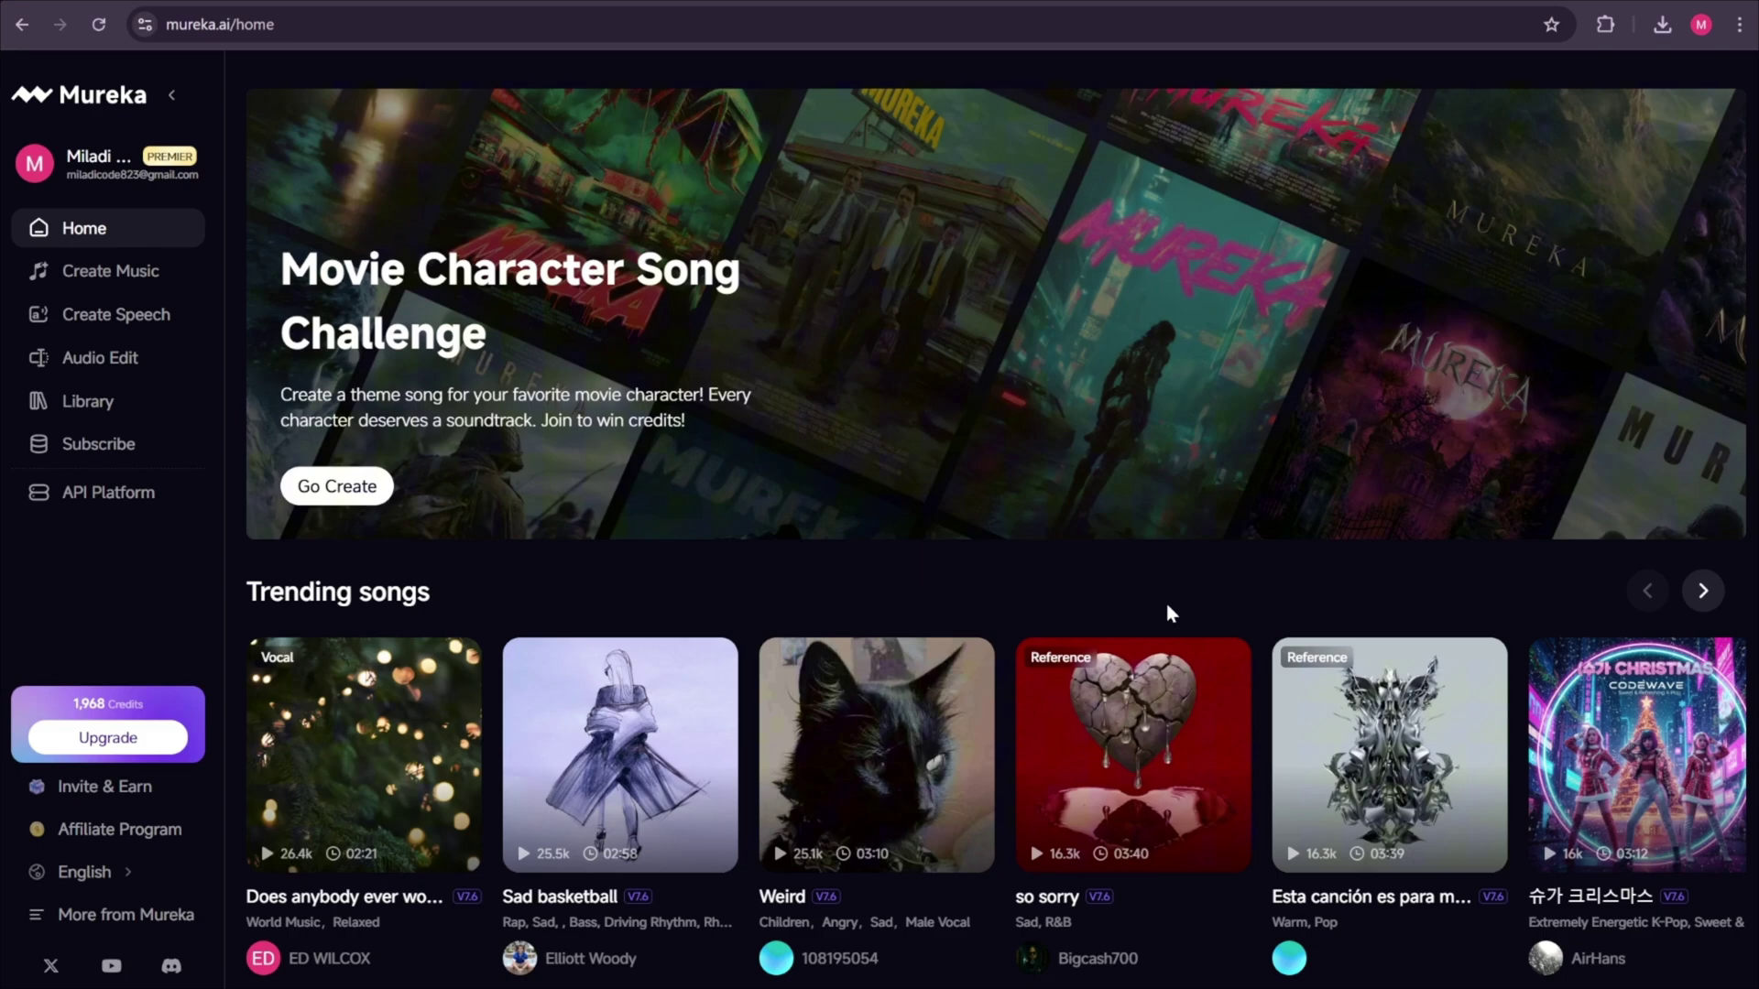
Go to Create Music from the Mureka home page and switch to its Custom form
middle_click(1029, 587)
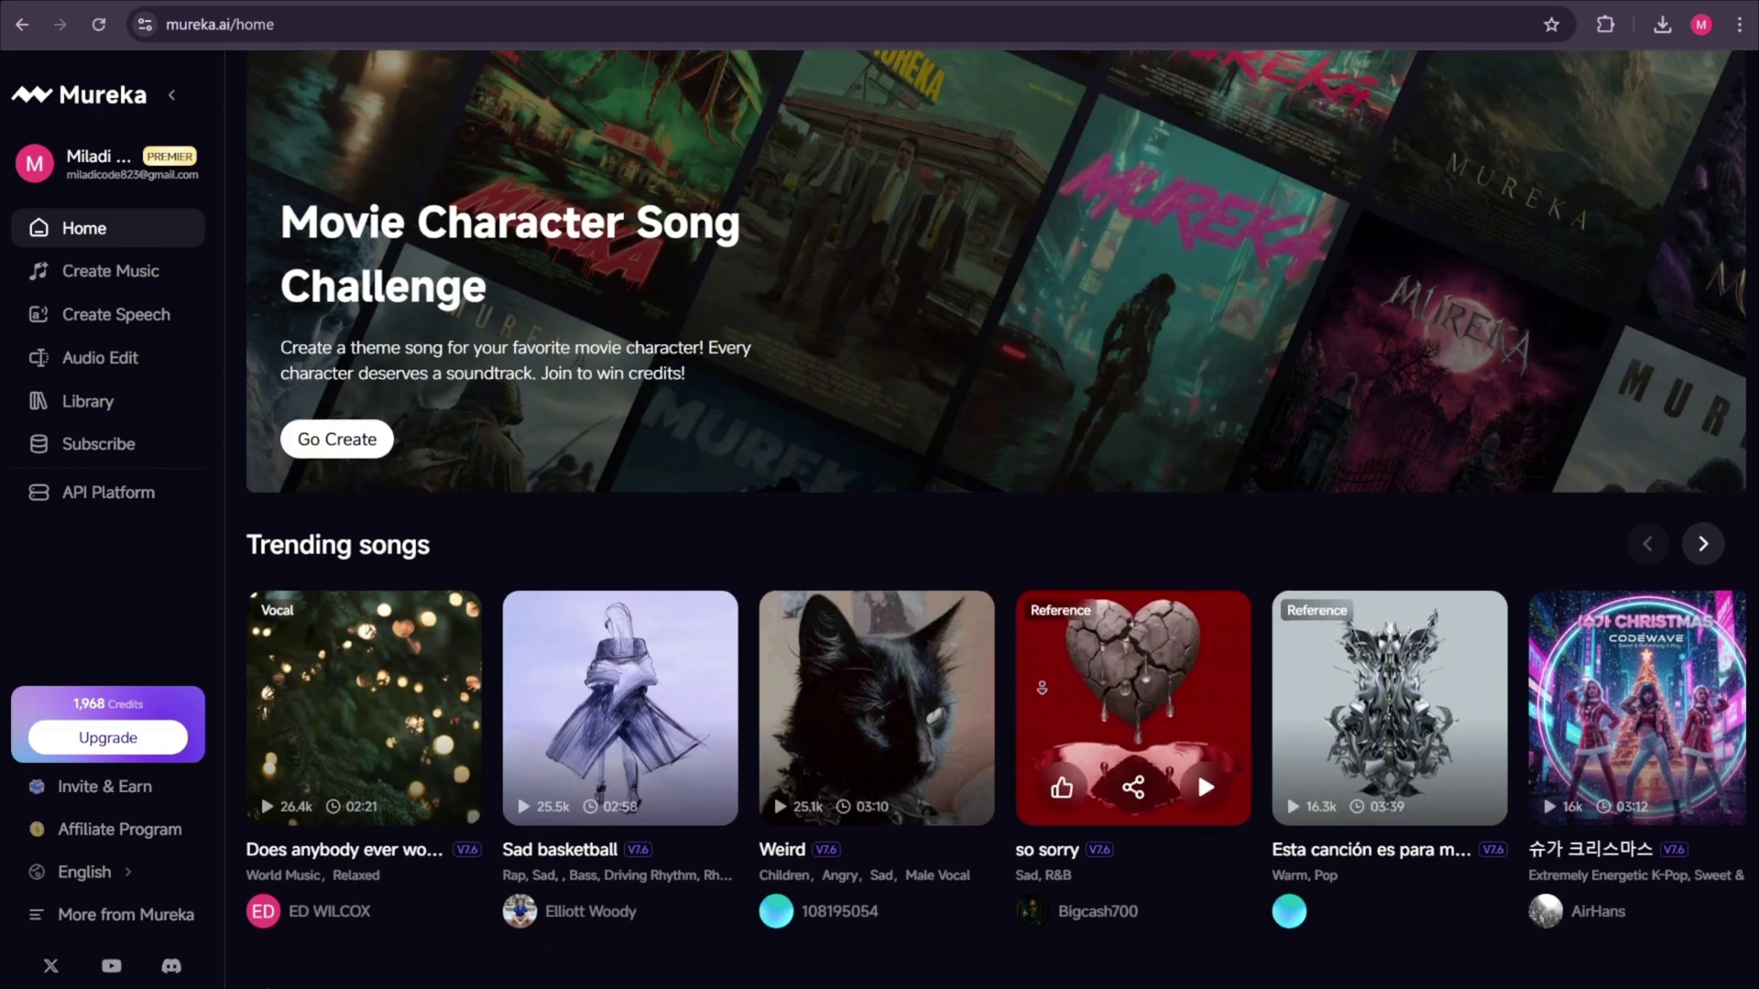
scroll(1029, 587, down, 6)
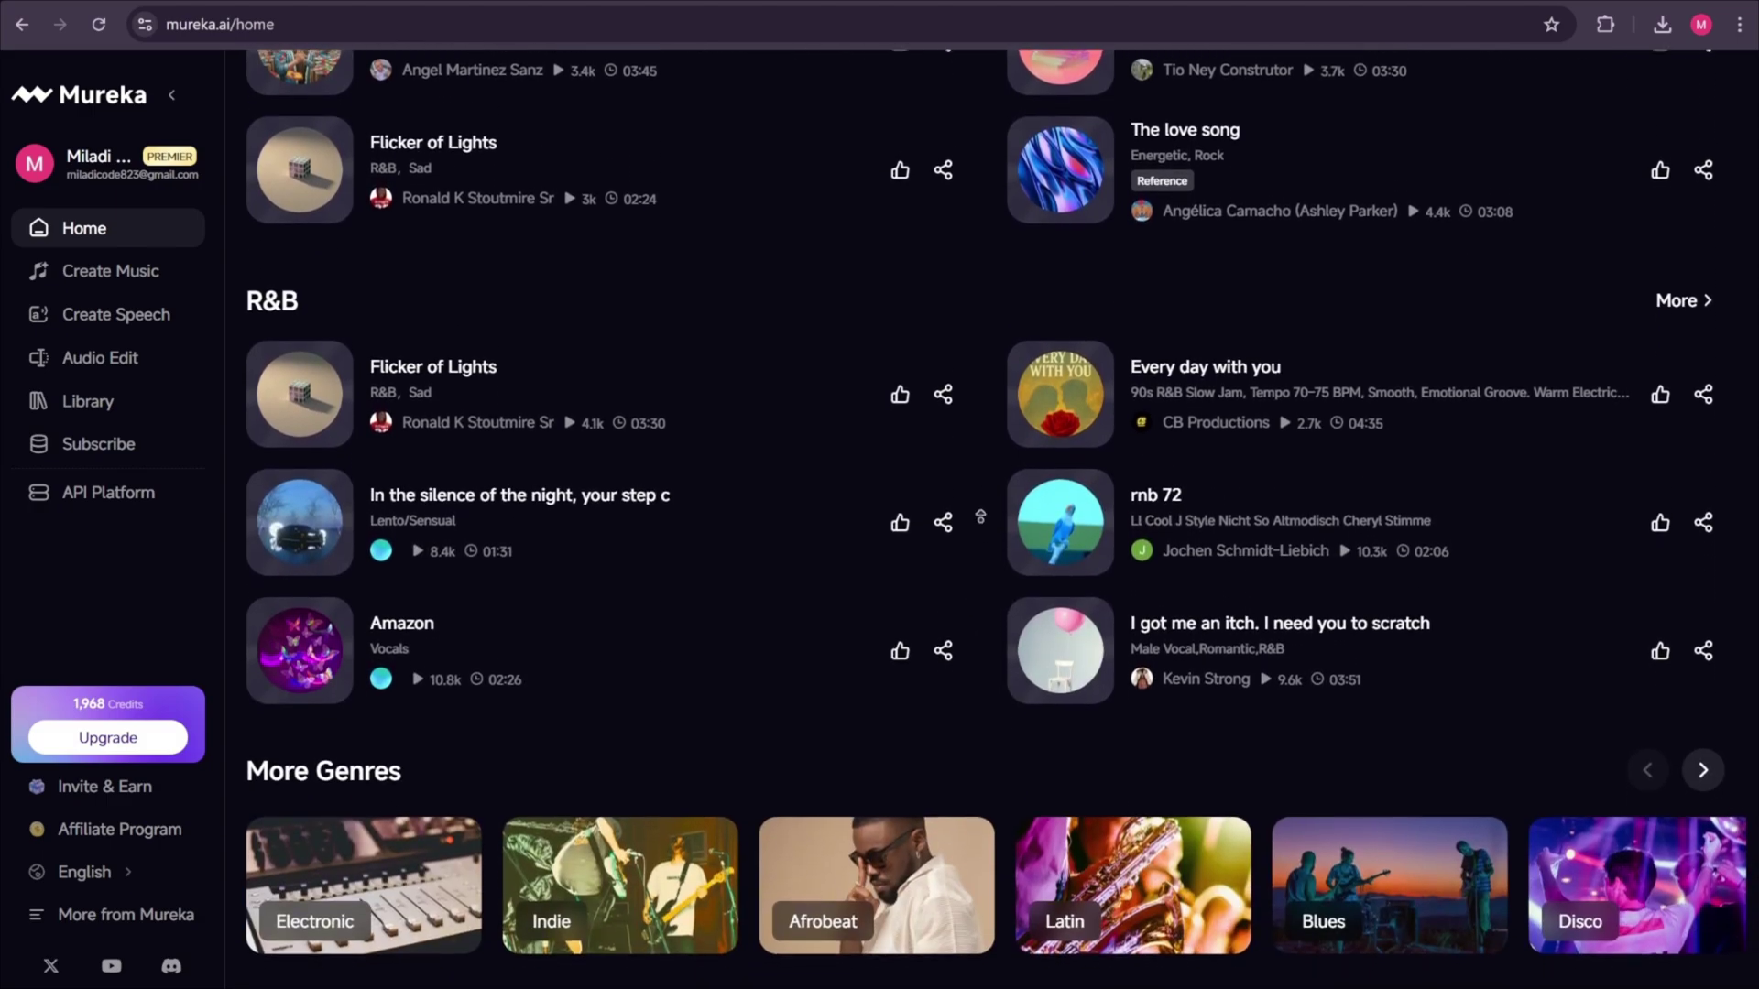
scroll(962, 277, up, 13)
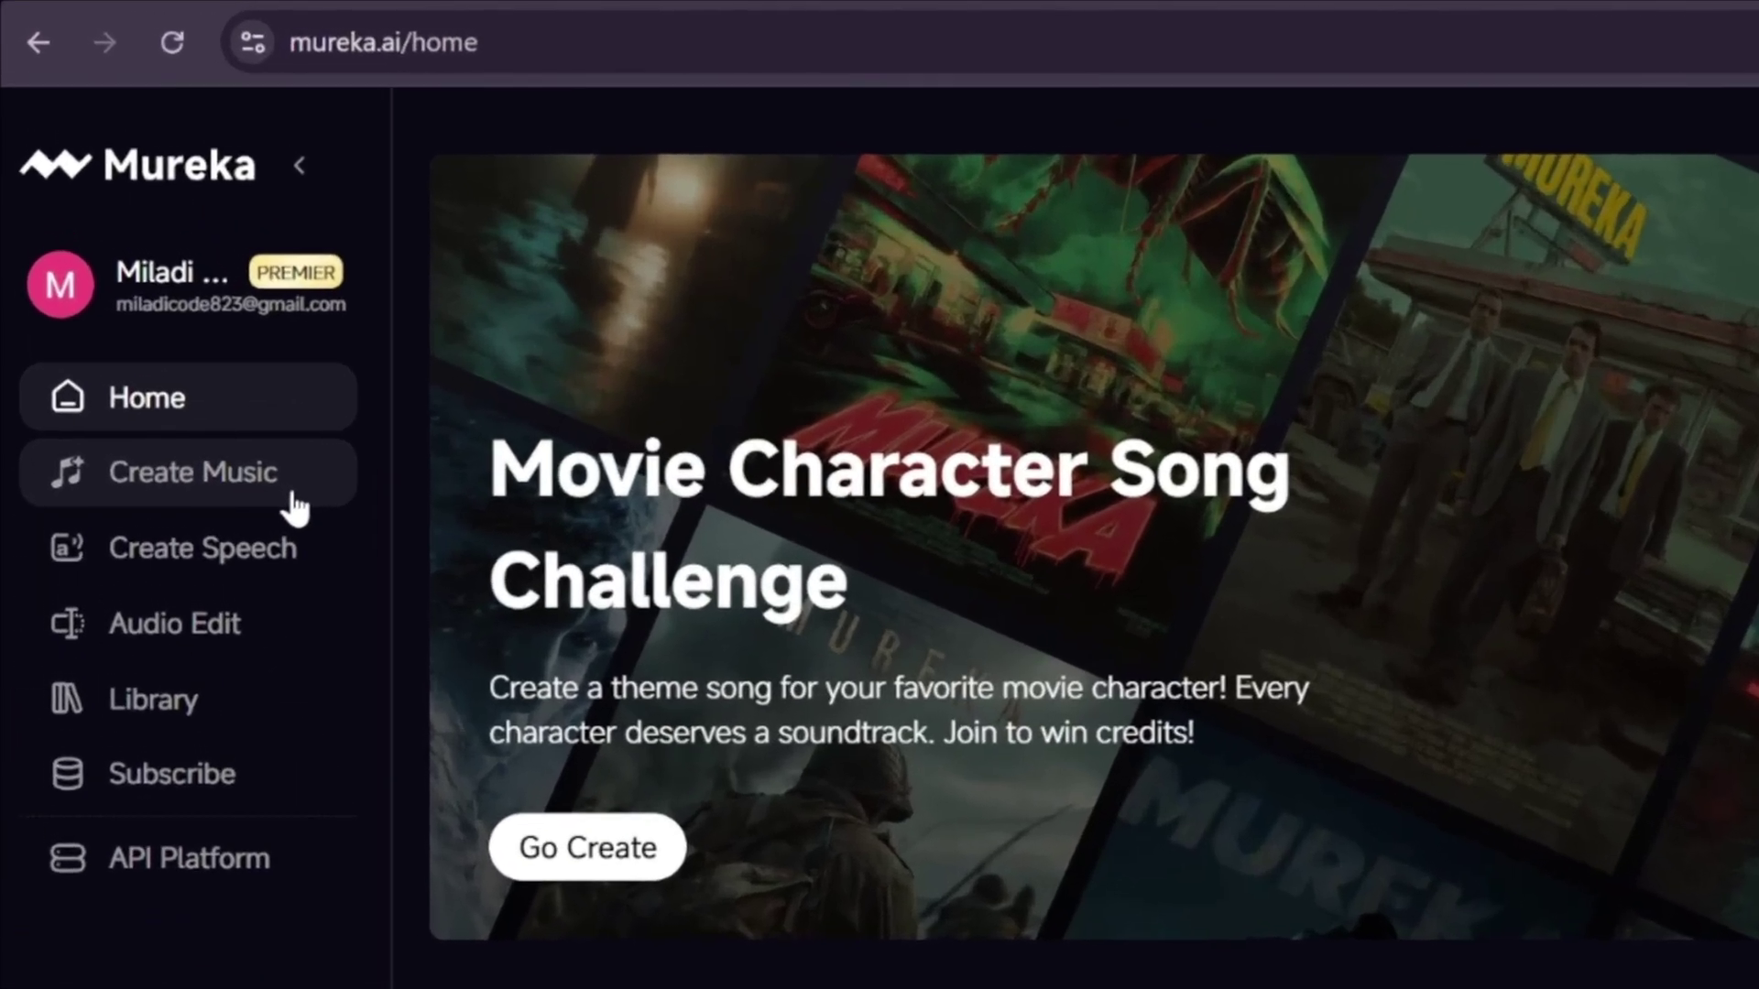
click(293, 506)
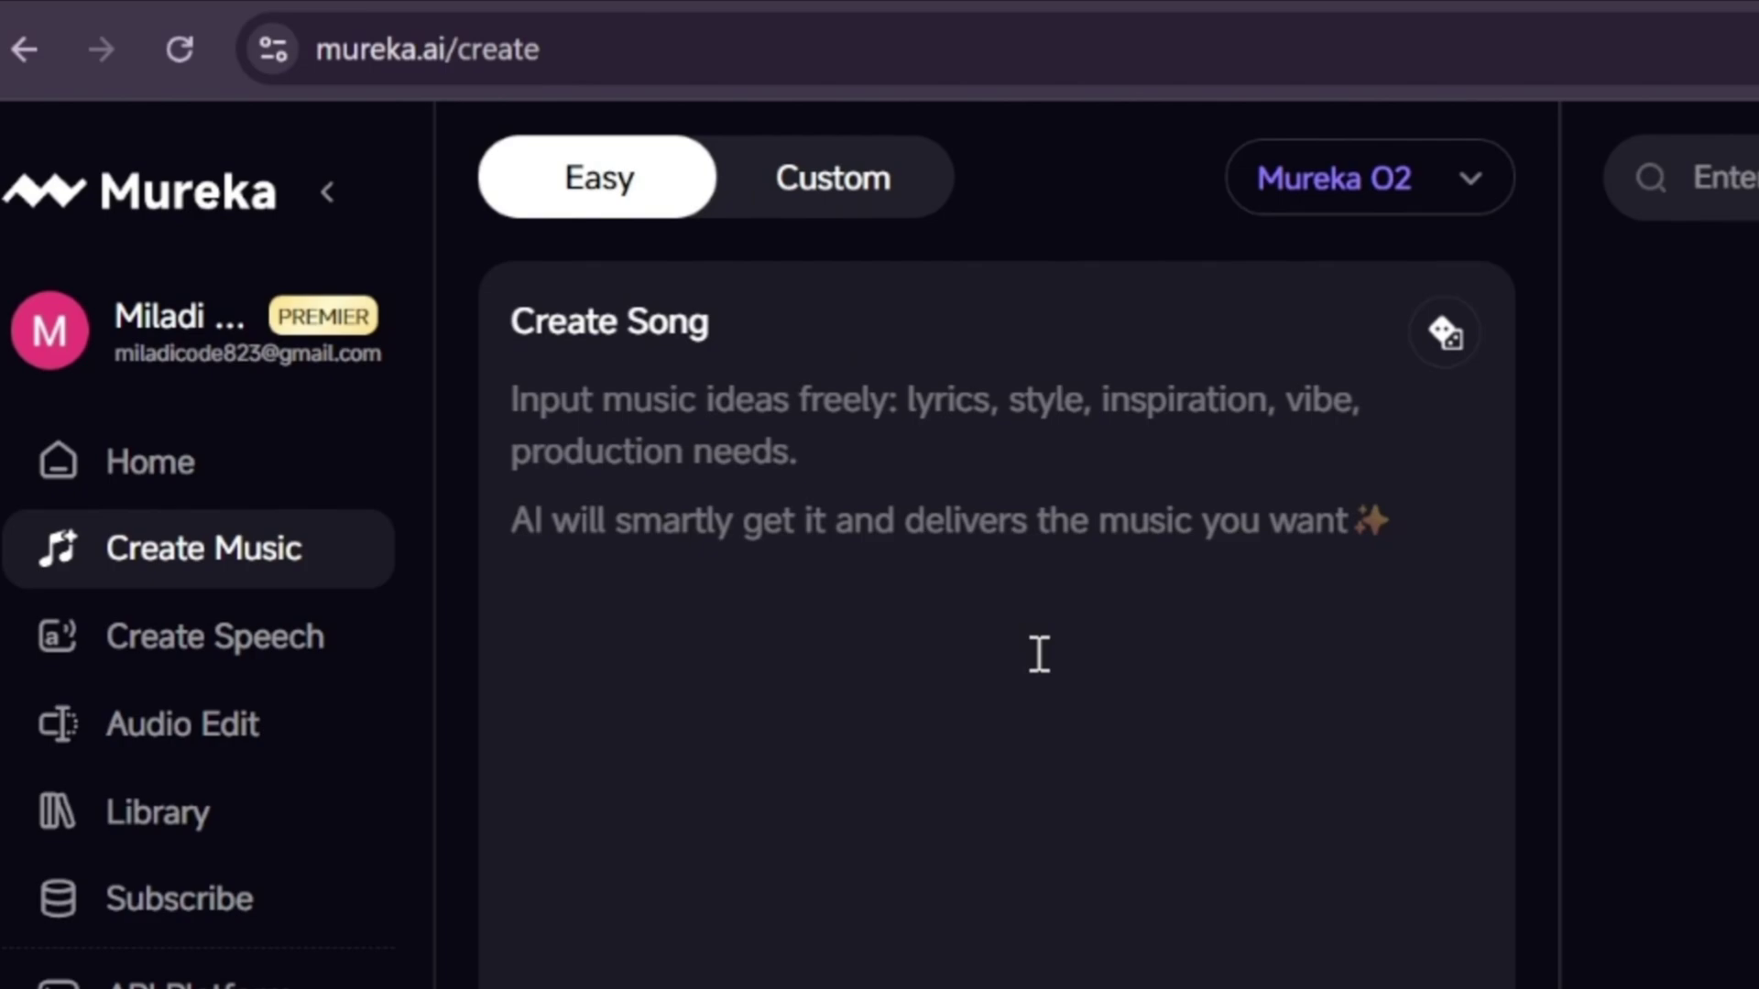
click(844, 217)
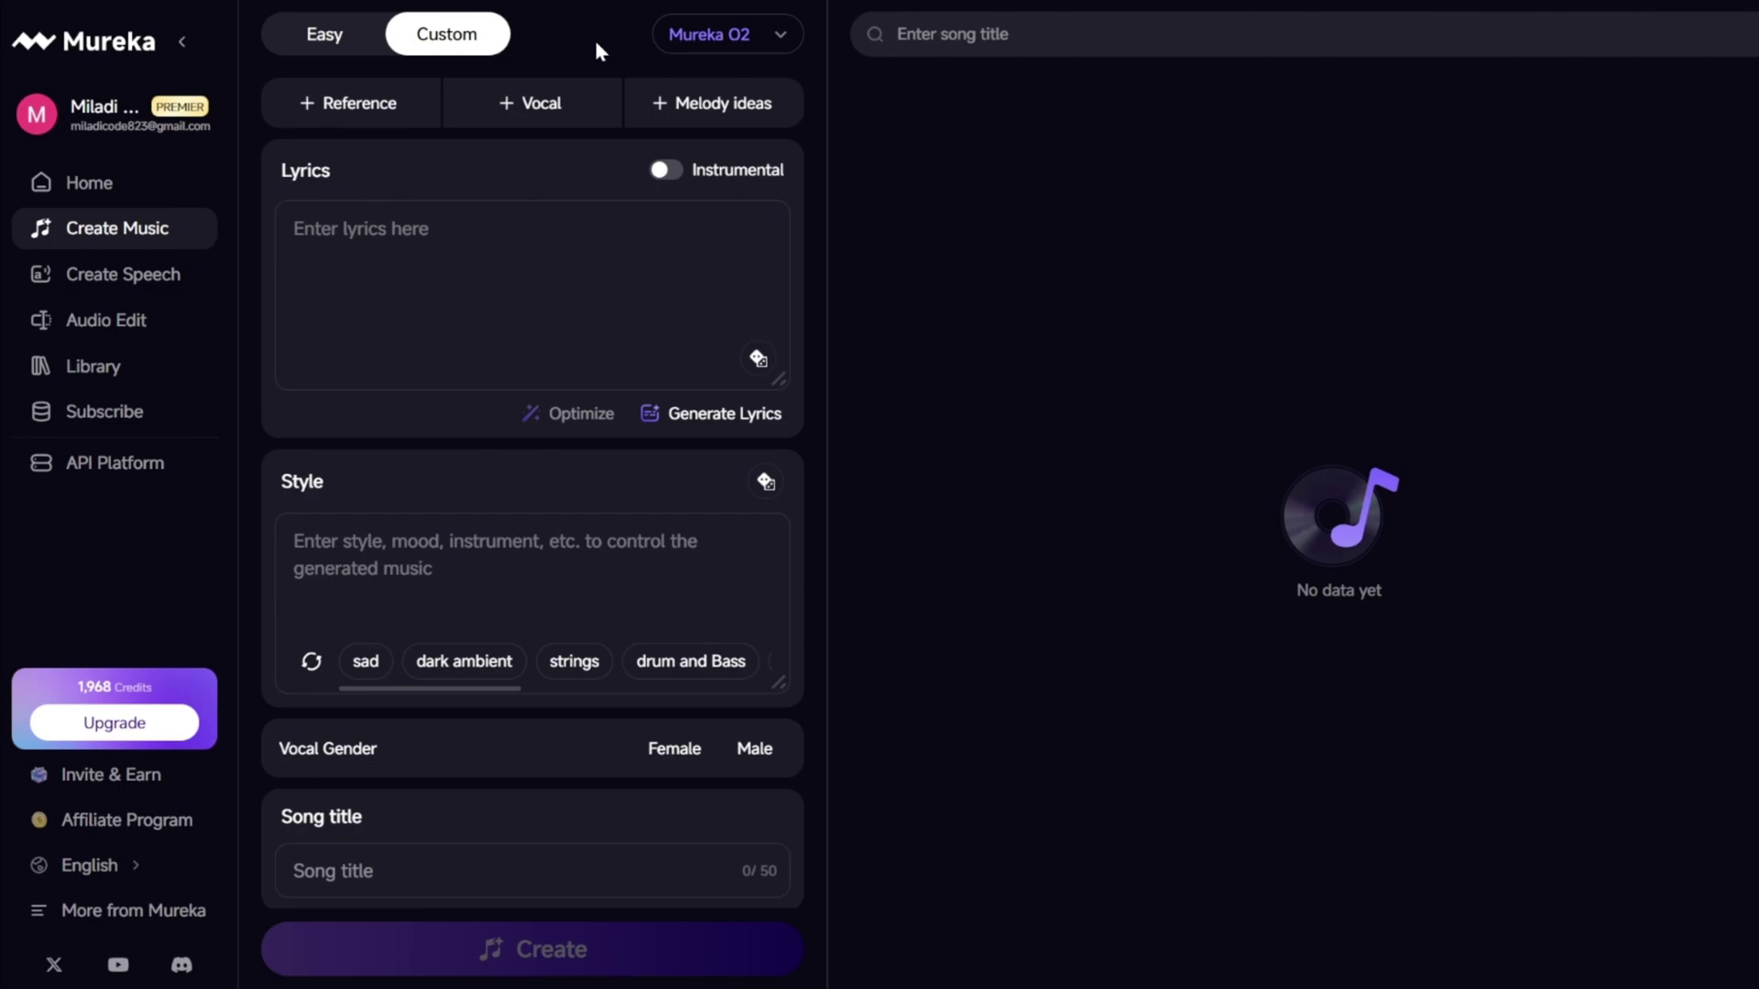
click(506, 247)
click(519, 554)
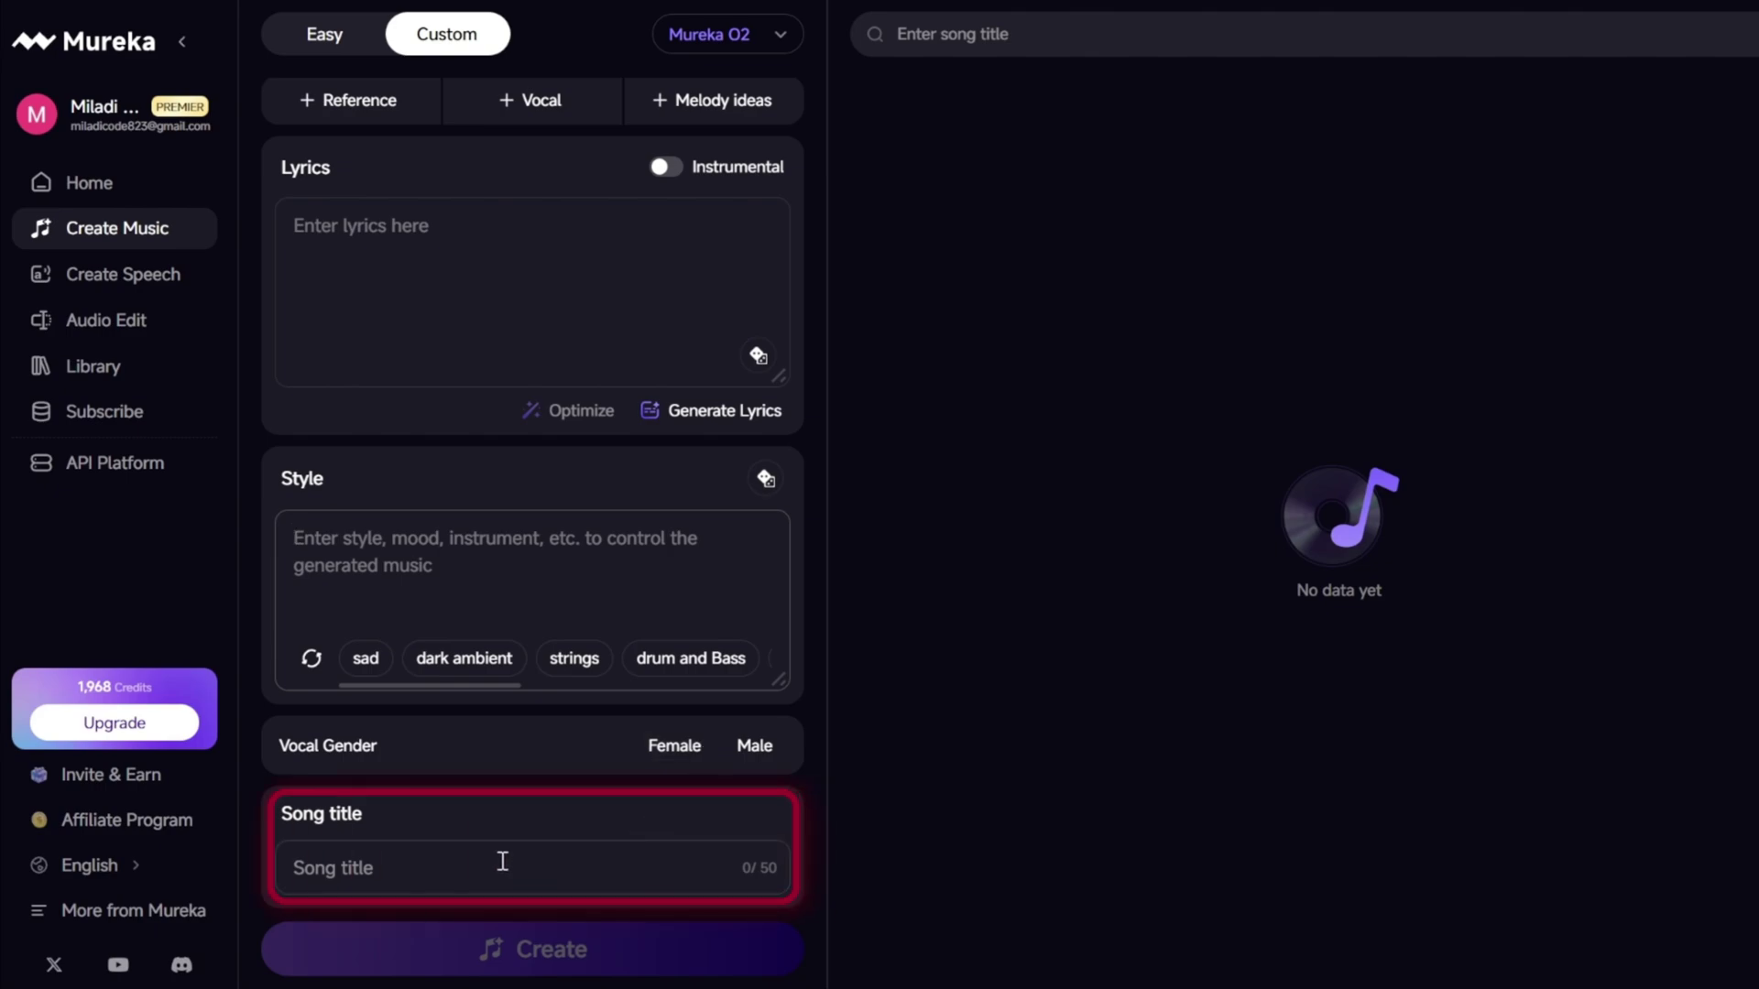
click(356, 115)
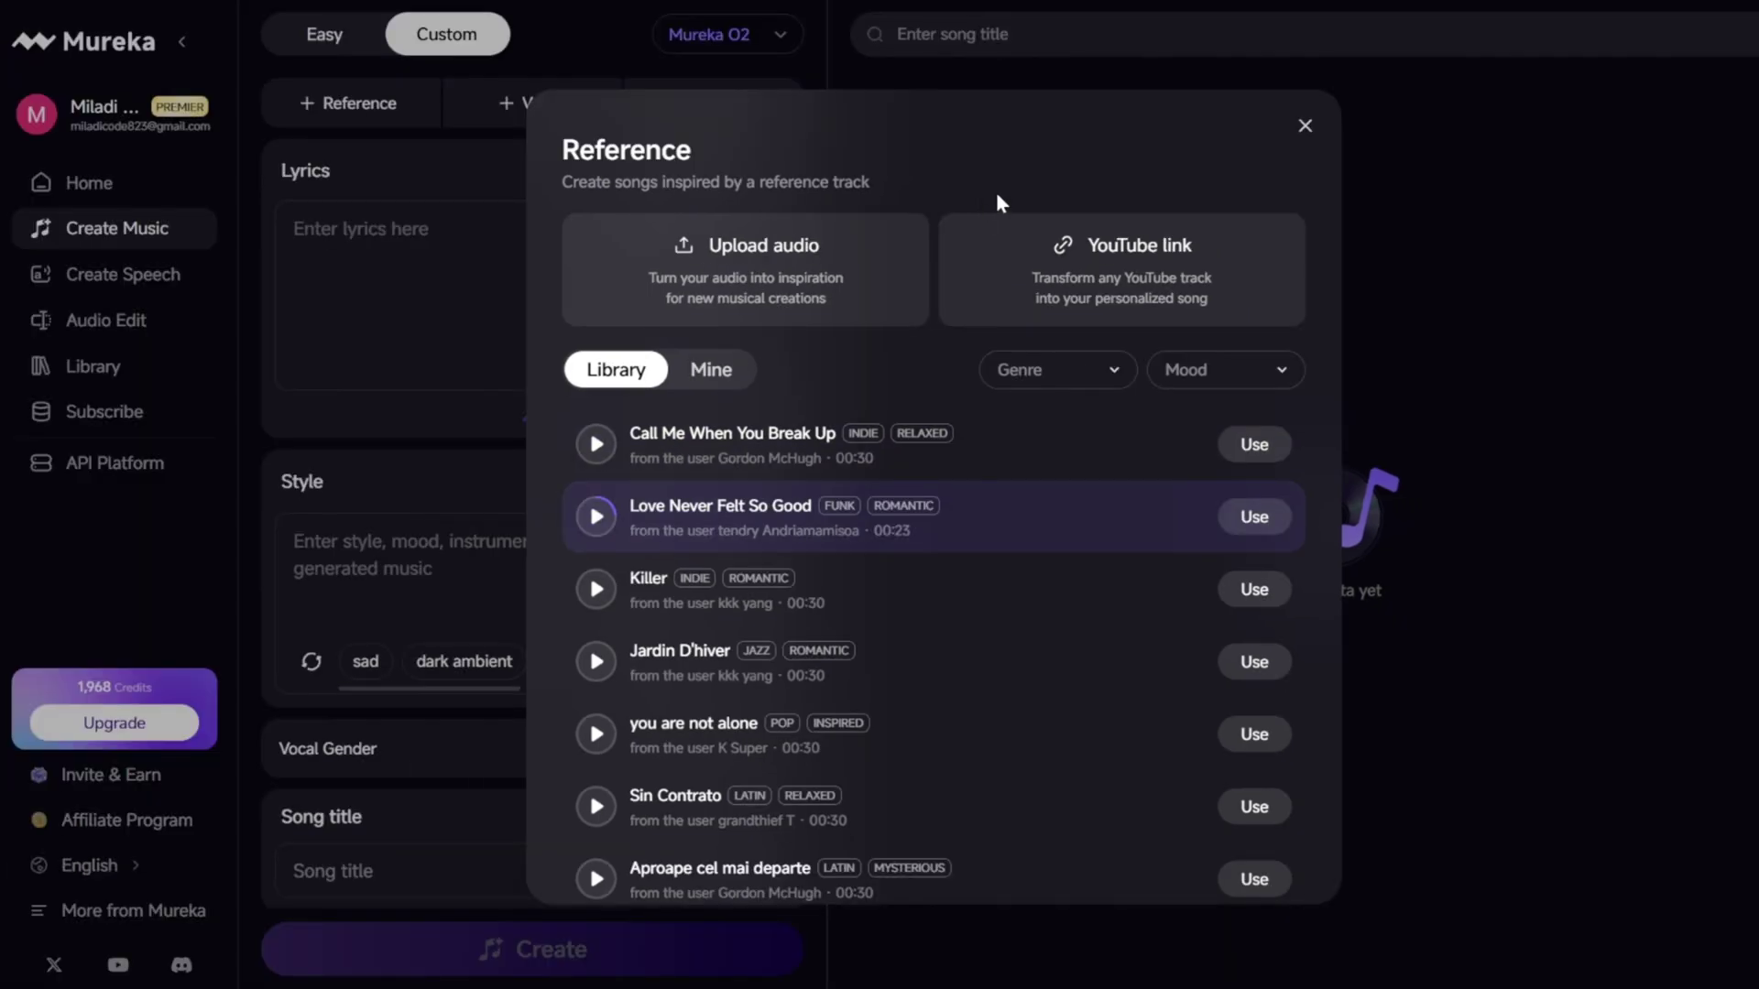
click(1309, 68)
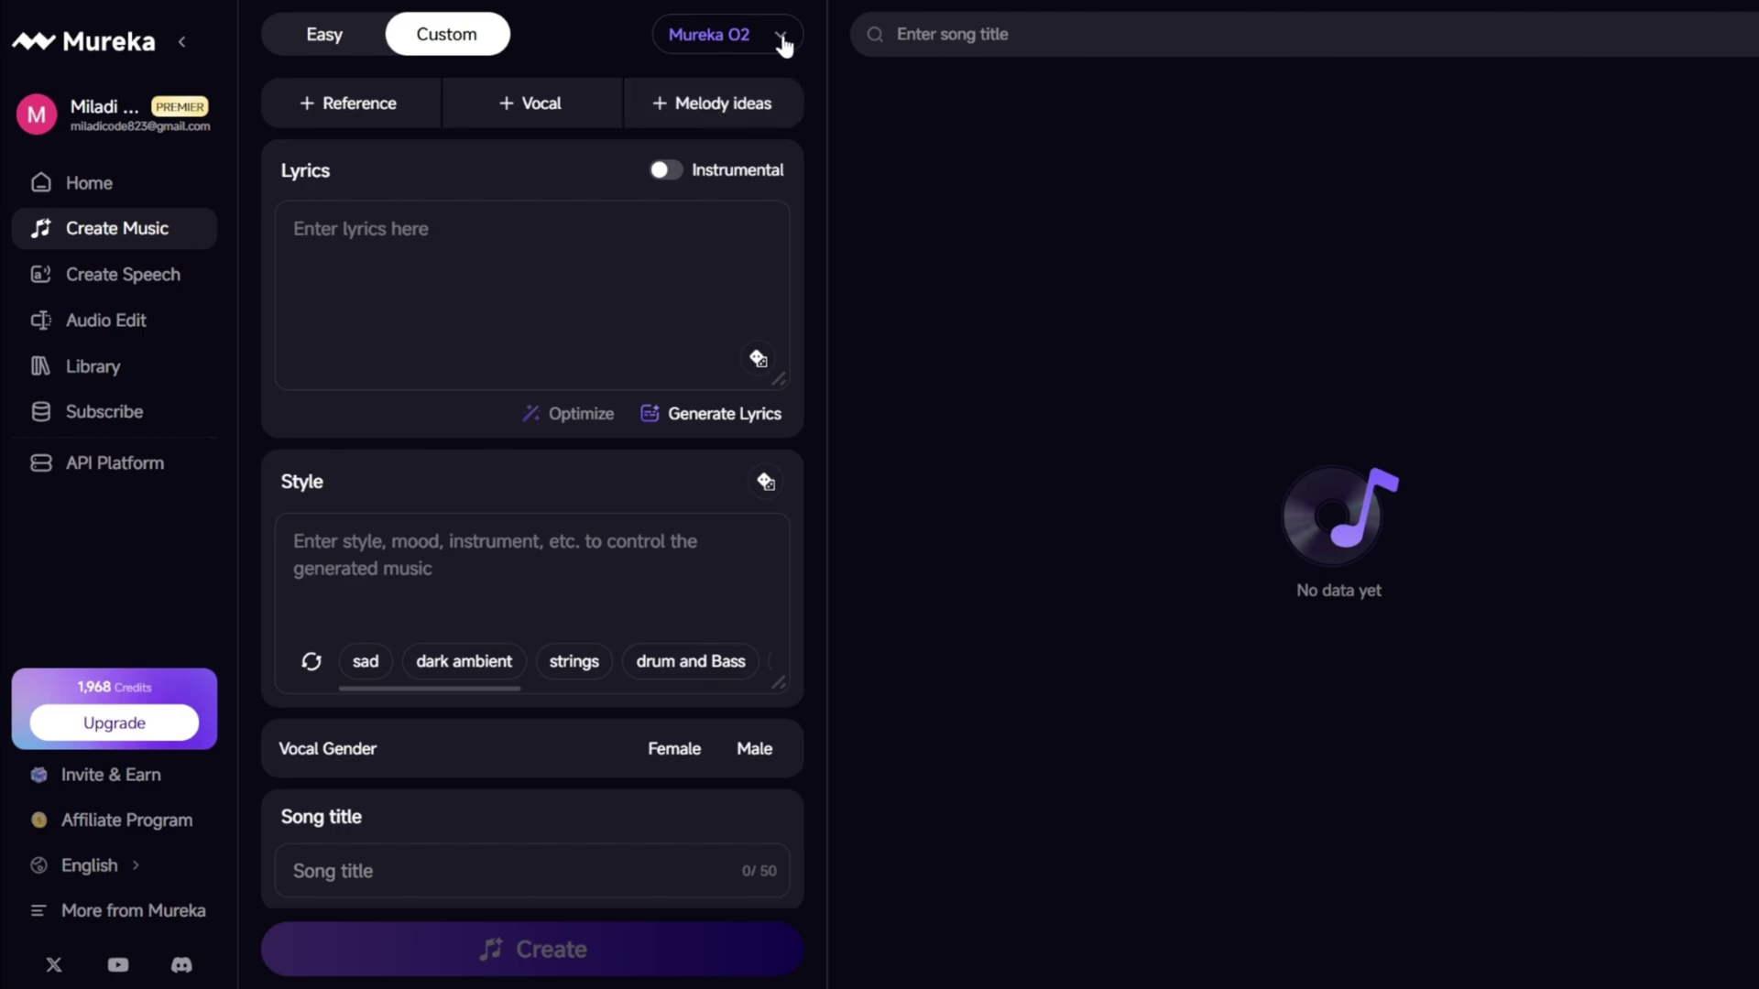
Change the generation model from Mureka O2 to Mureka V7.6
click(783, 45)
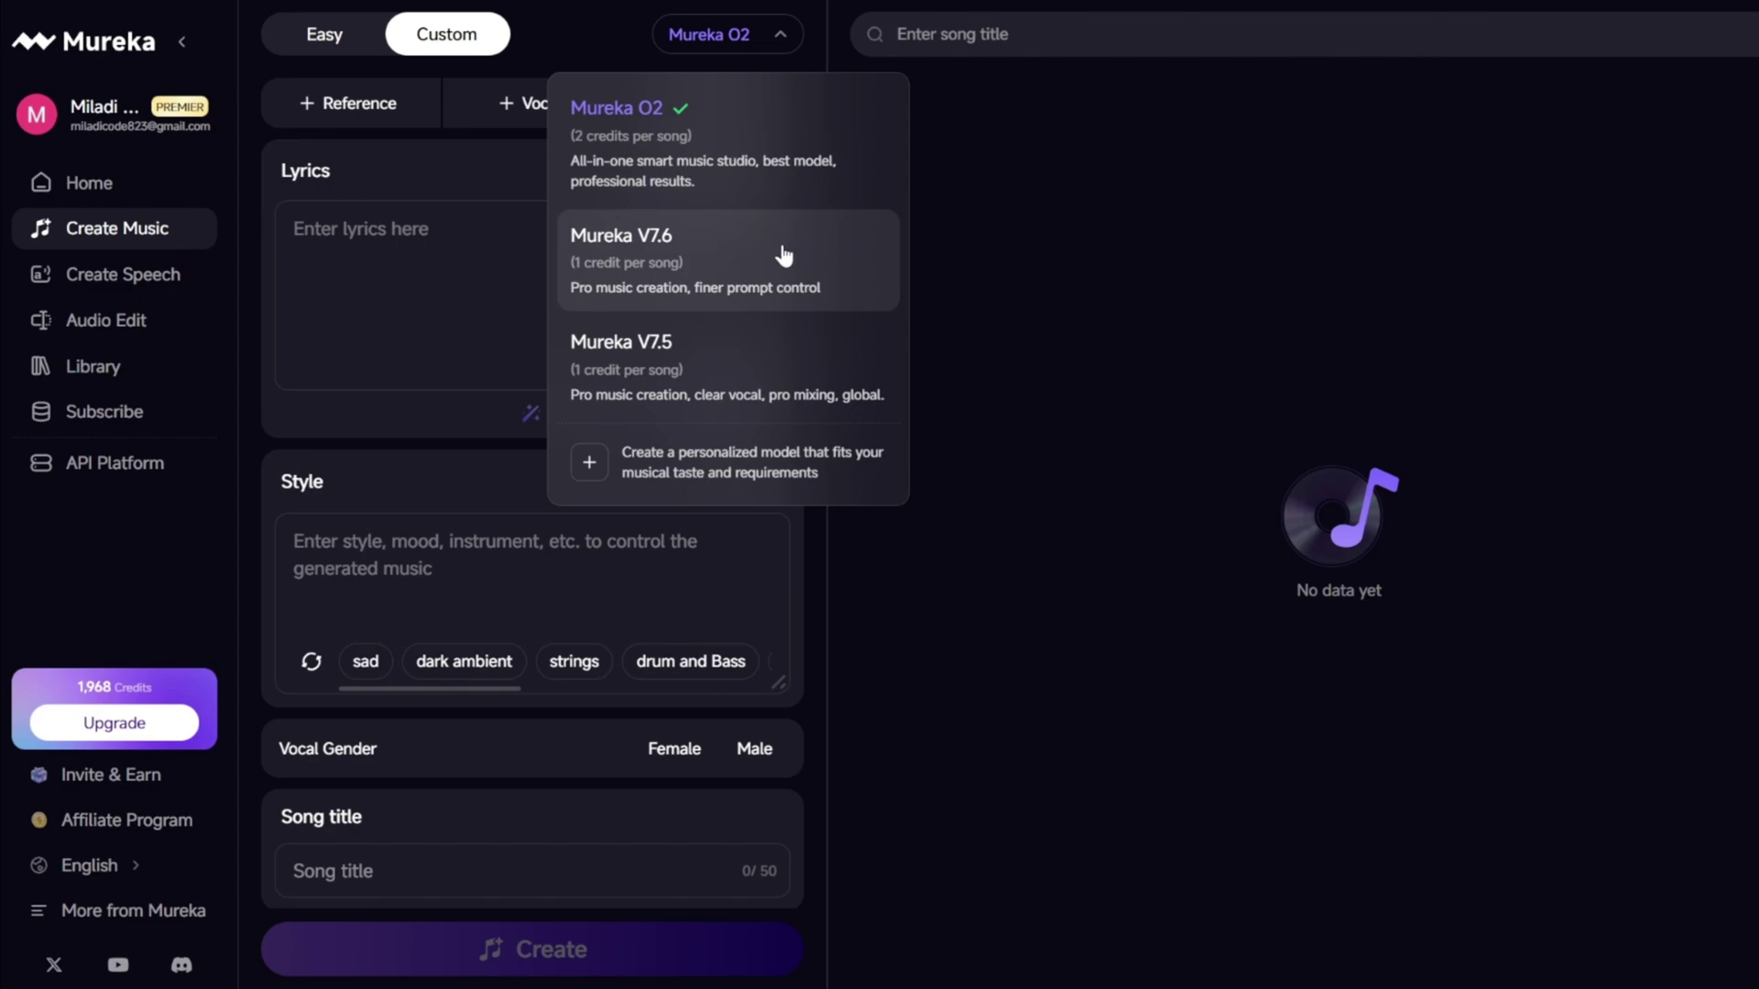
click(782, 256)
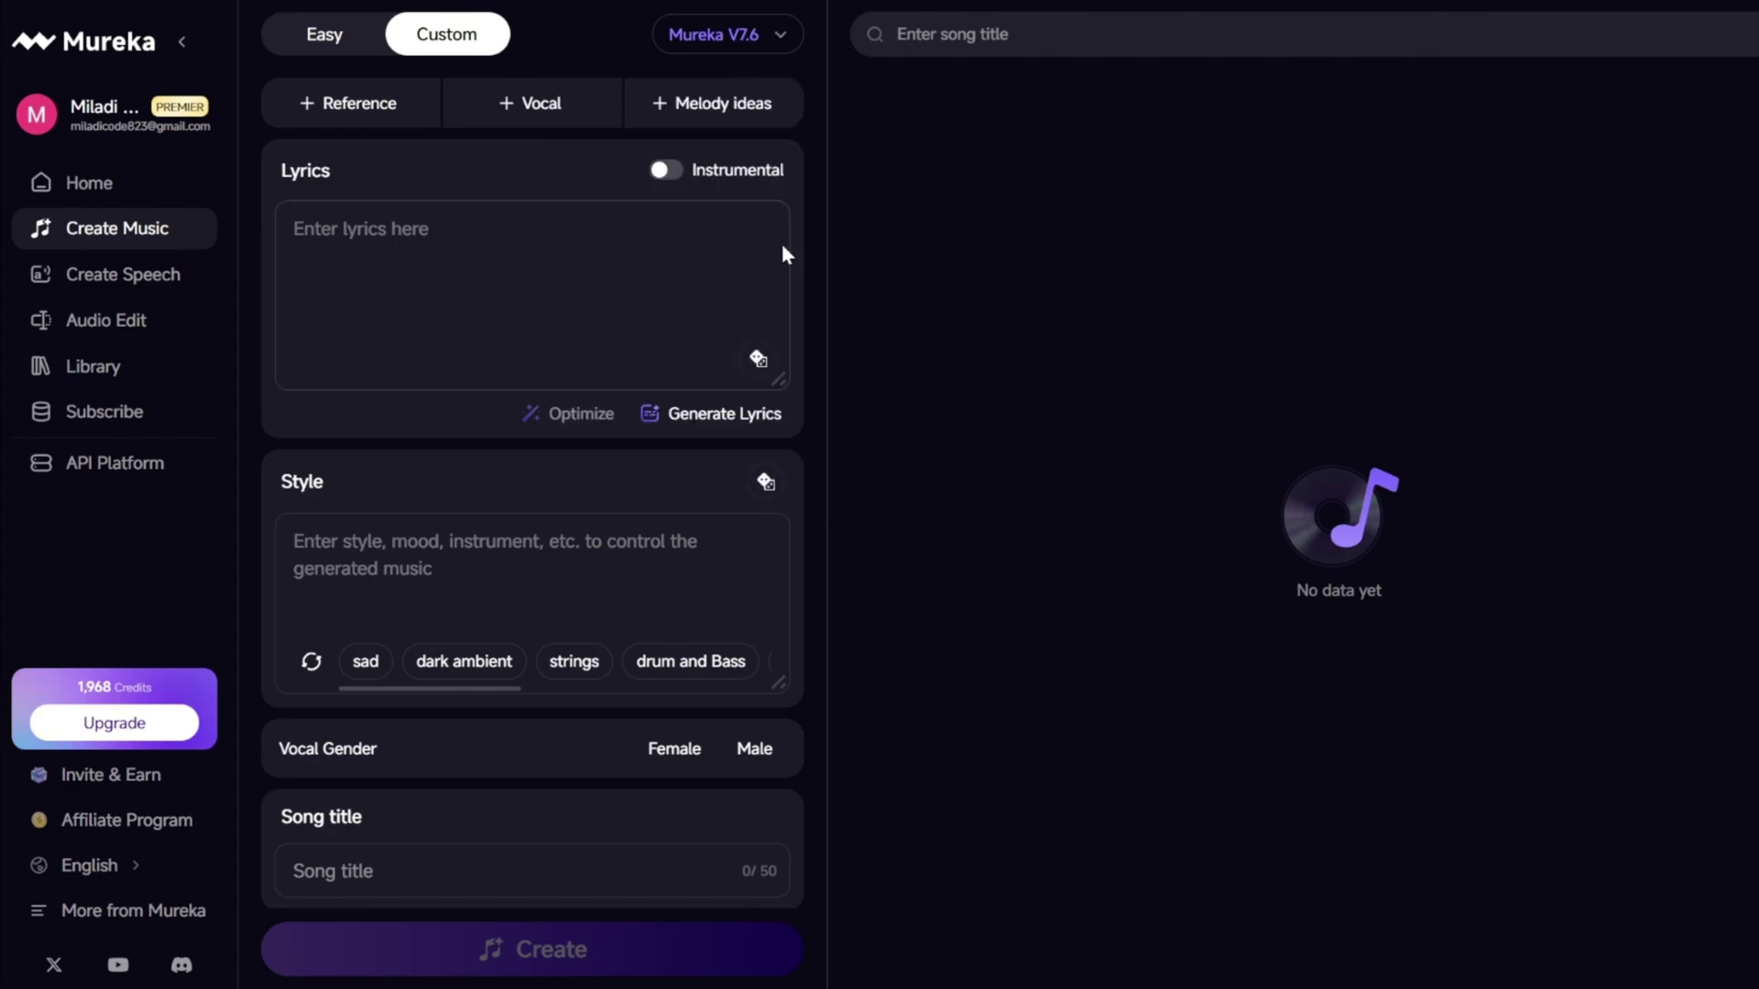
Add 'Marino – Lust (feat. Alexandria)' from YouTube as a reference track tagged Pop and Dark
click(310, 103)
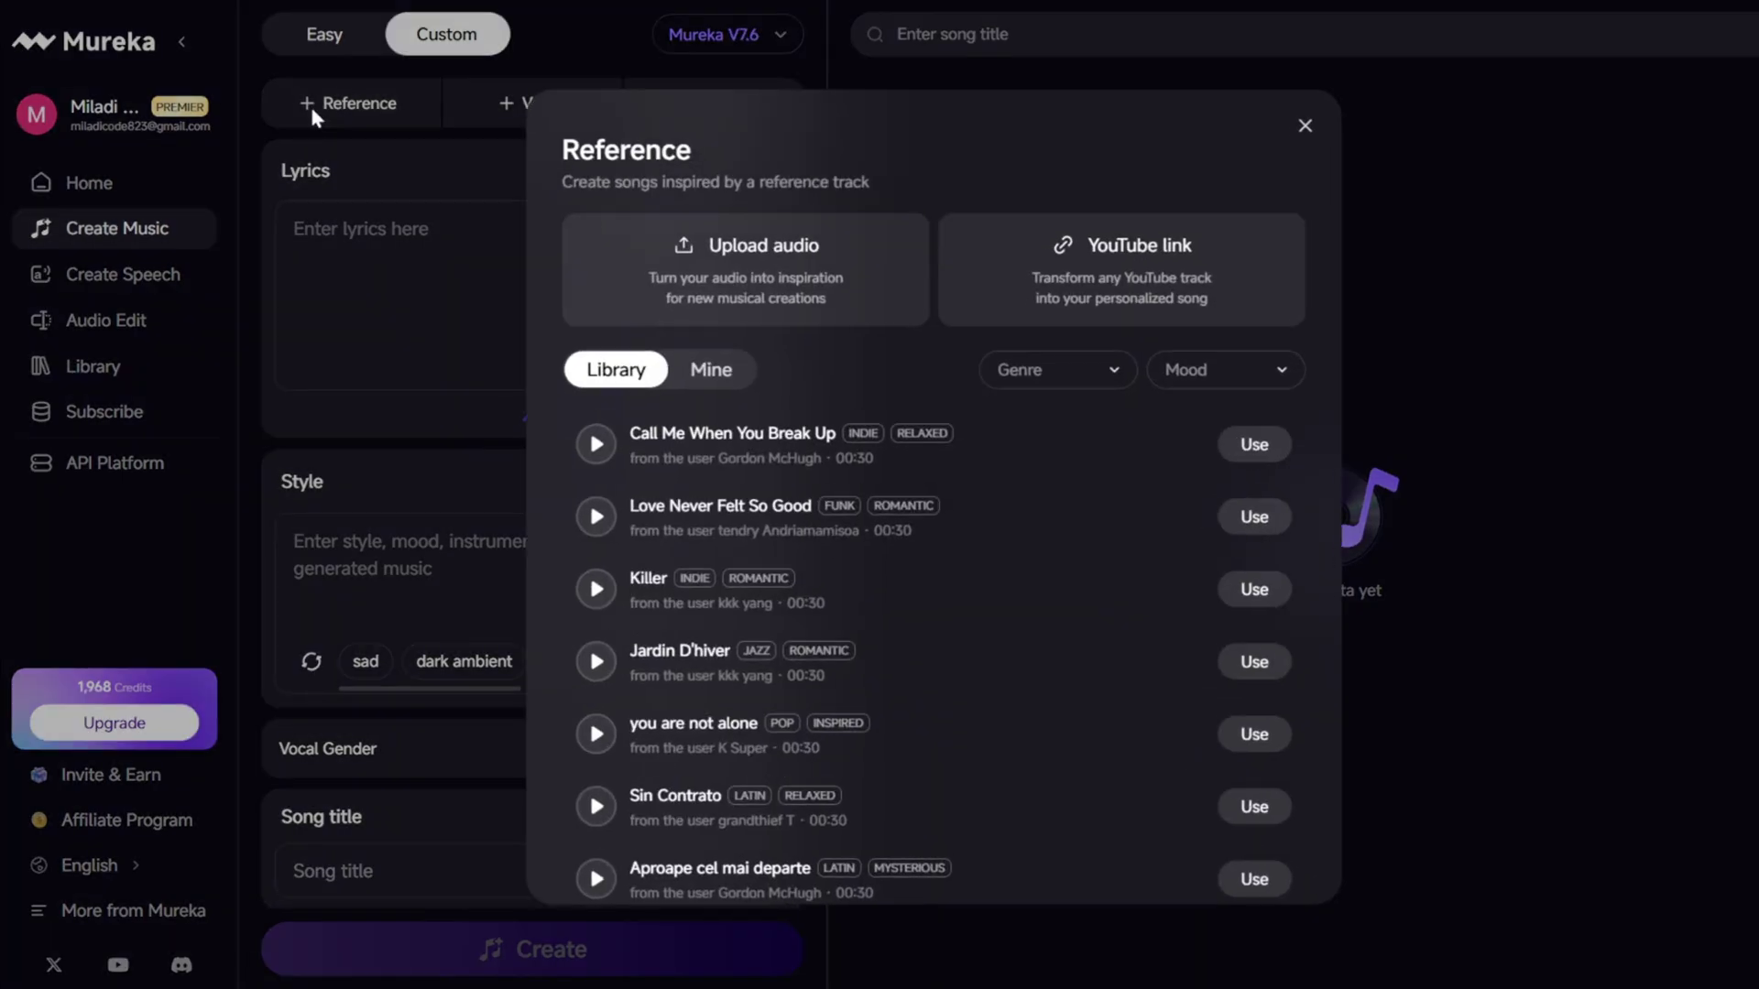
click(1134, 296)
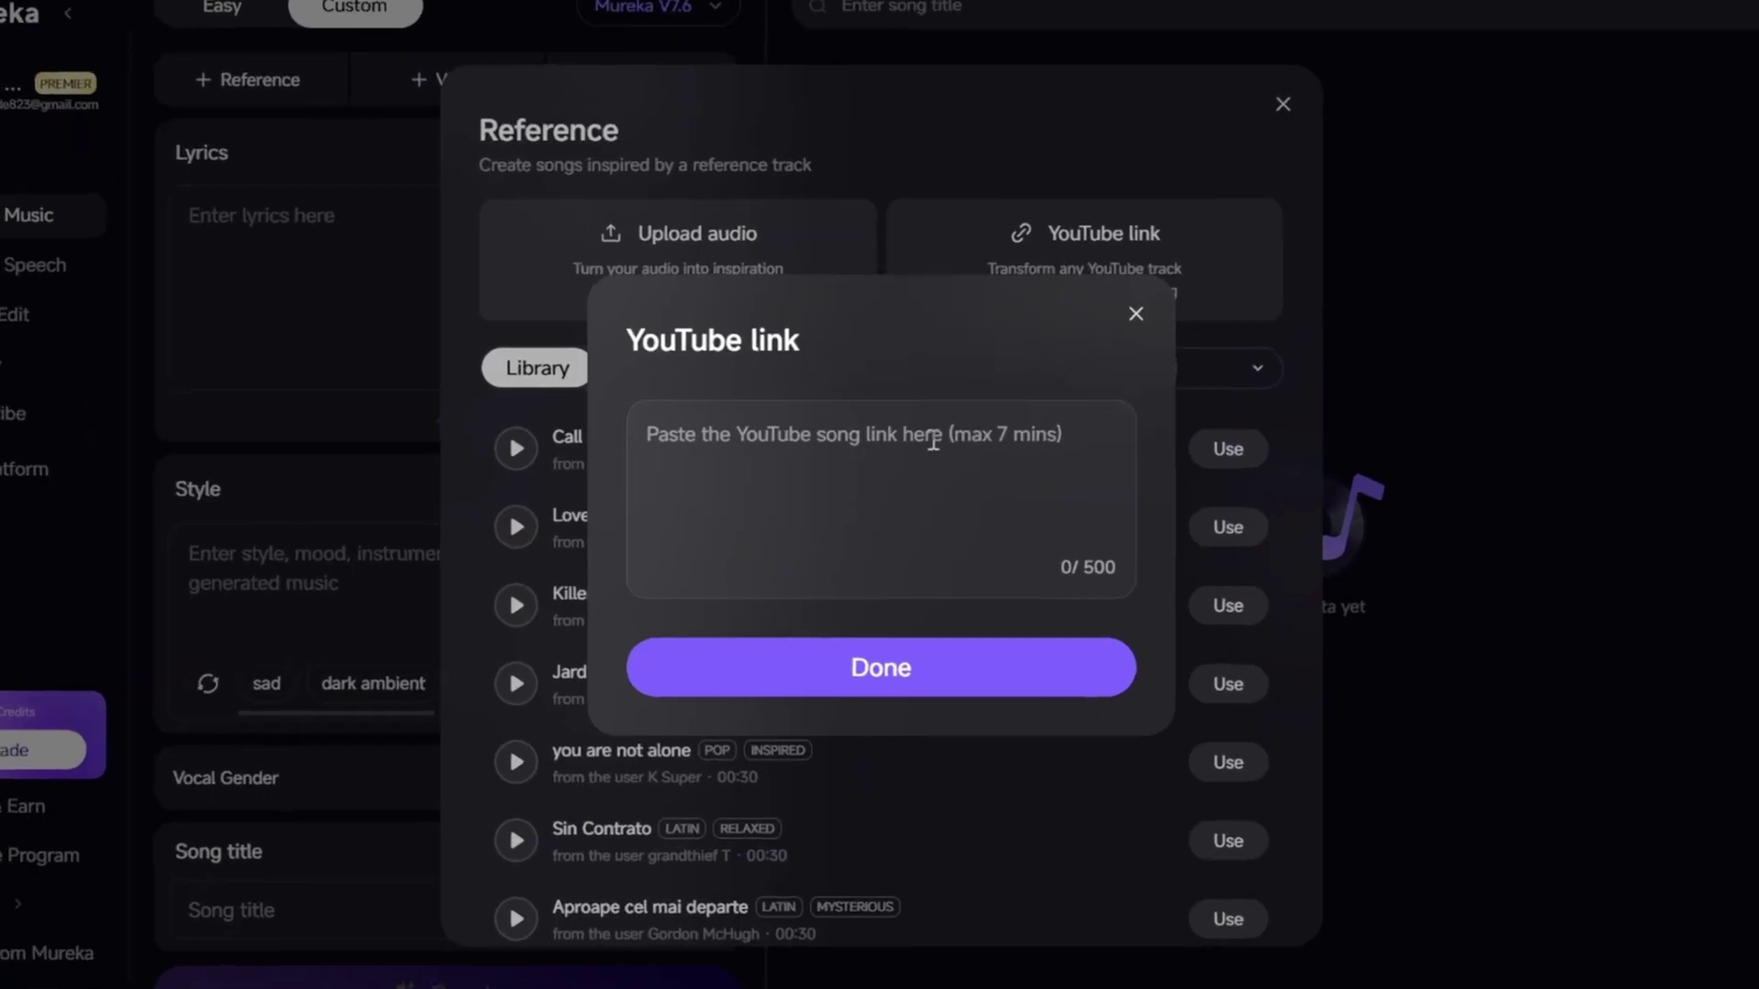
text(https://www.youtube.com/watch?v=sr_qh33LsKQ&list=RDsr_qh33LsKQ&start_radio=1)
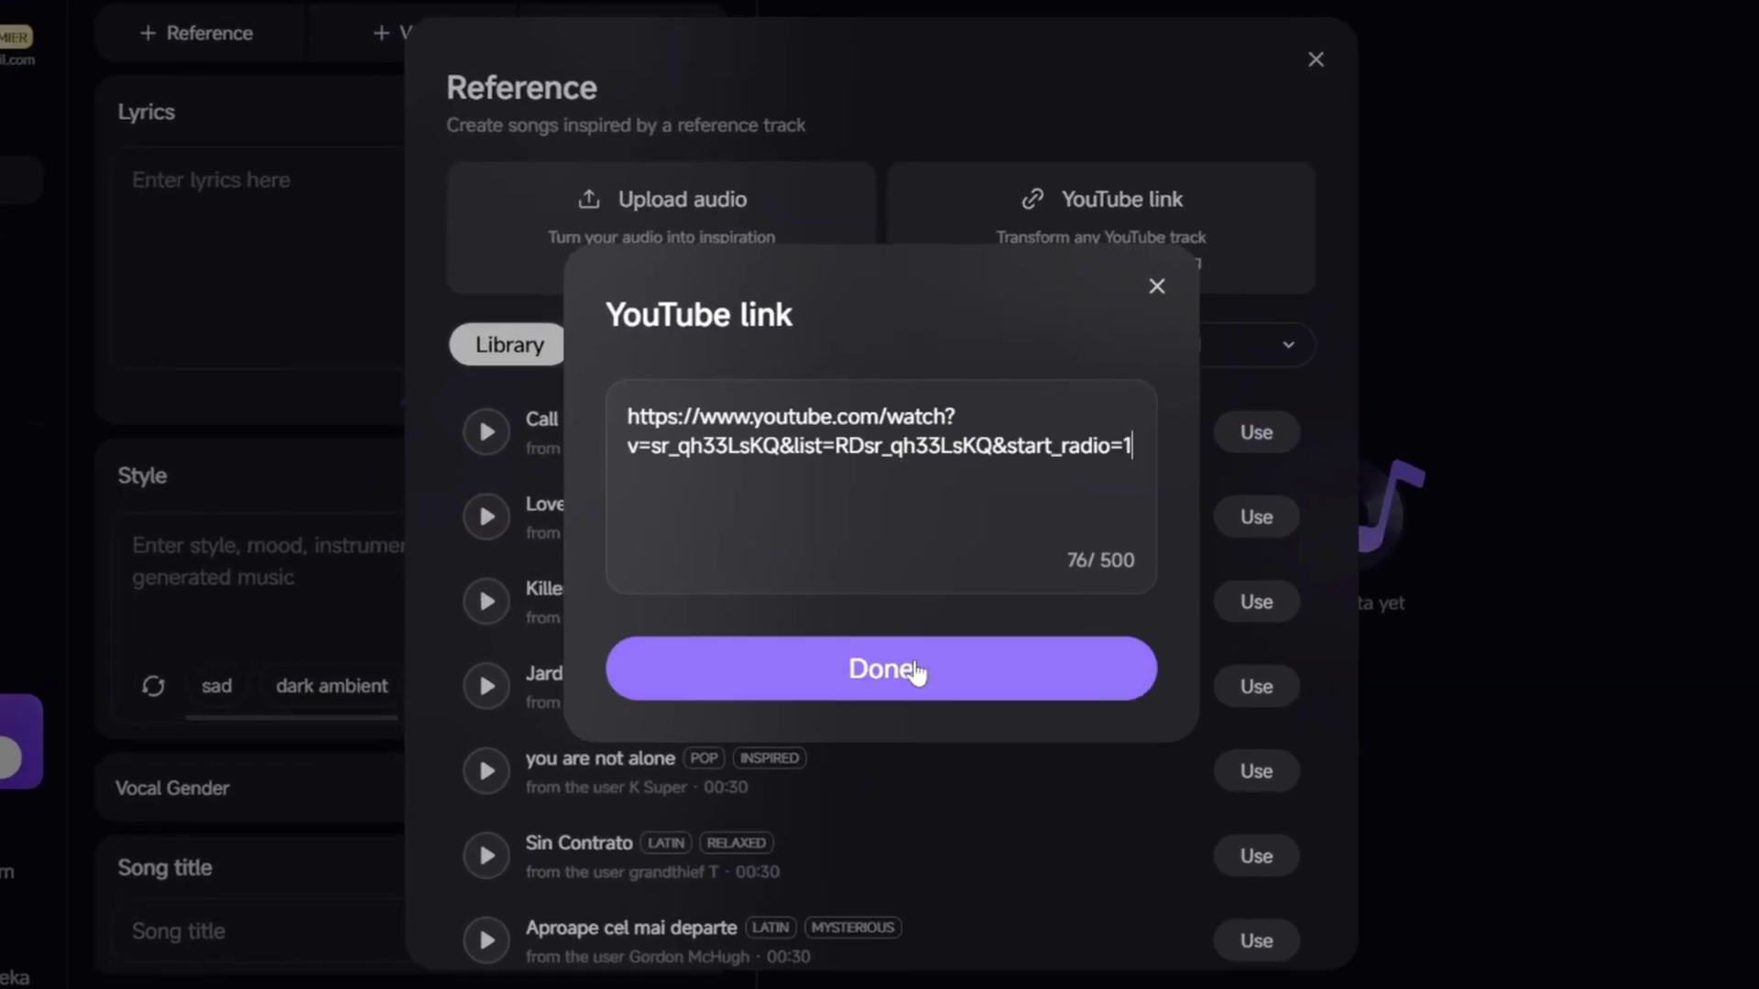
click(903, 668)
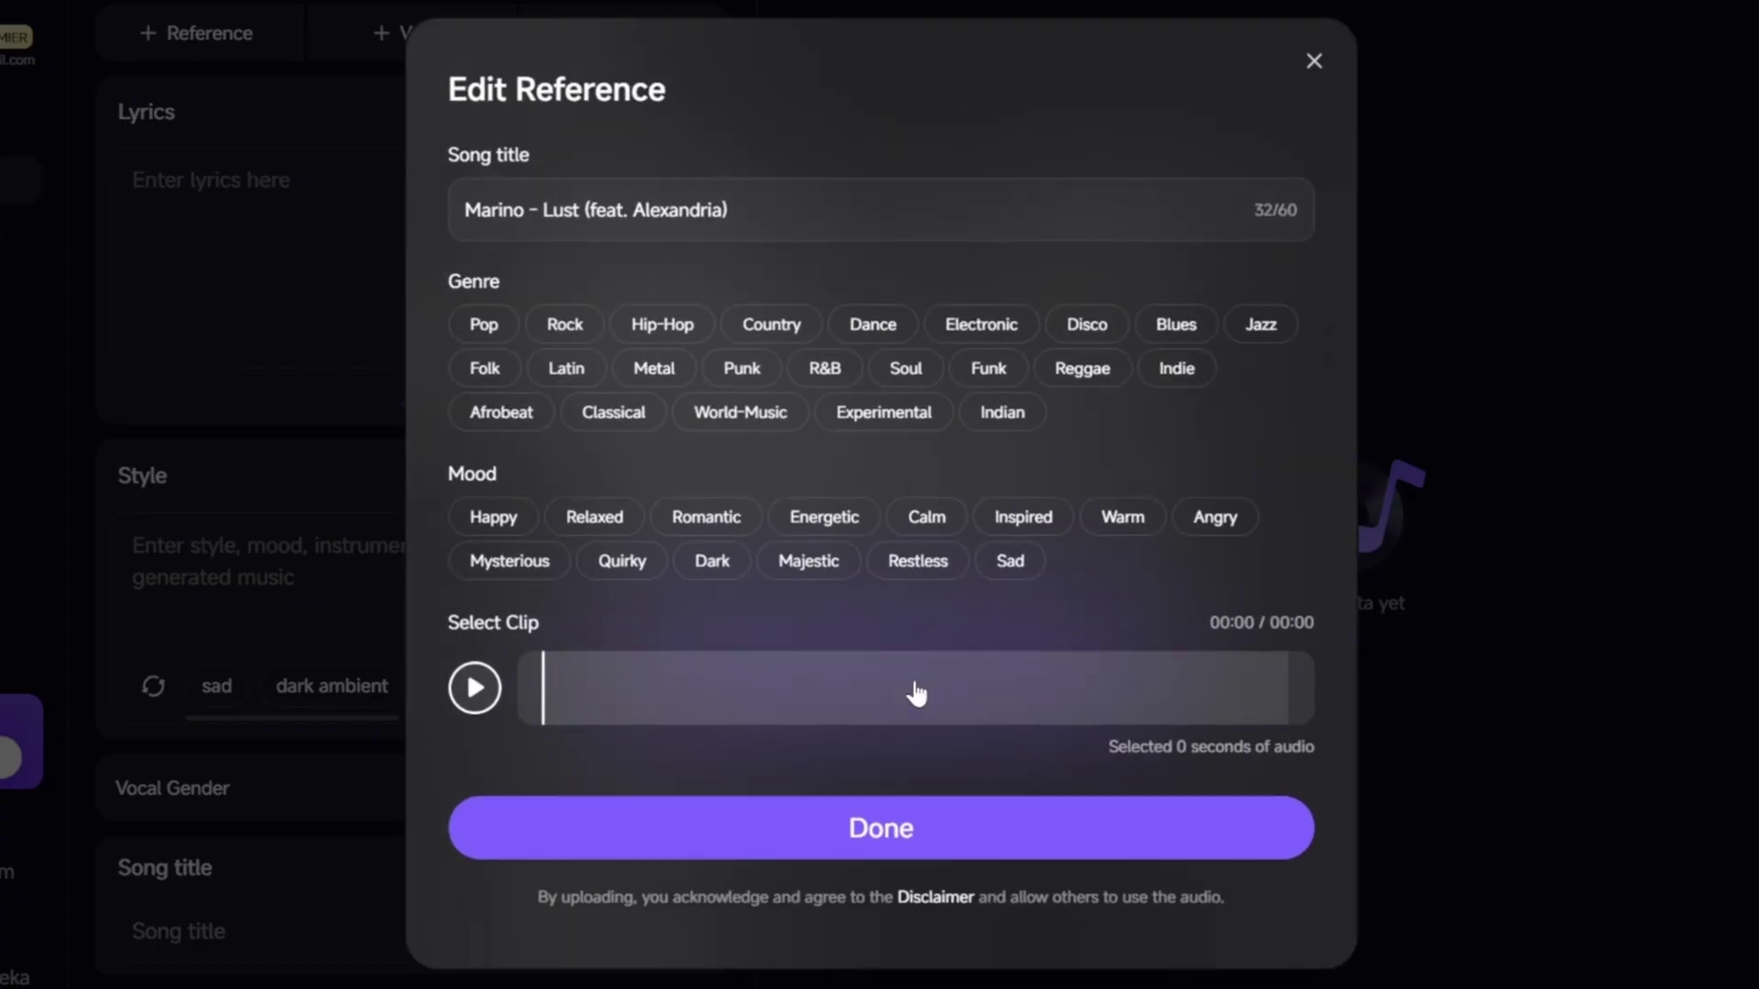
click(482, 327)
click(704, 564)
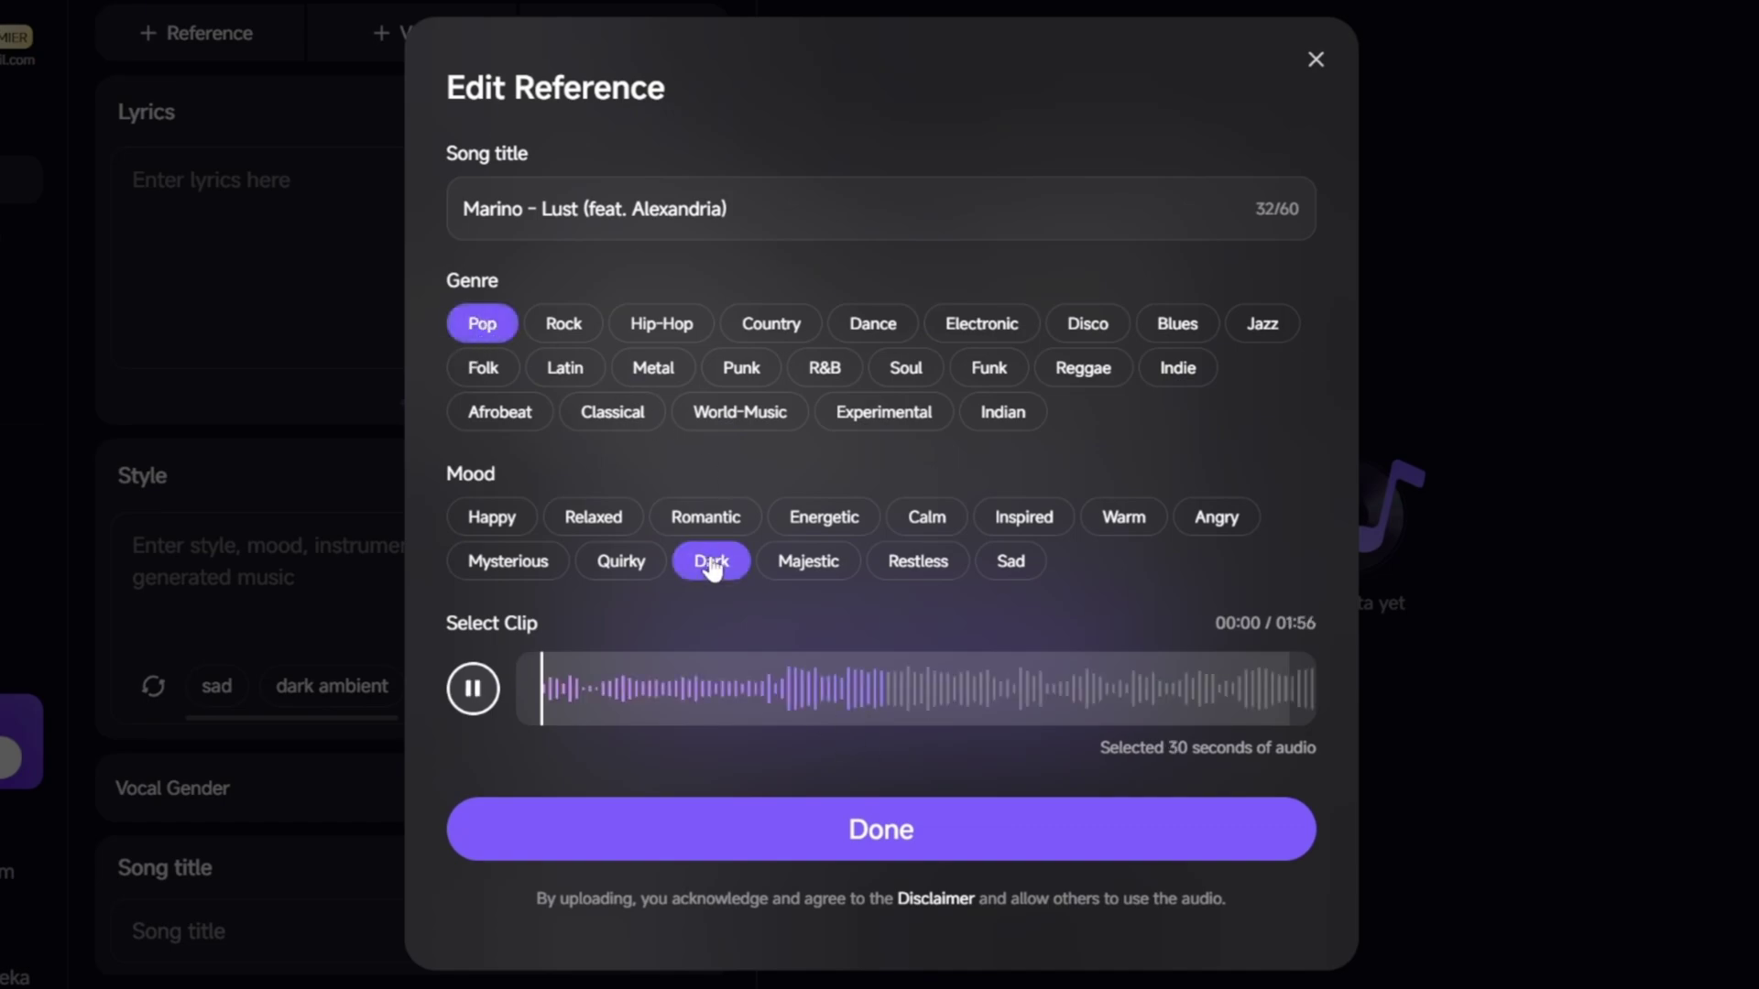
click(812, 831)
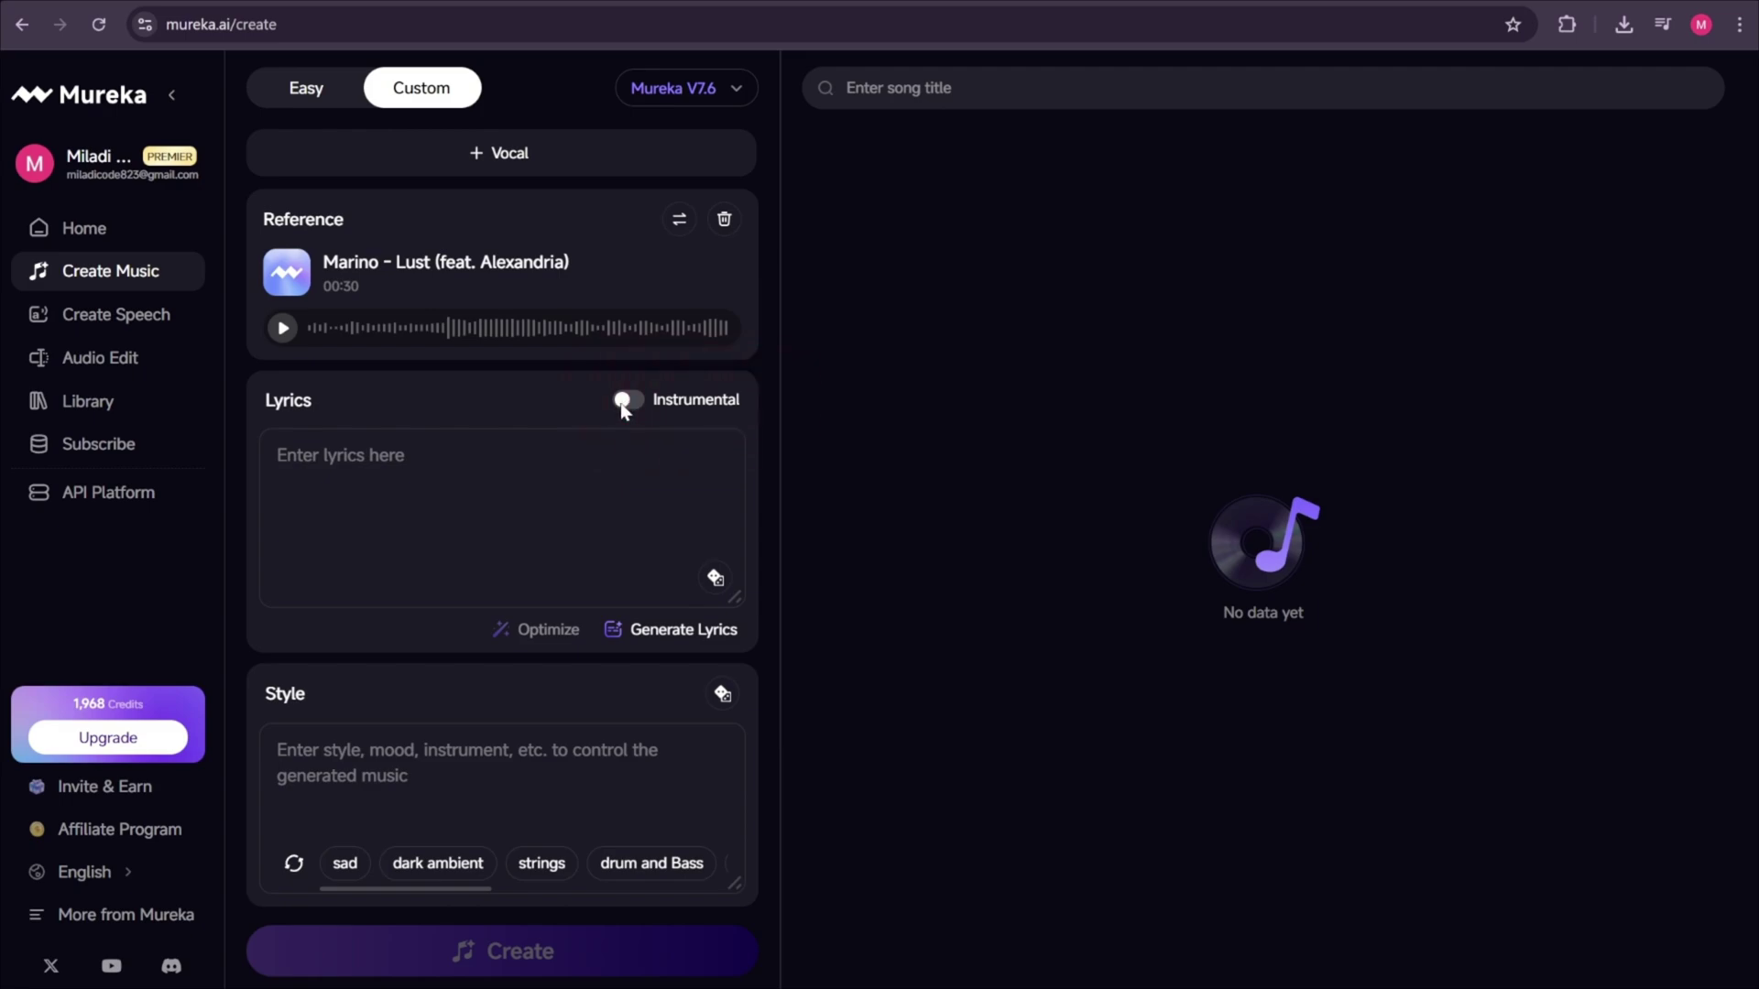
Paste four lyric lines, roll a random orchestral style, and apply the optimized lyrics
text(Whispers in the dark, we collide, Your shadow tracing over mine. Neon lights burn through the haze, Every heartbeat lost in the maze.)
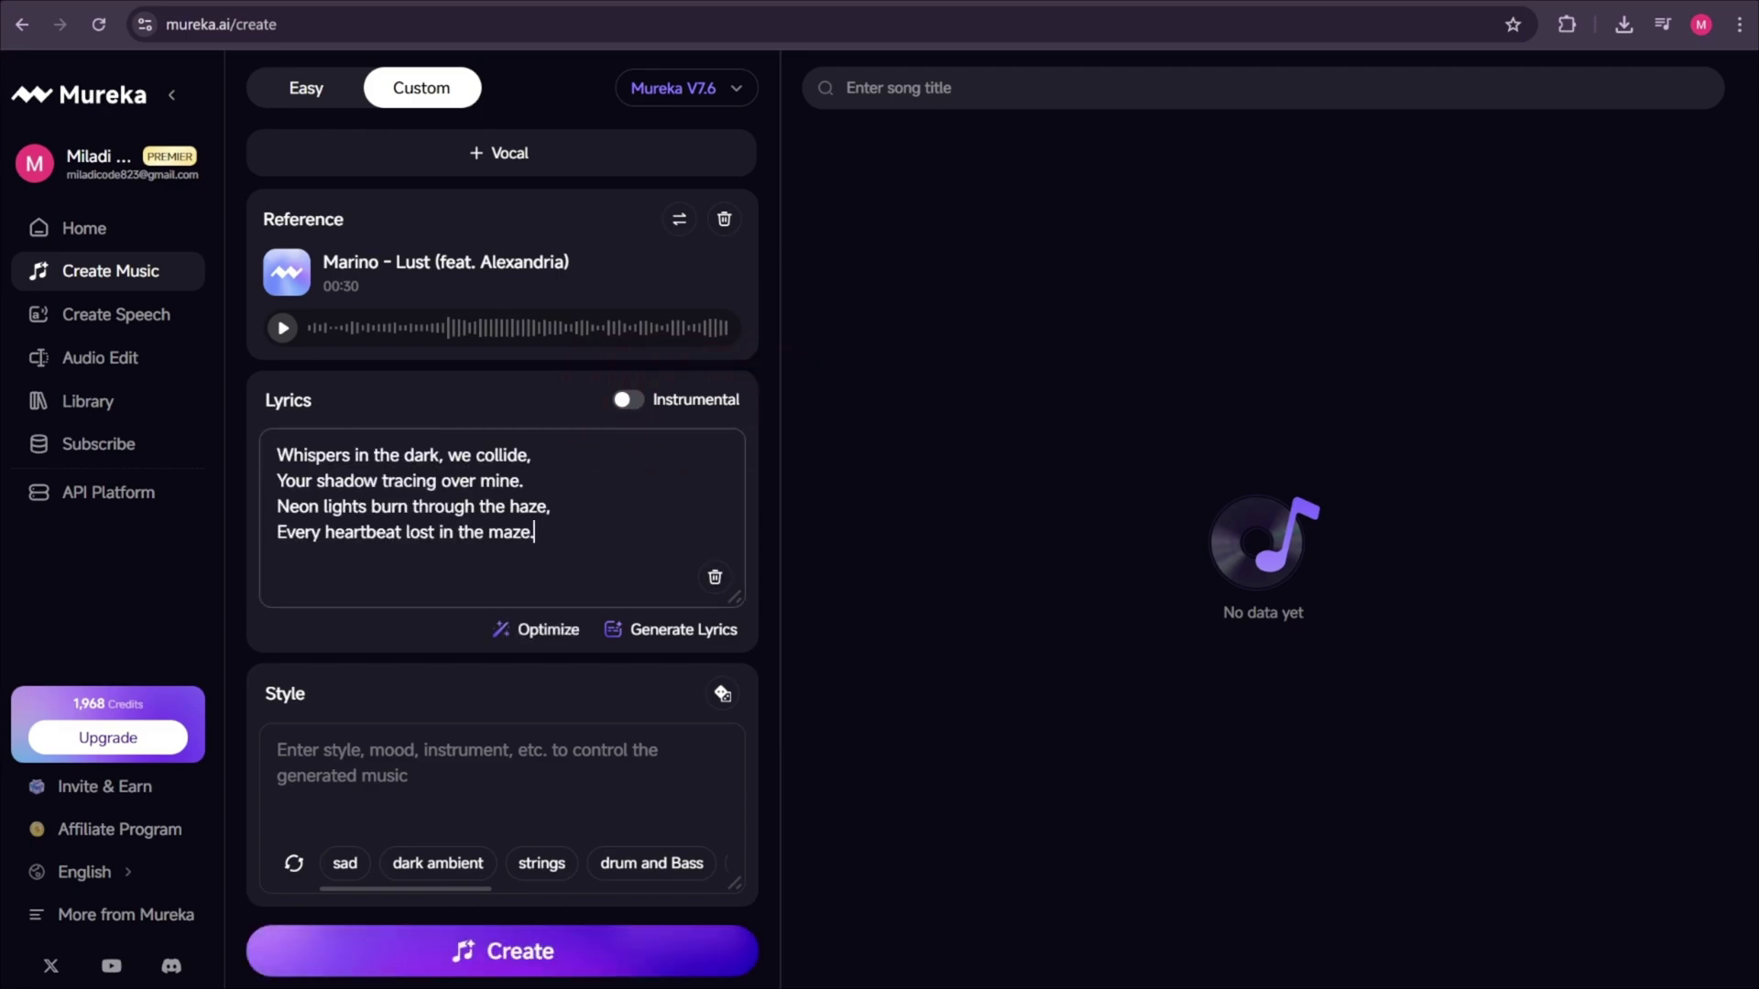
click(721, 692)
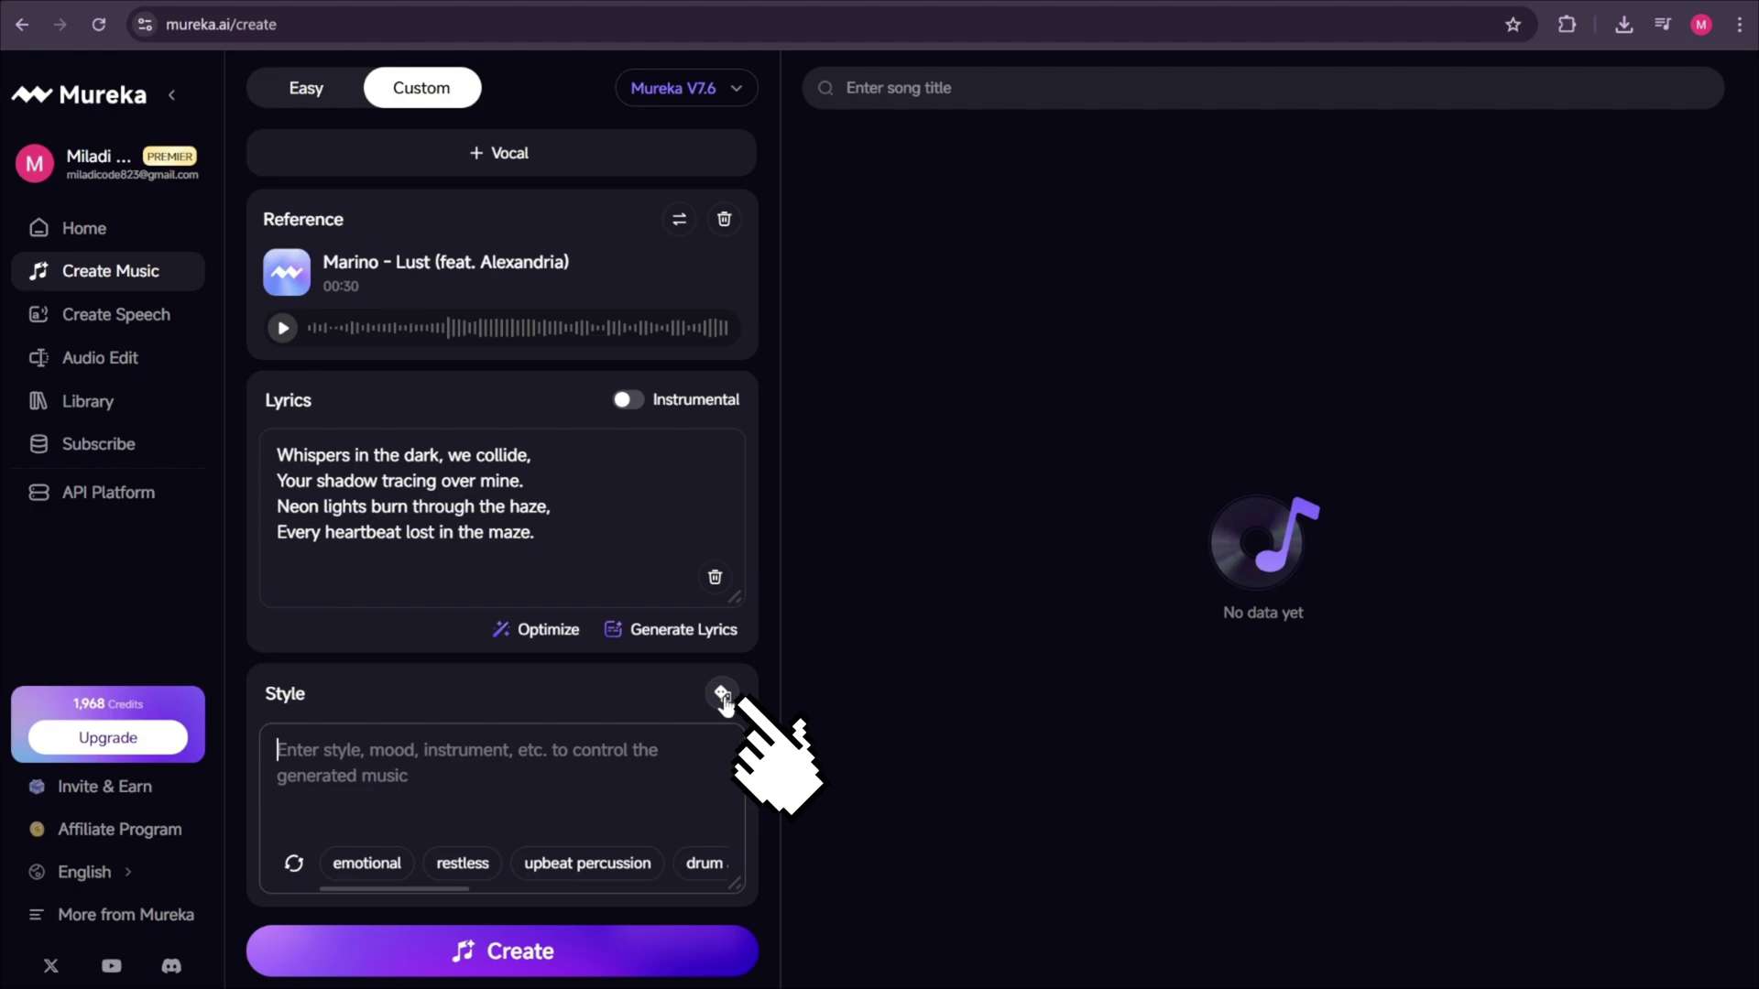
click(520, 962)
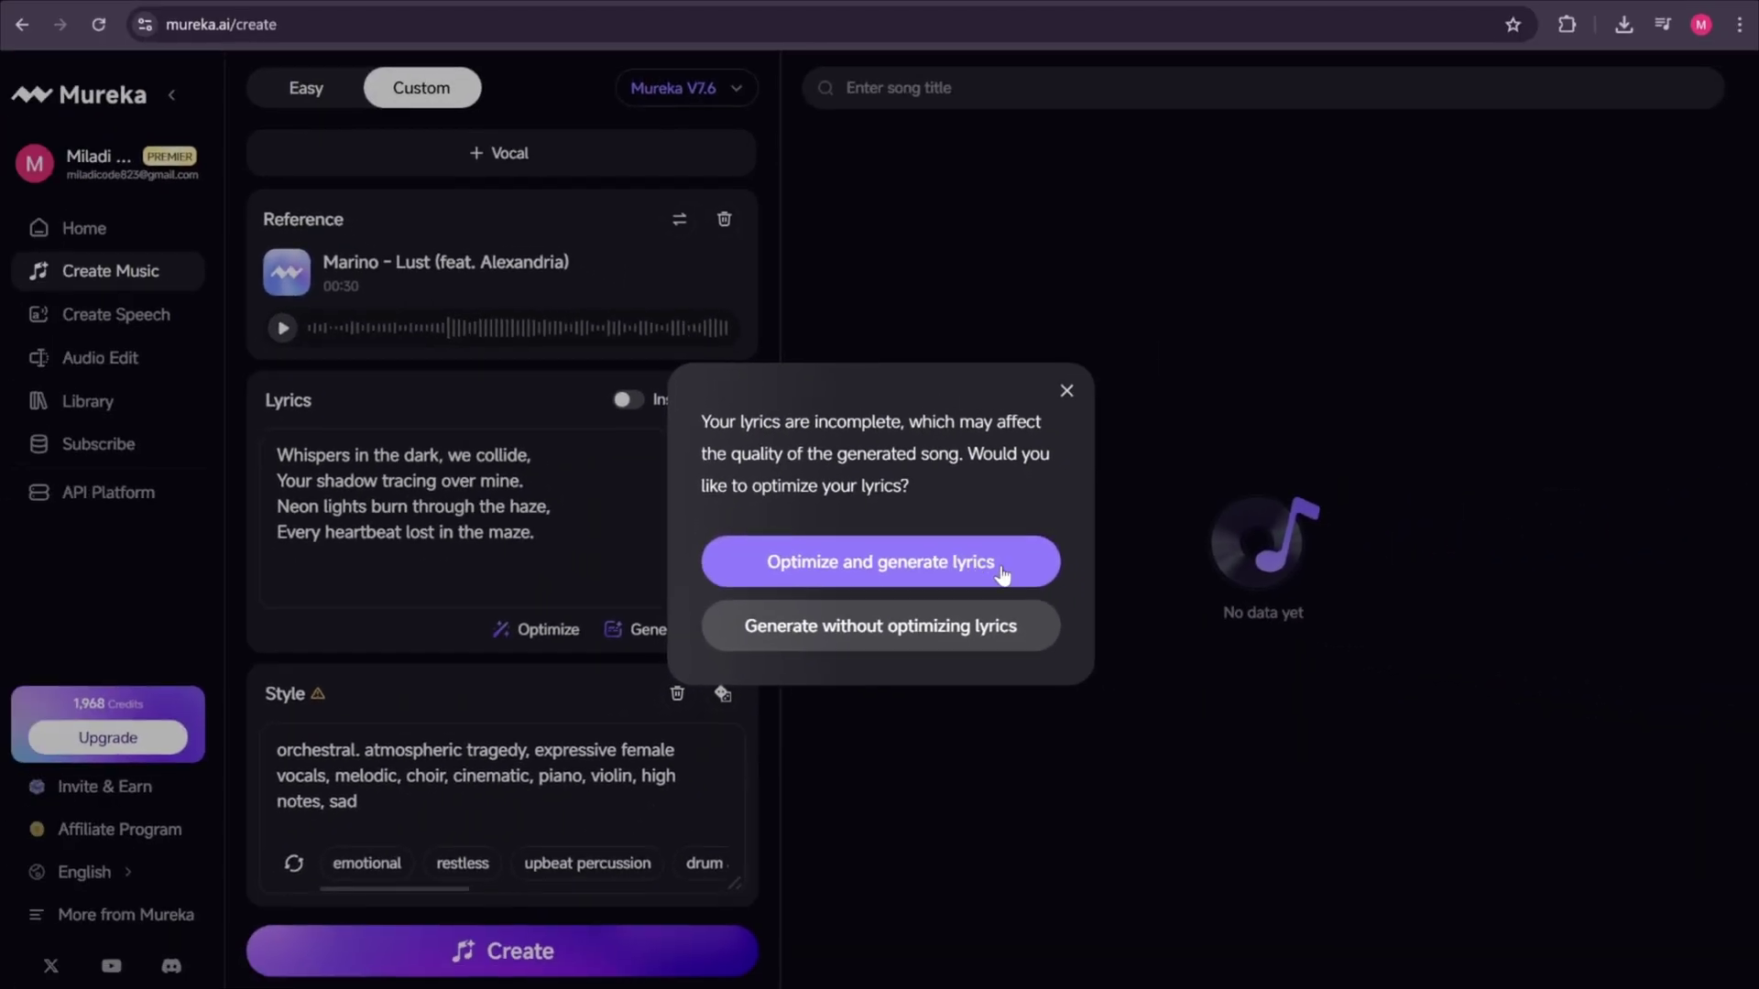
click(1002, 576)
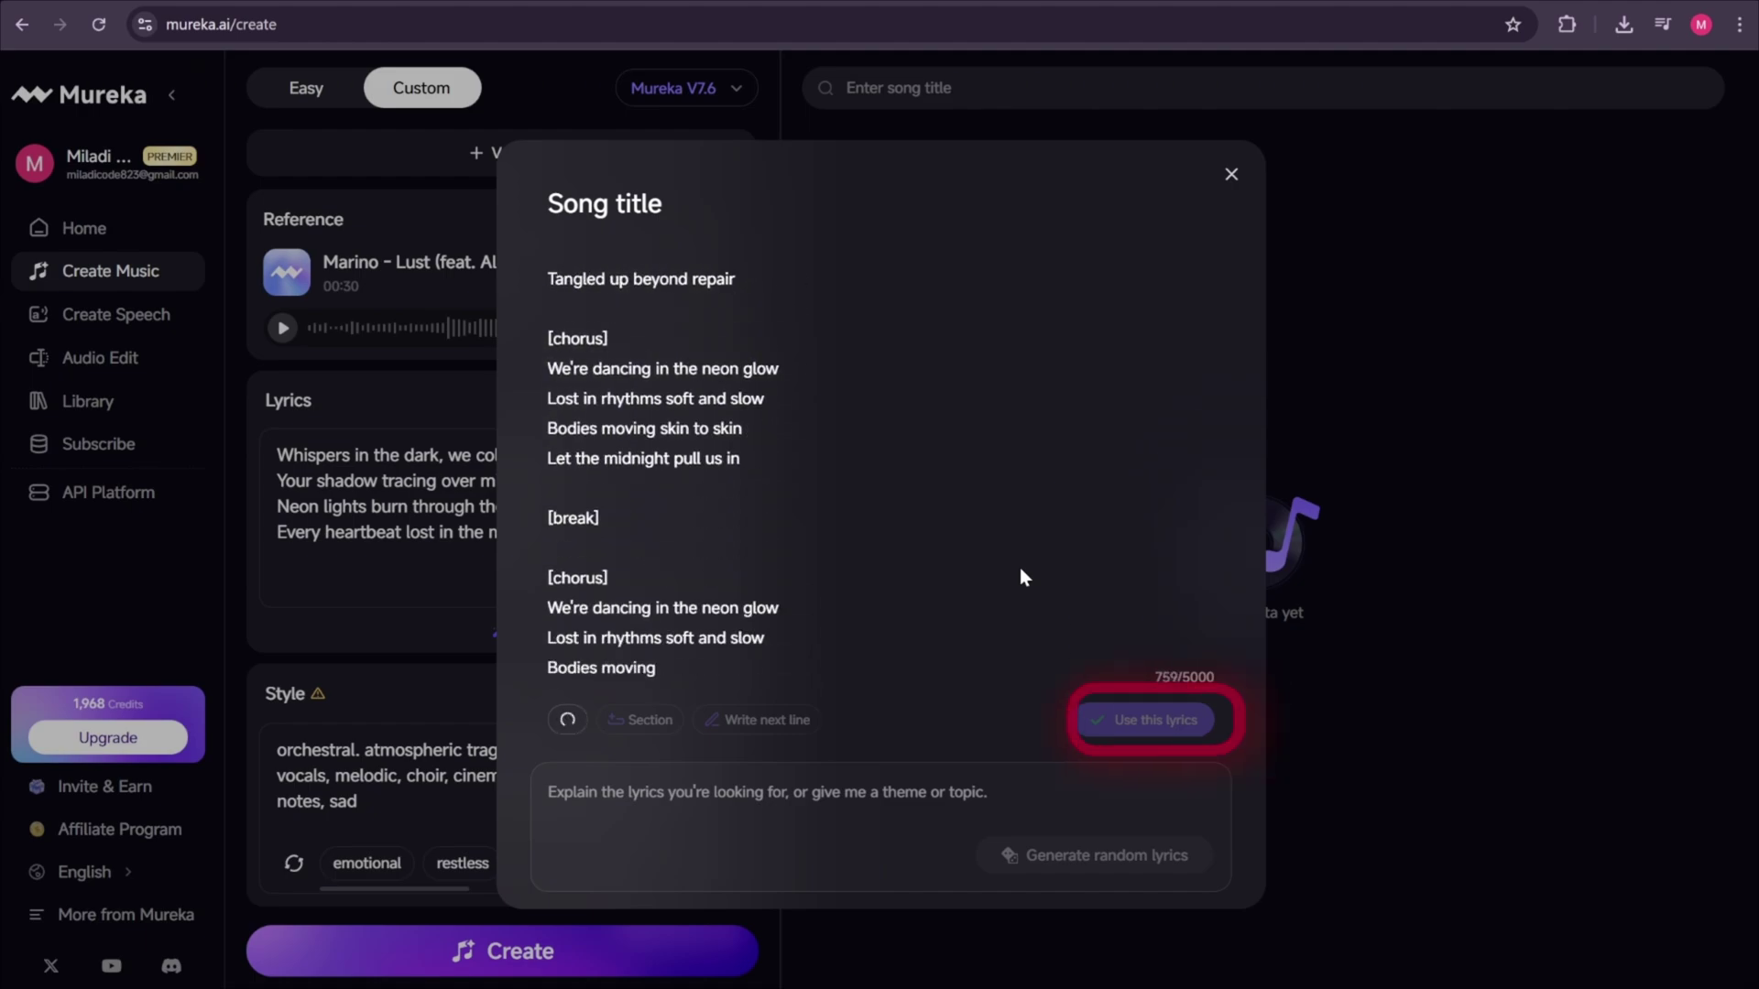
click(1106, 721)
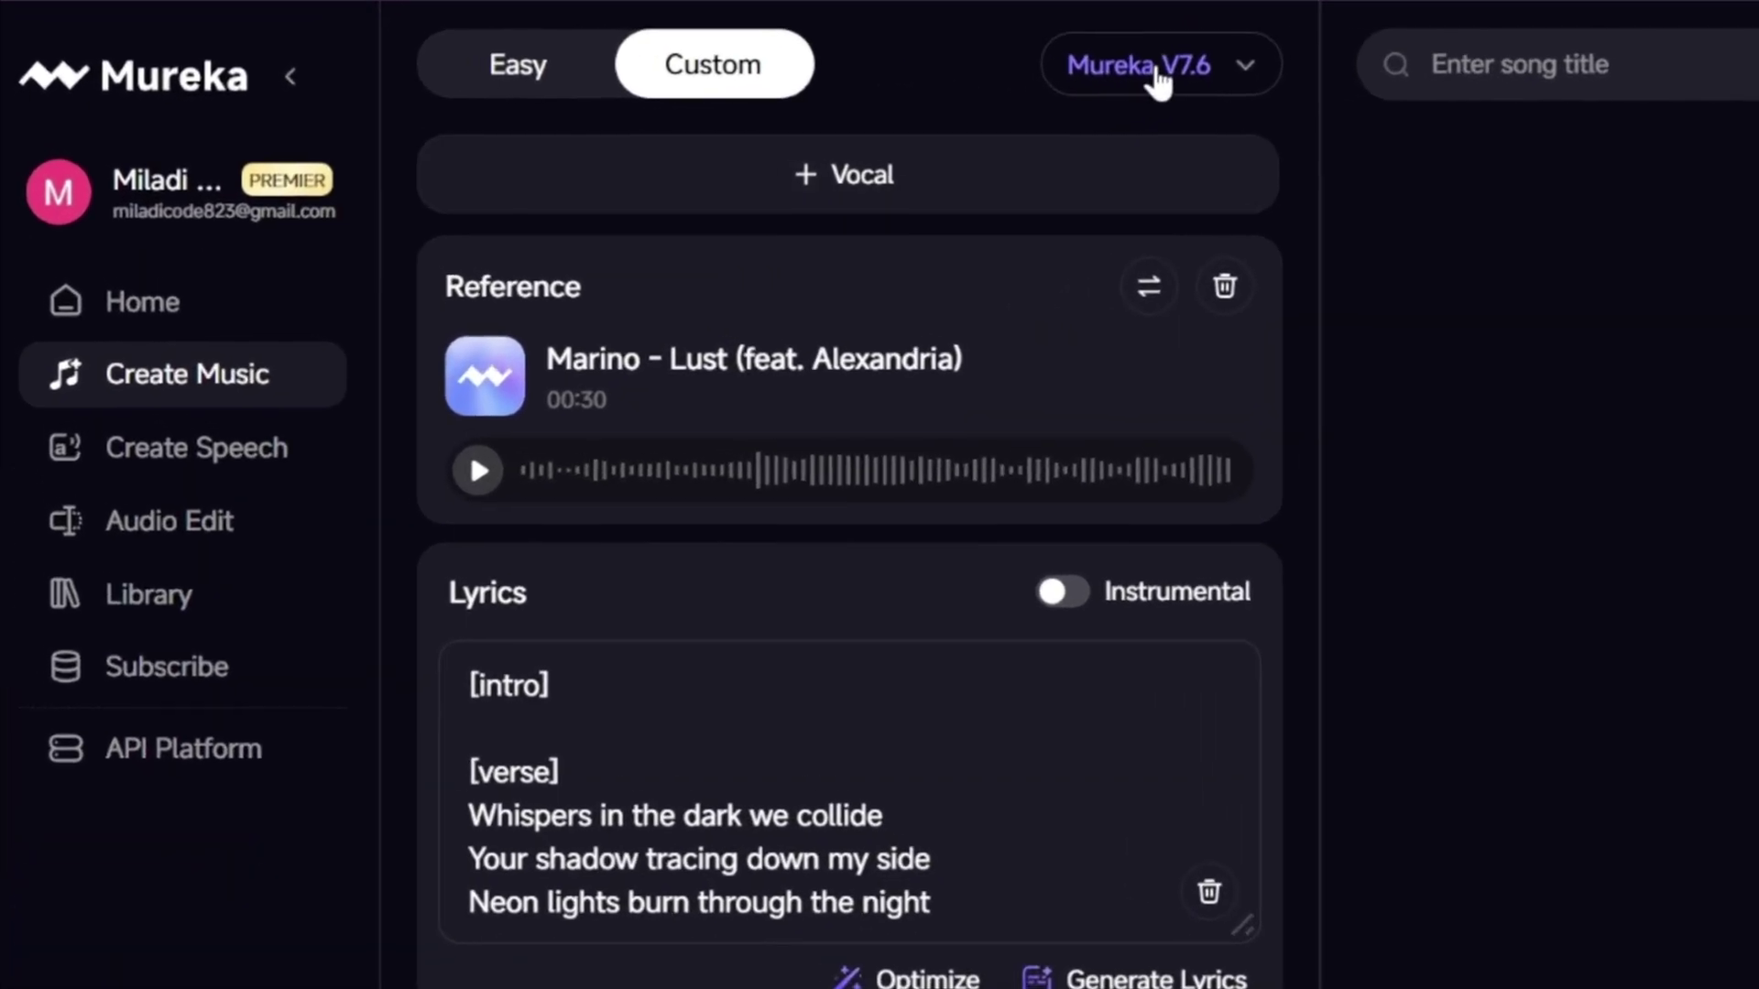
Switch back to the O2 model and set Vocal Gender to Male
click(996, 75)
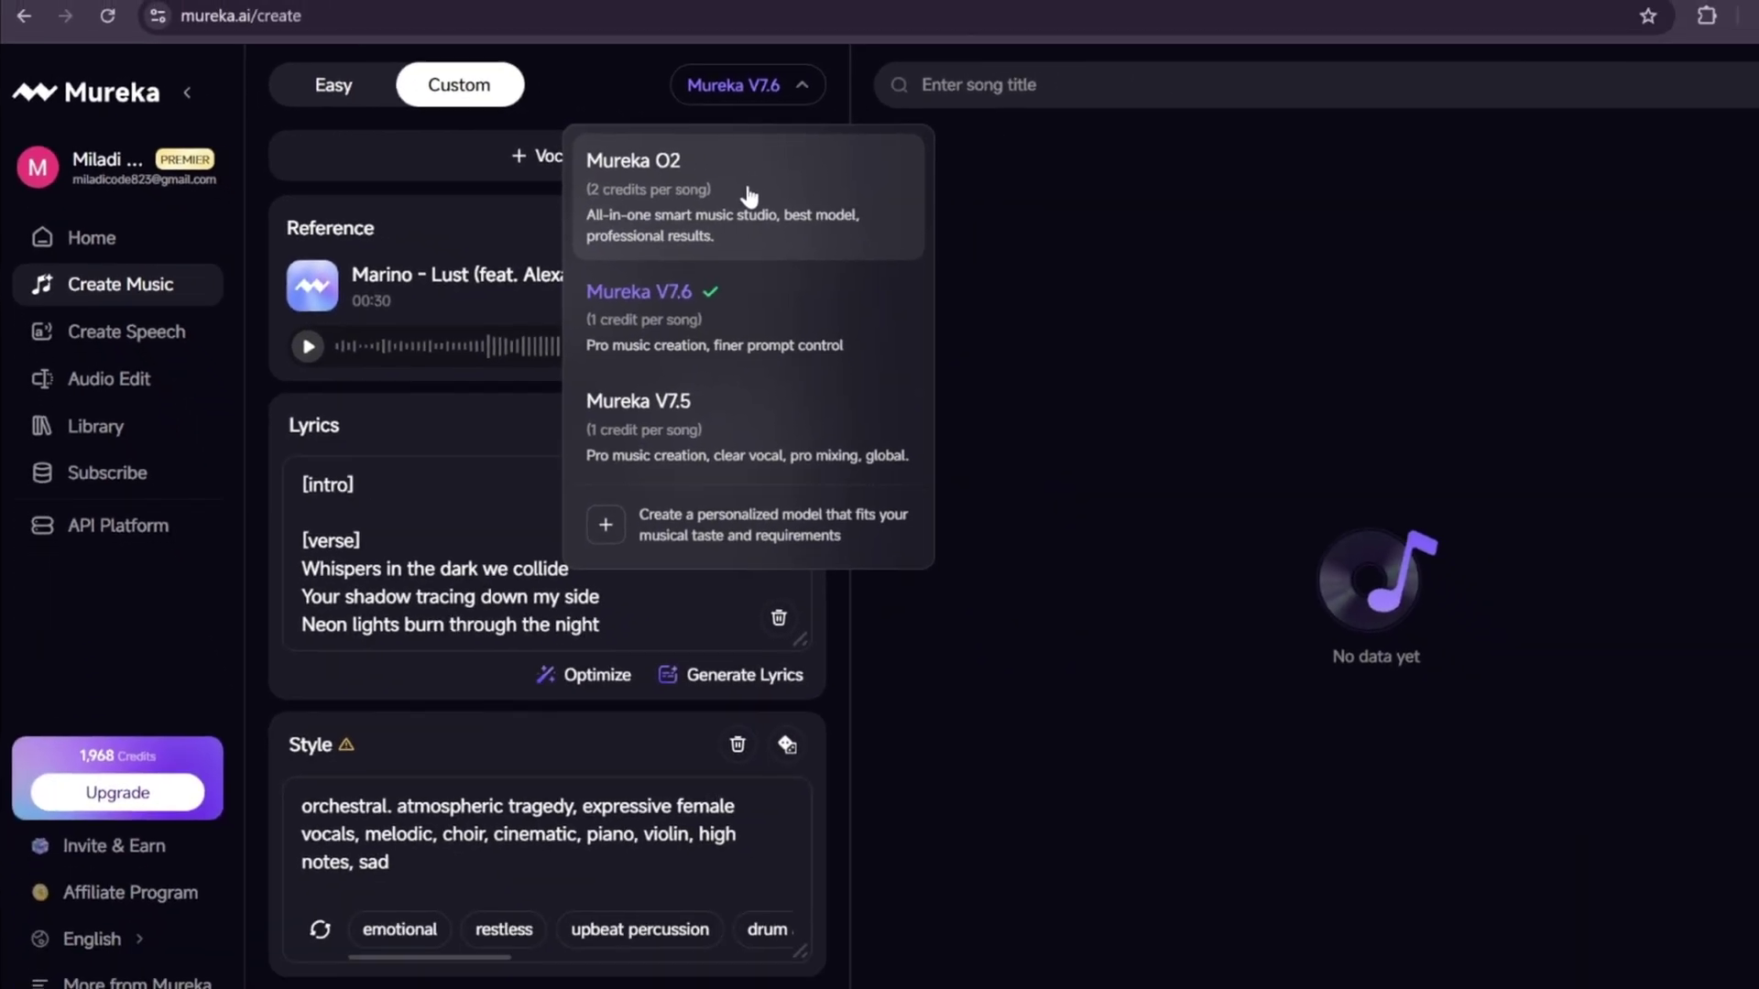
click(746, 194)
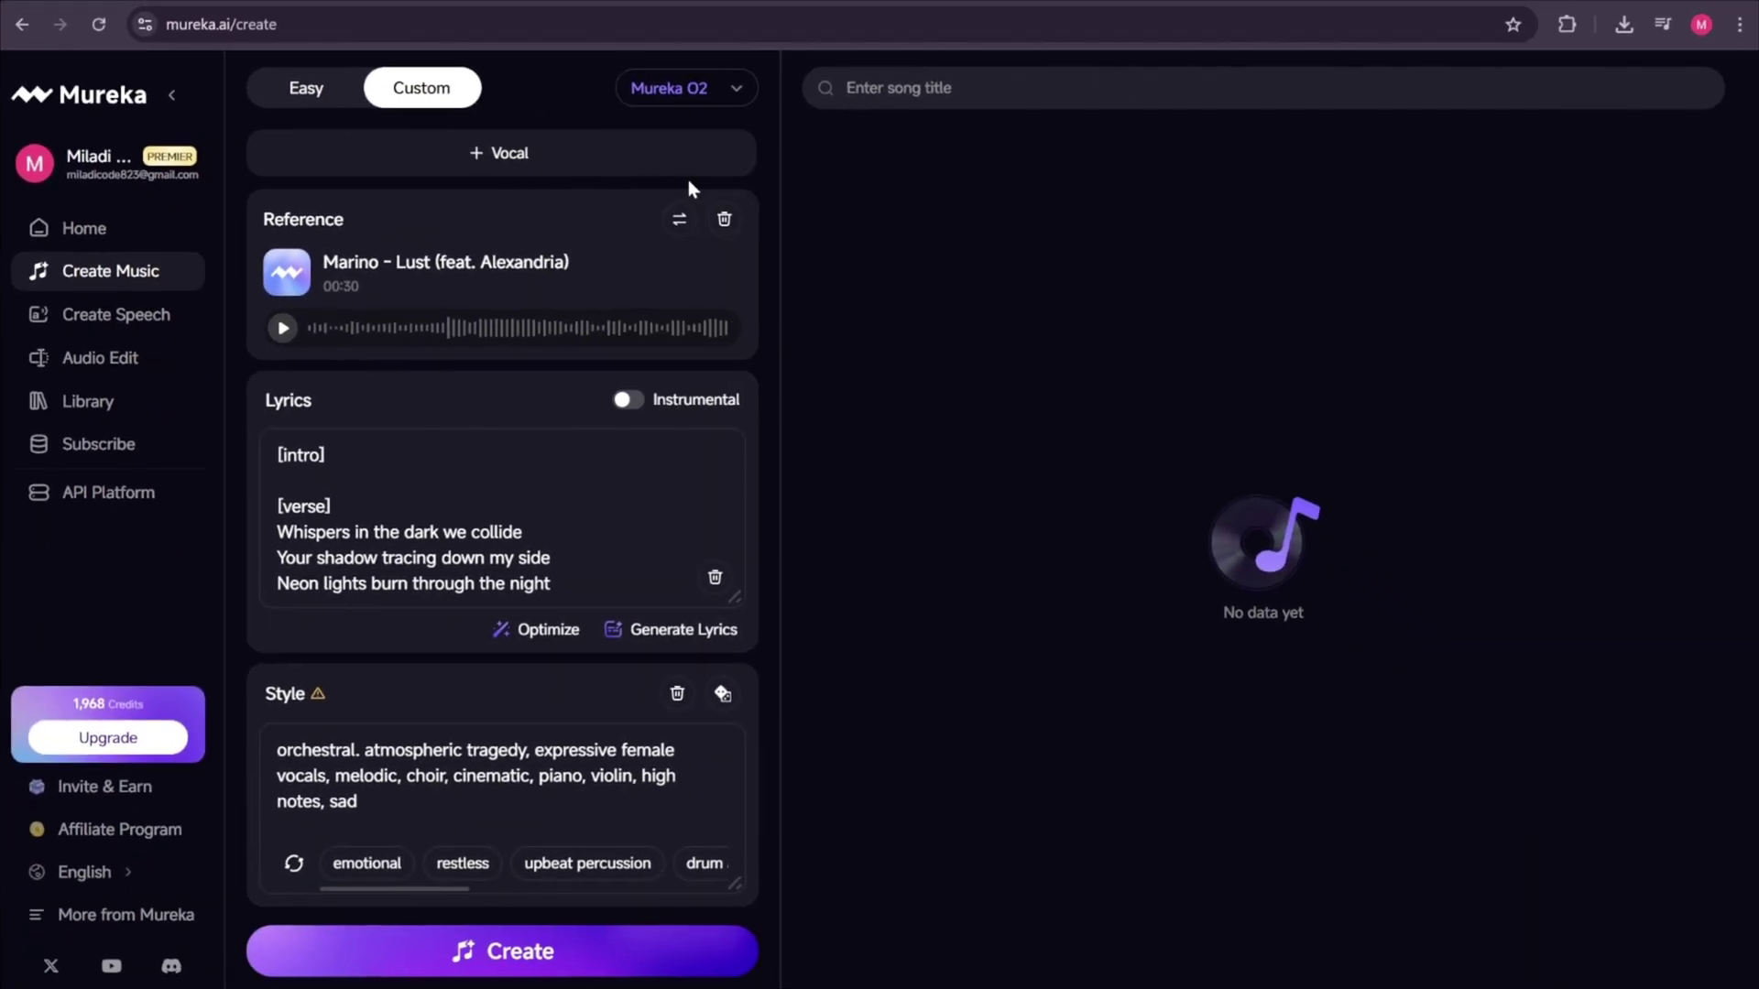
scroll(604, 758, down, 3)
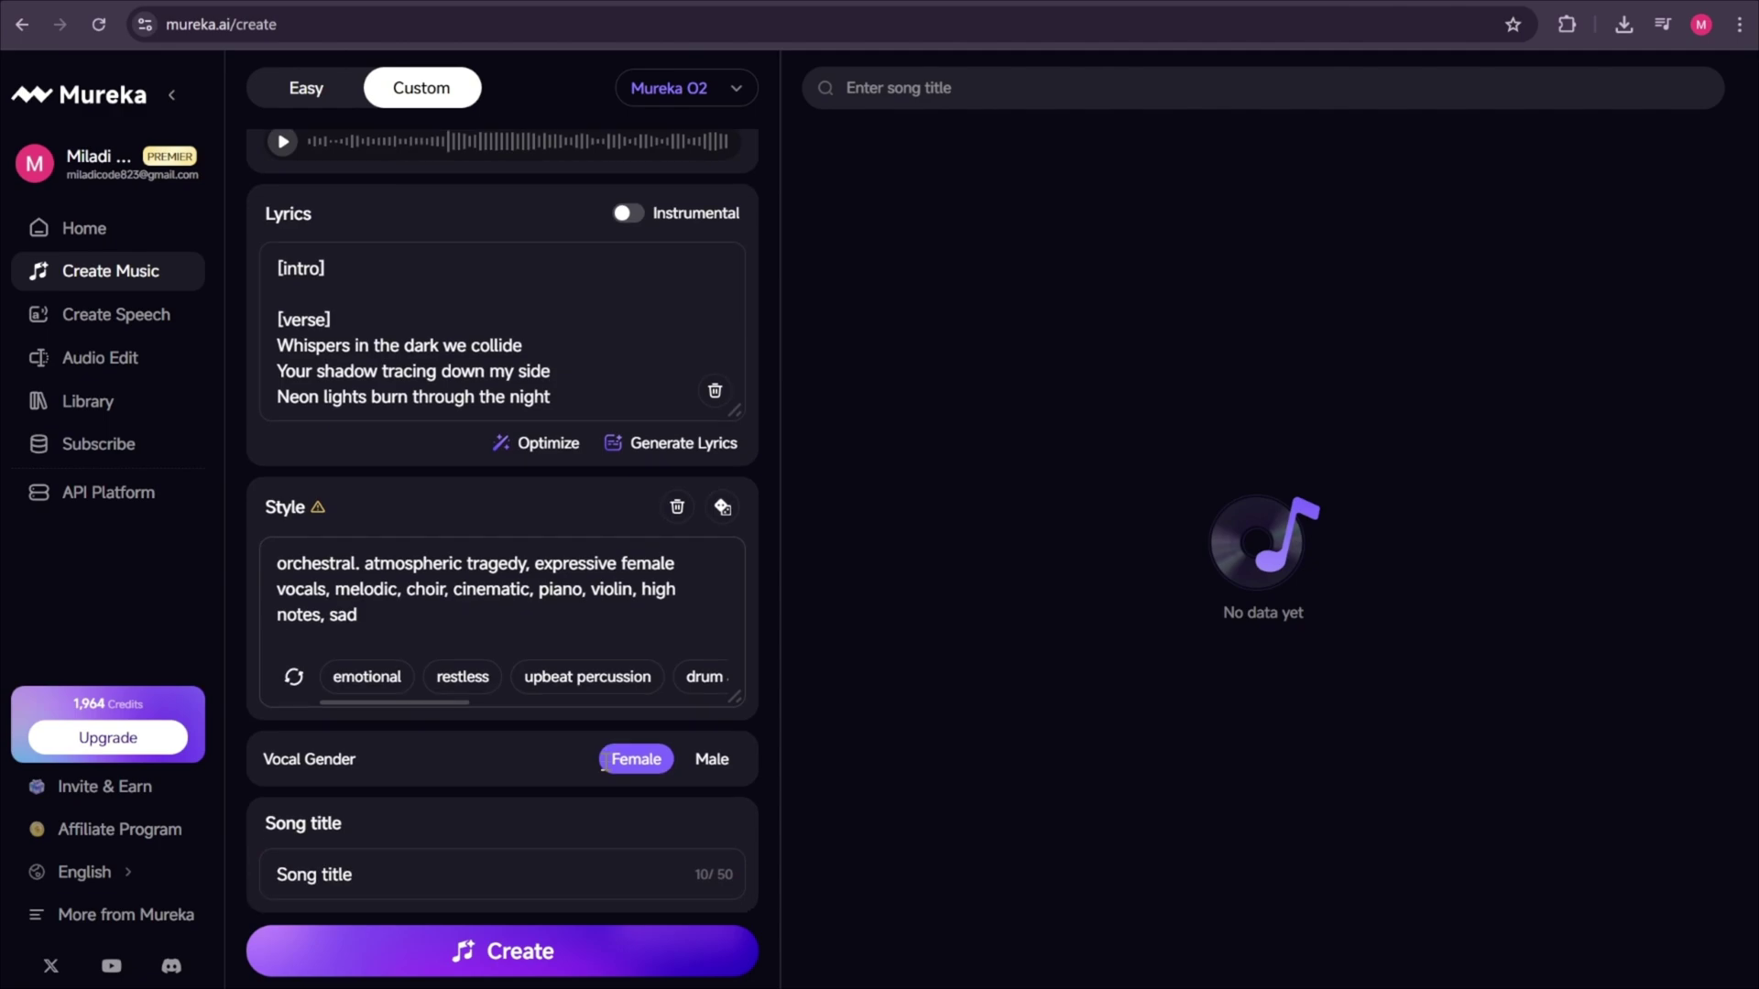
click(716, 767)
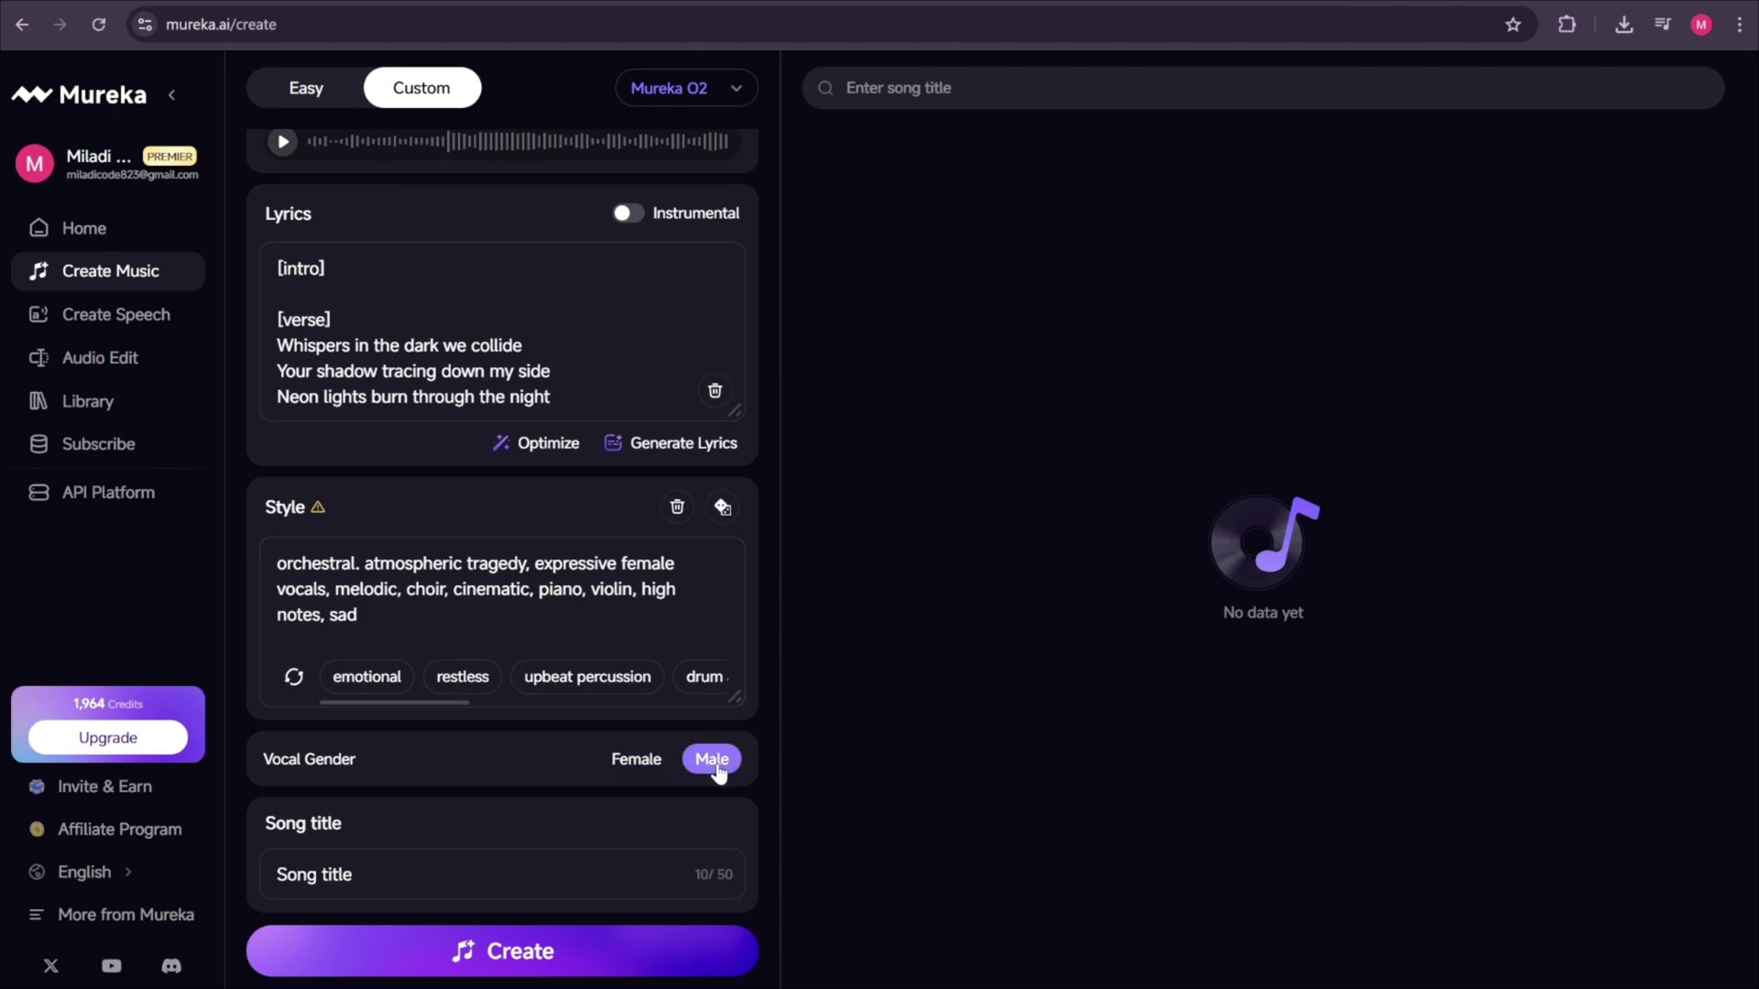
Generate the two O2 songs, then play and pause the first one
click(554, 951)
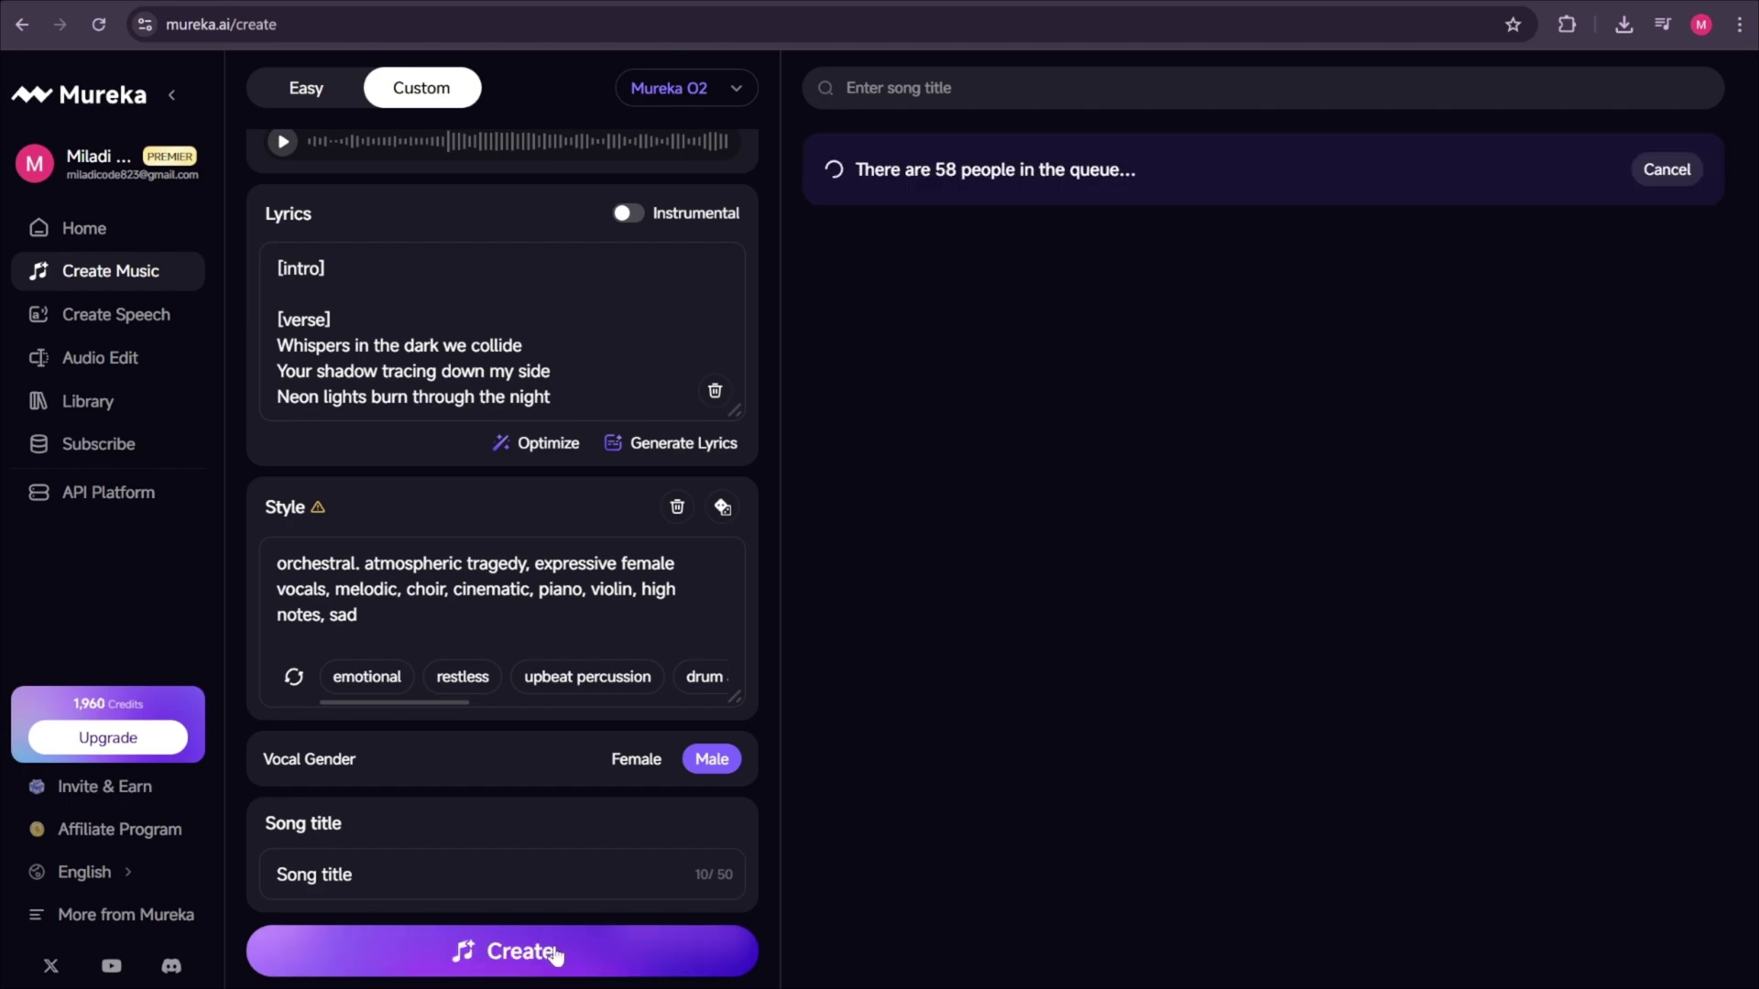
scroll(597, 814, up, 3)
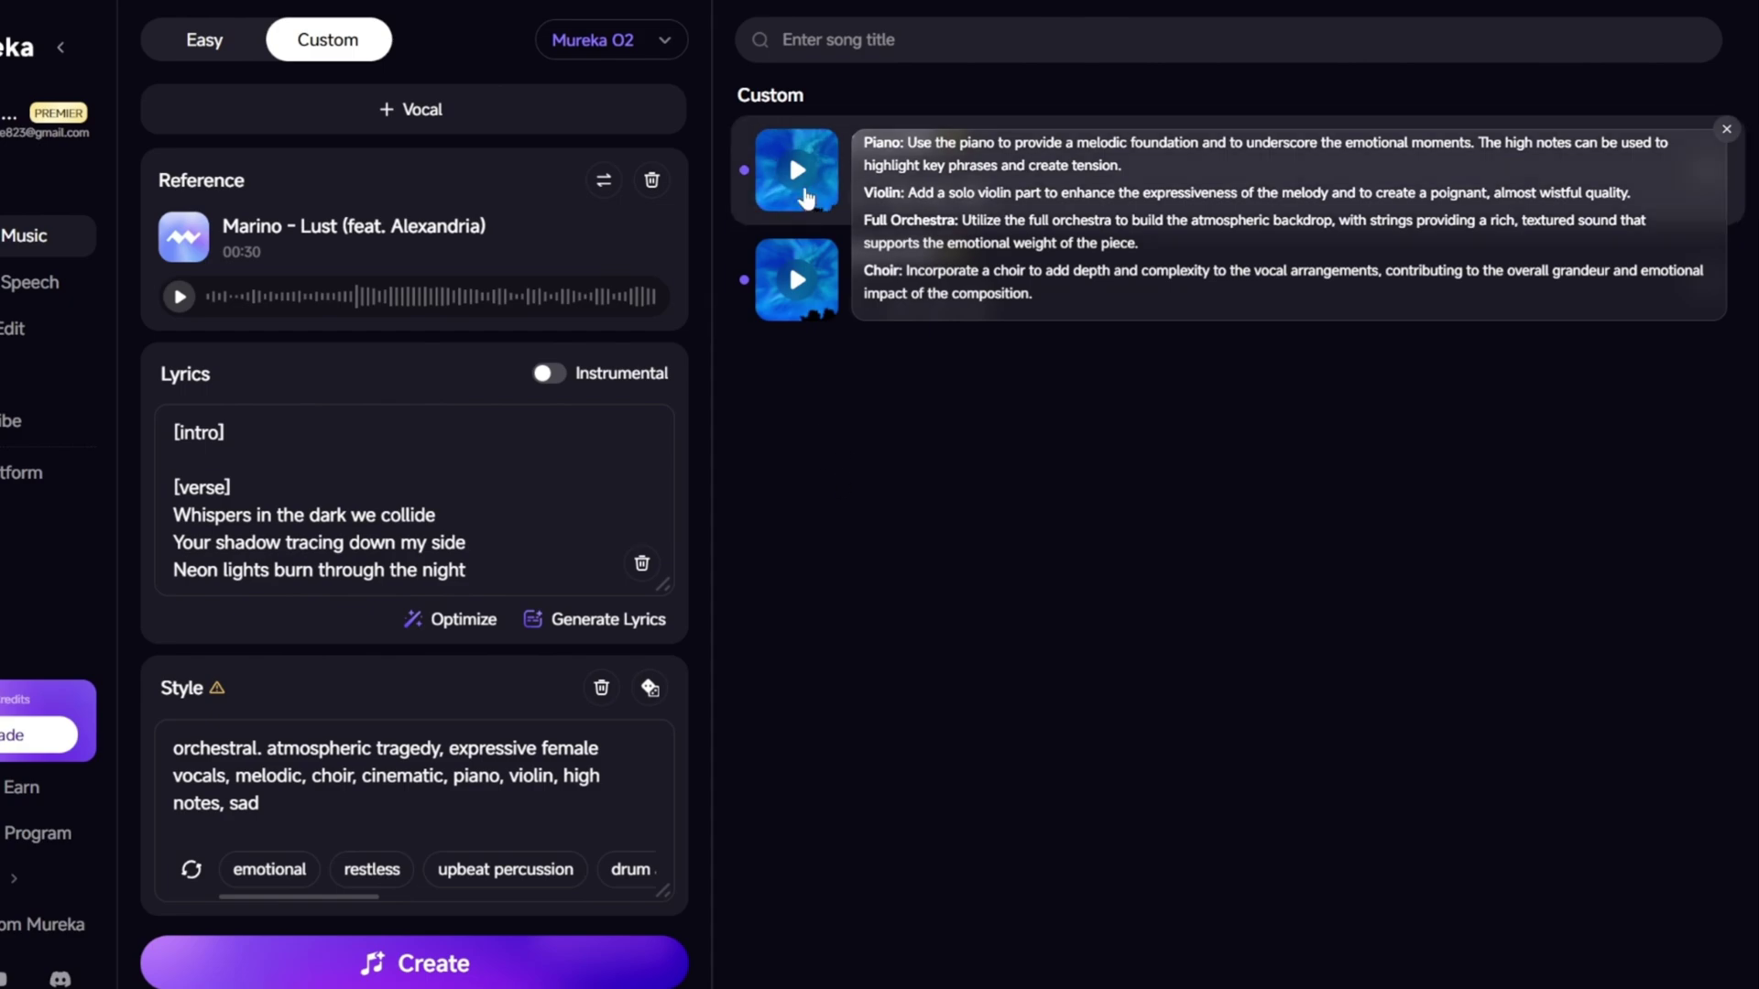
click(798, 179)
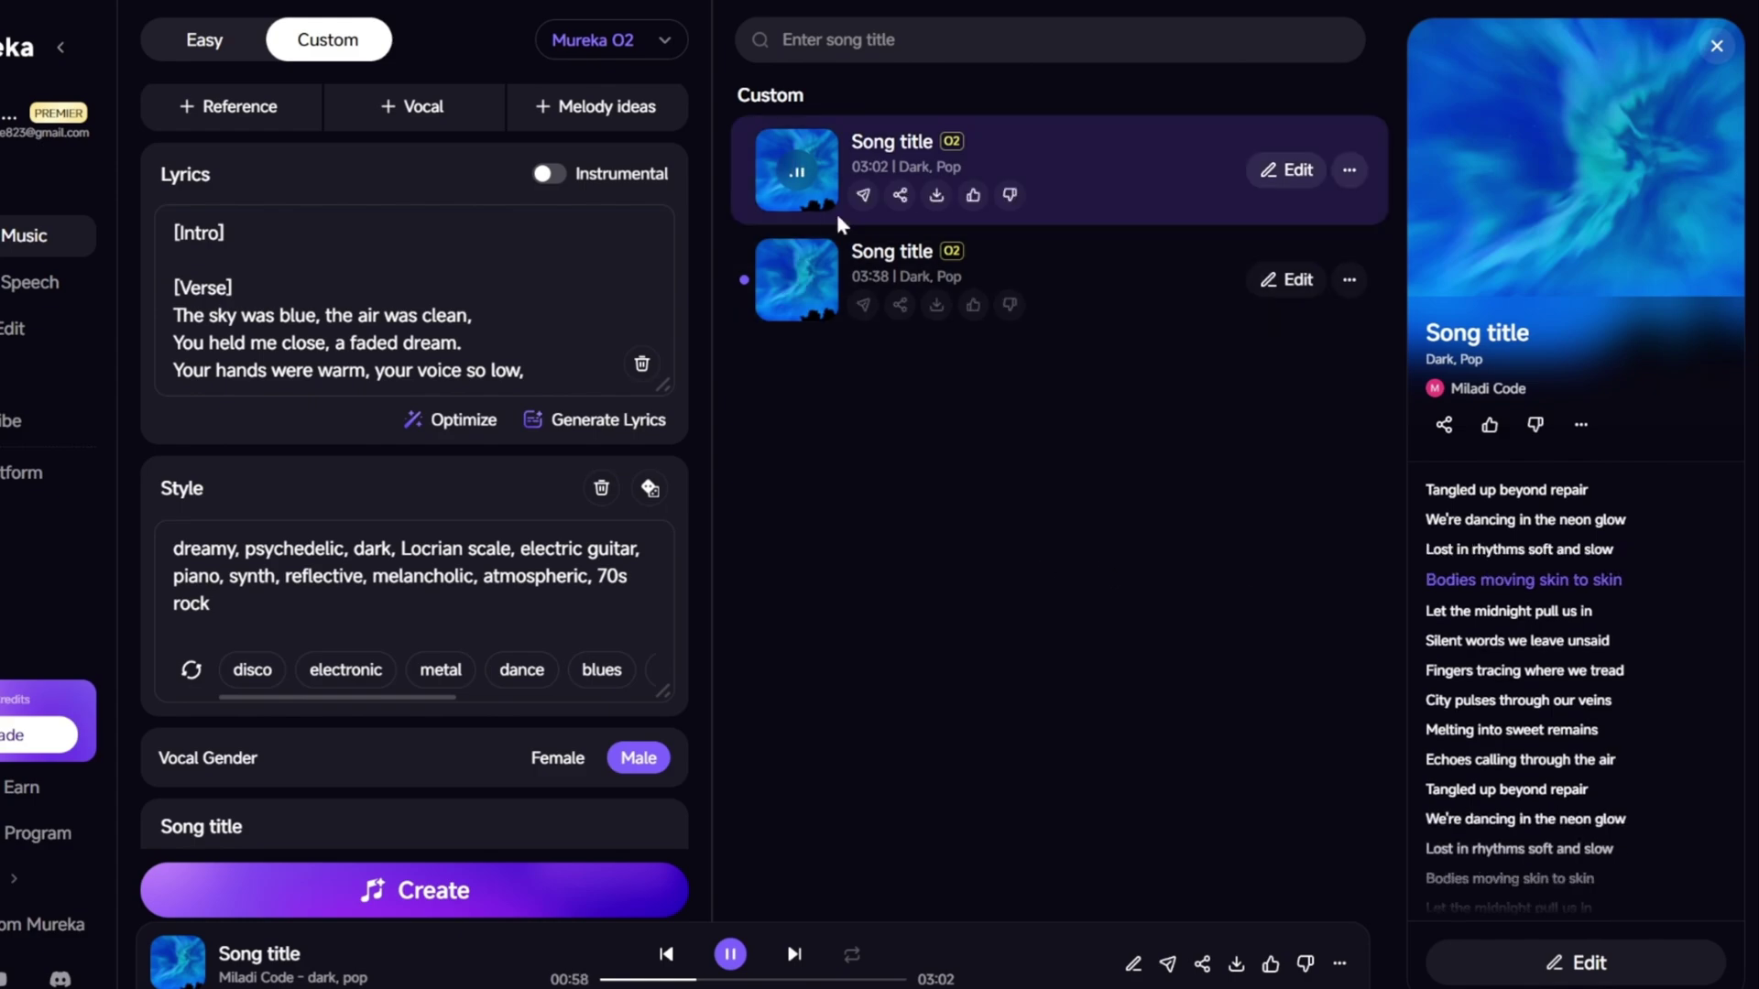
click(797, 175)
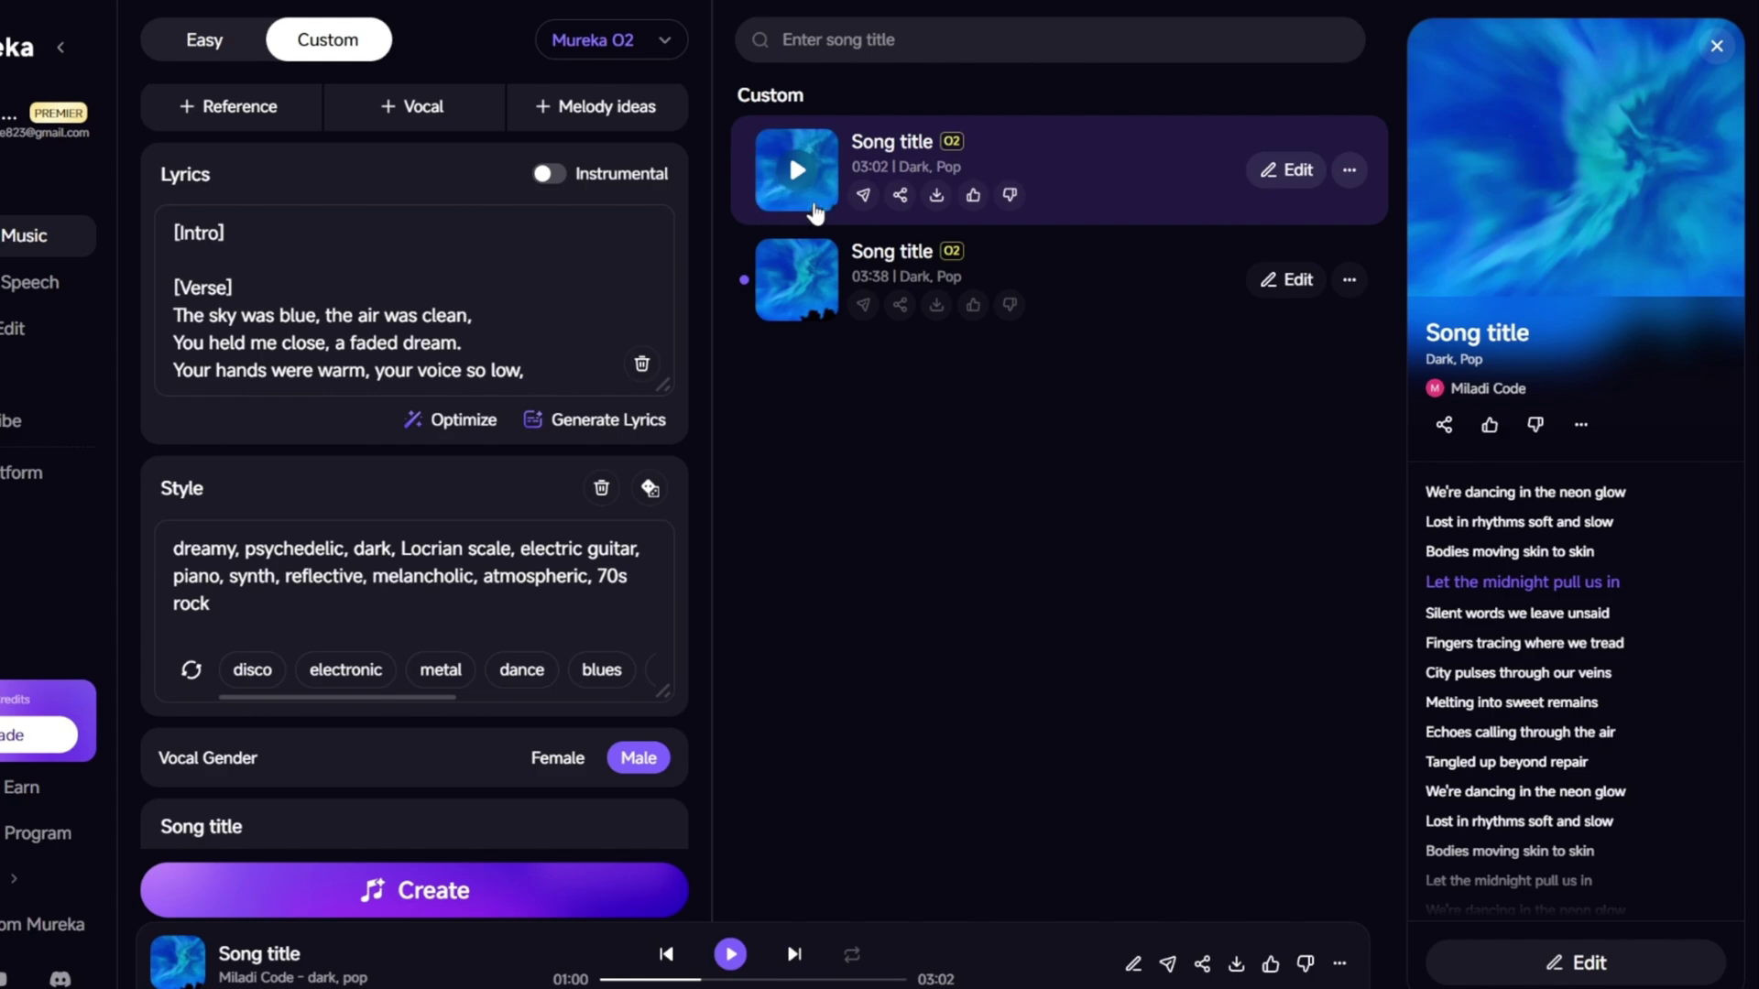
Select Mureka V7.6, switch to Easy mode, and fill in the Funky K-Pop / Retro Pop idea
click(575, 44)
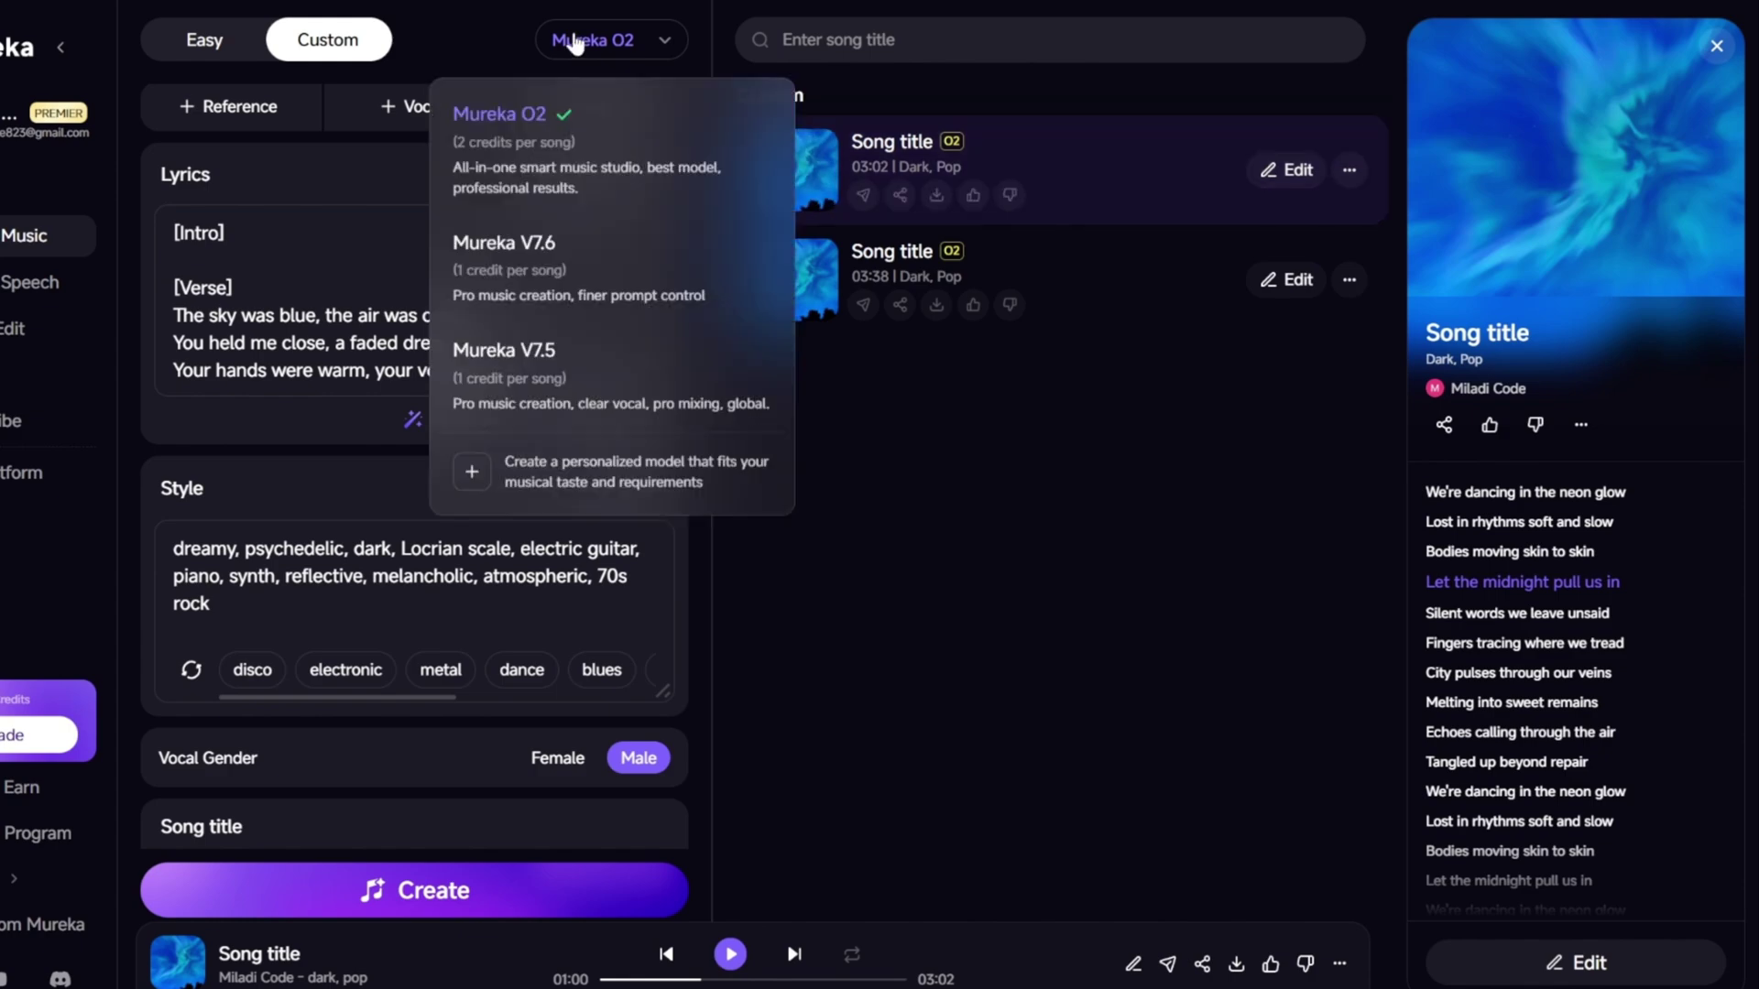
click(705, 282)
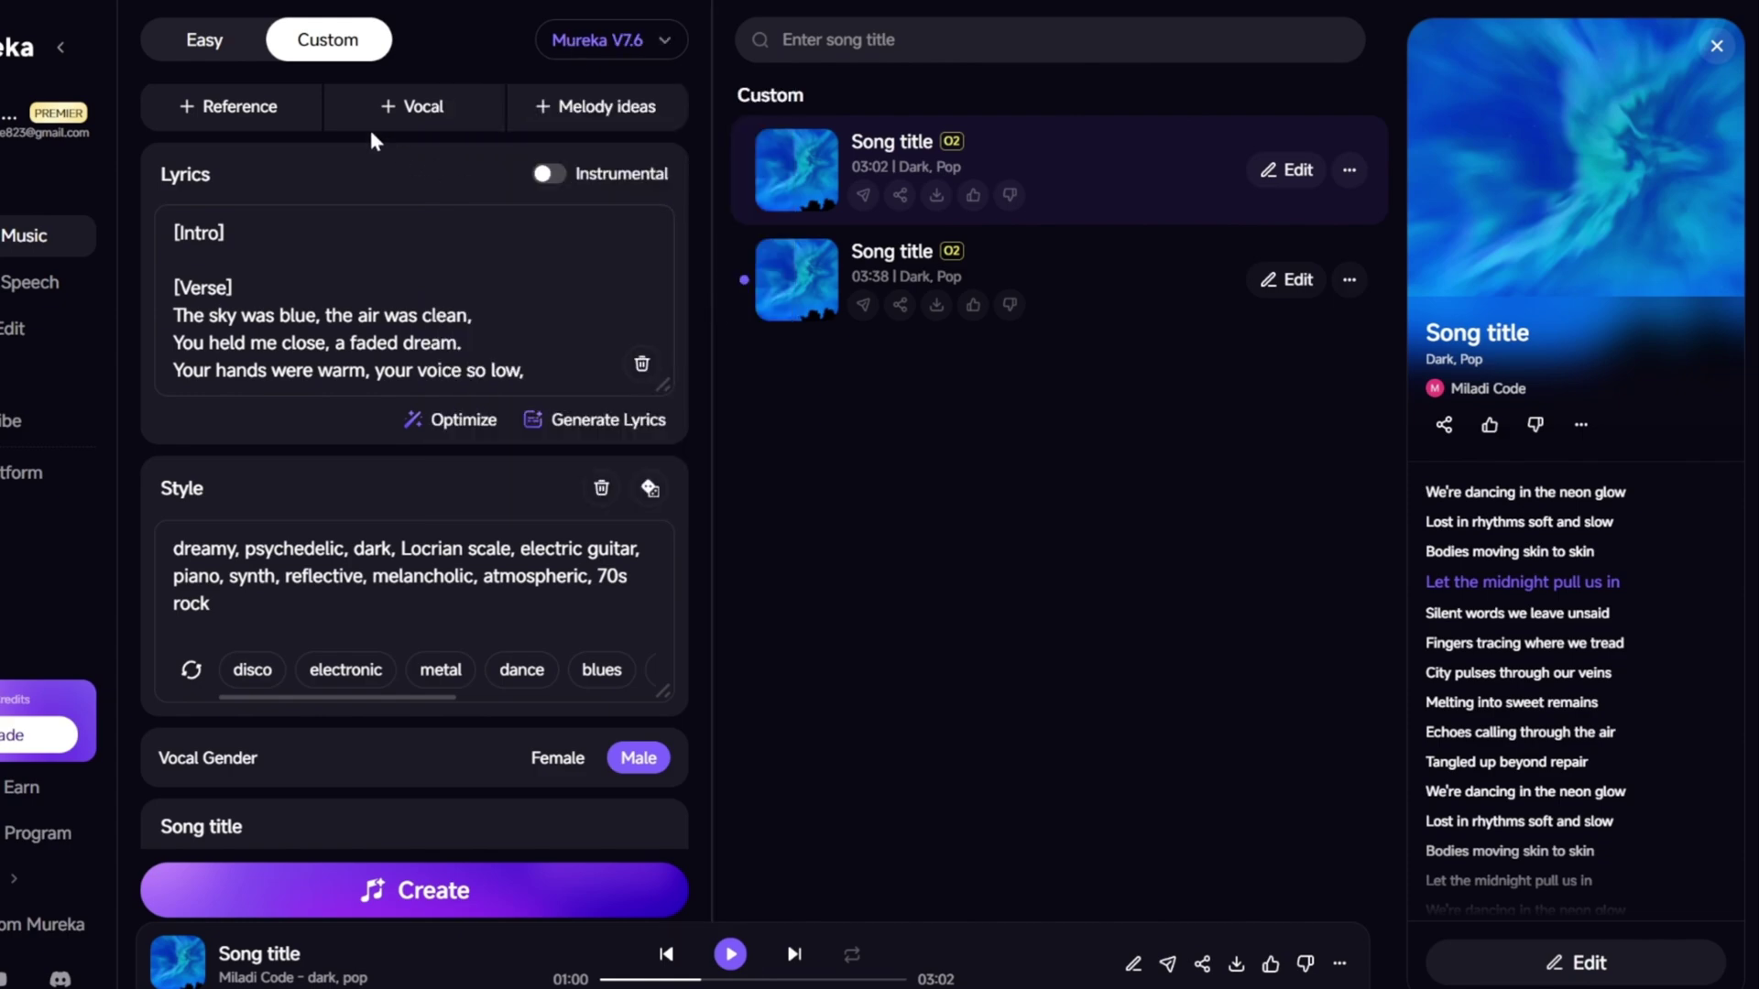
click(203, 41)
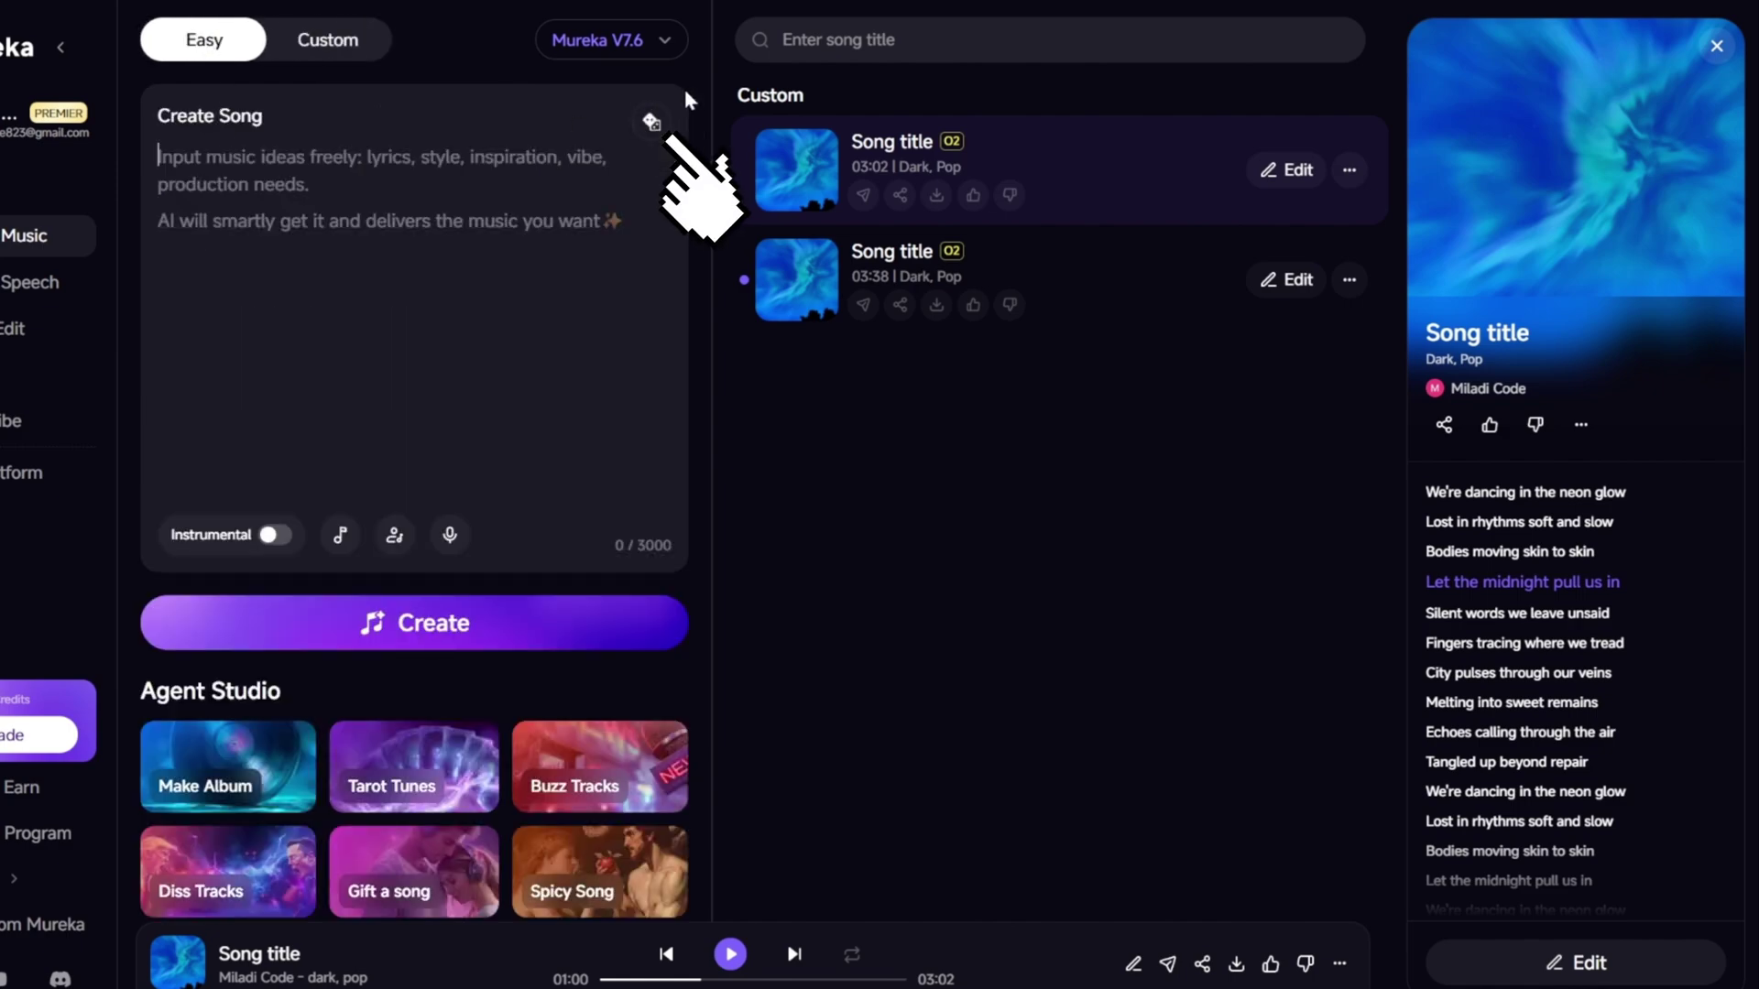
click(646, 124)
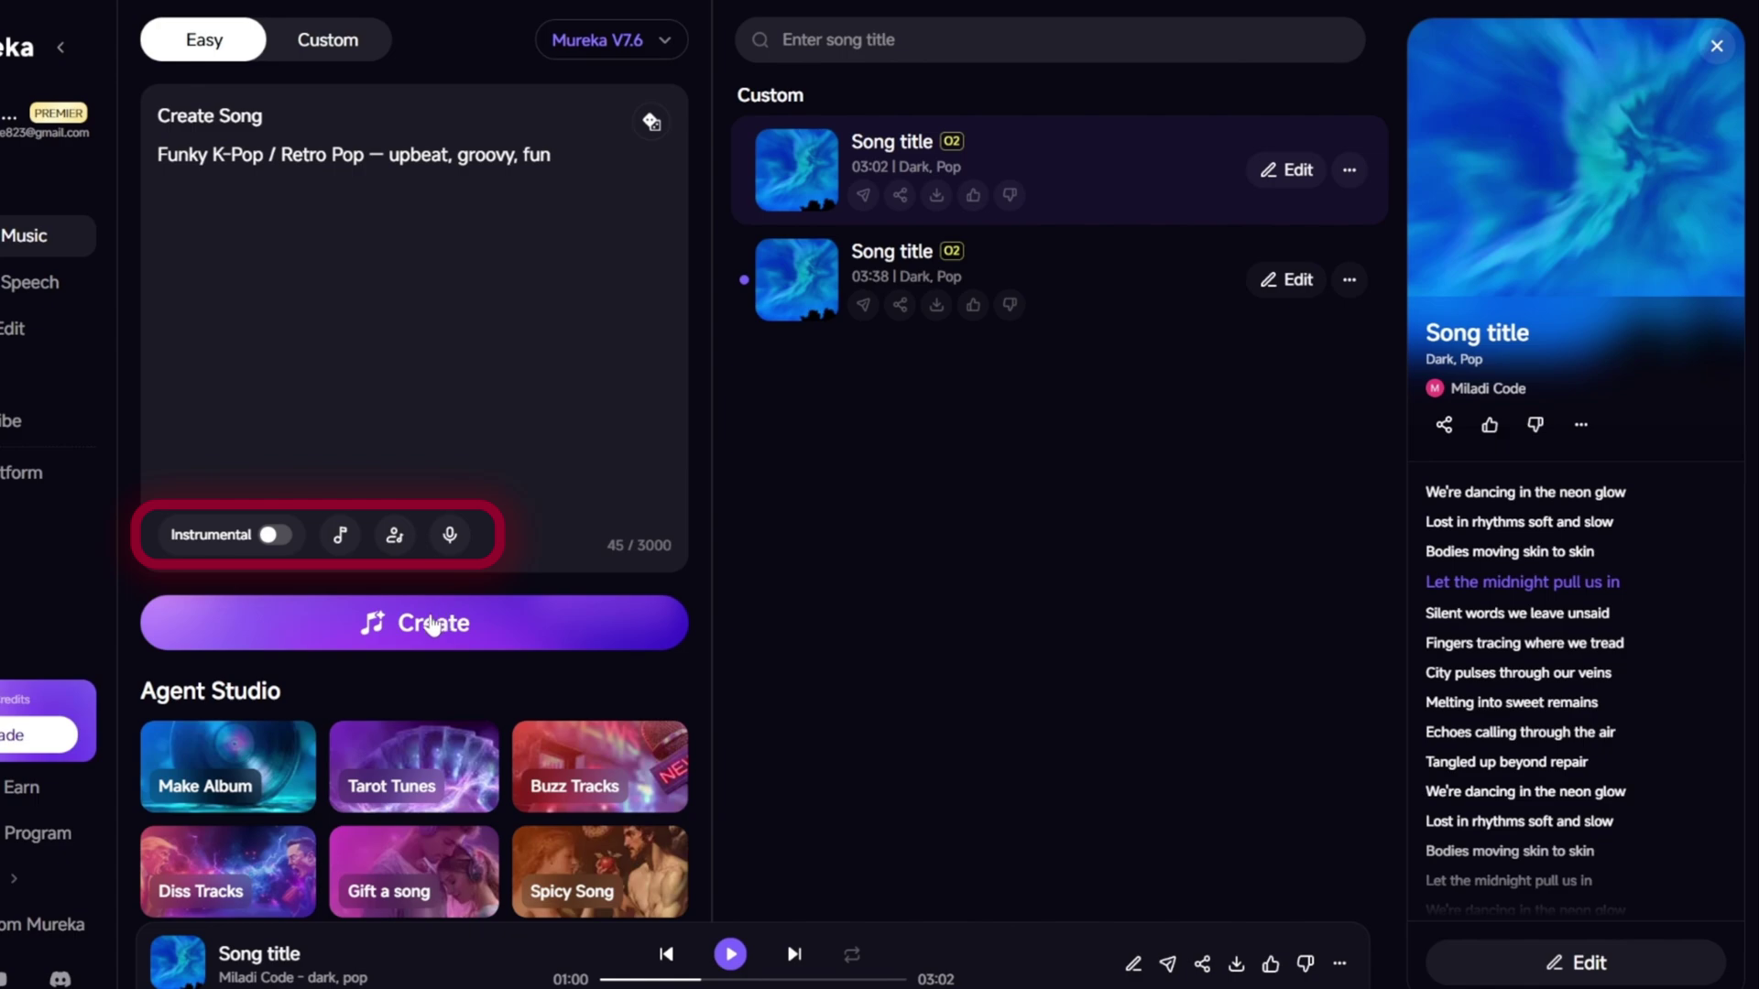
Review lyrics for Retro Funk Explosion and Retro Groove Revolution, then create both songs
click(400, 624)
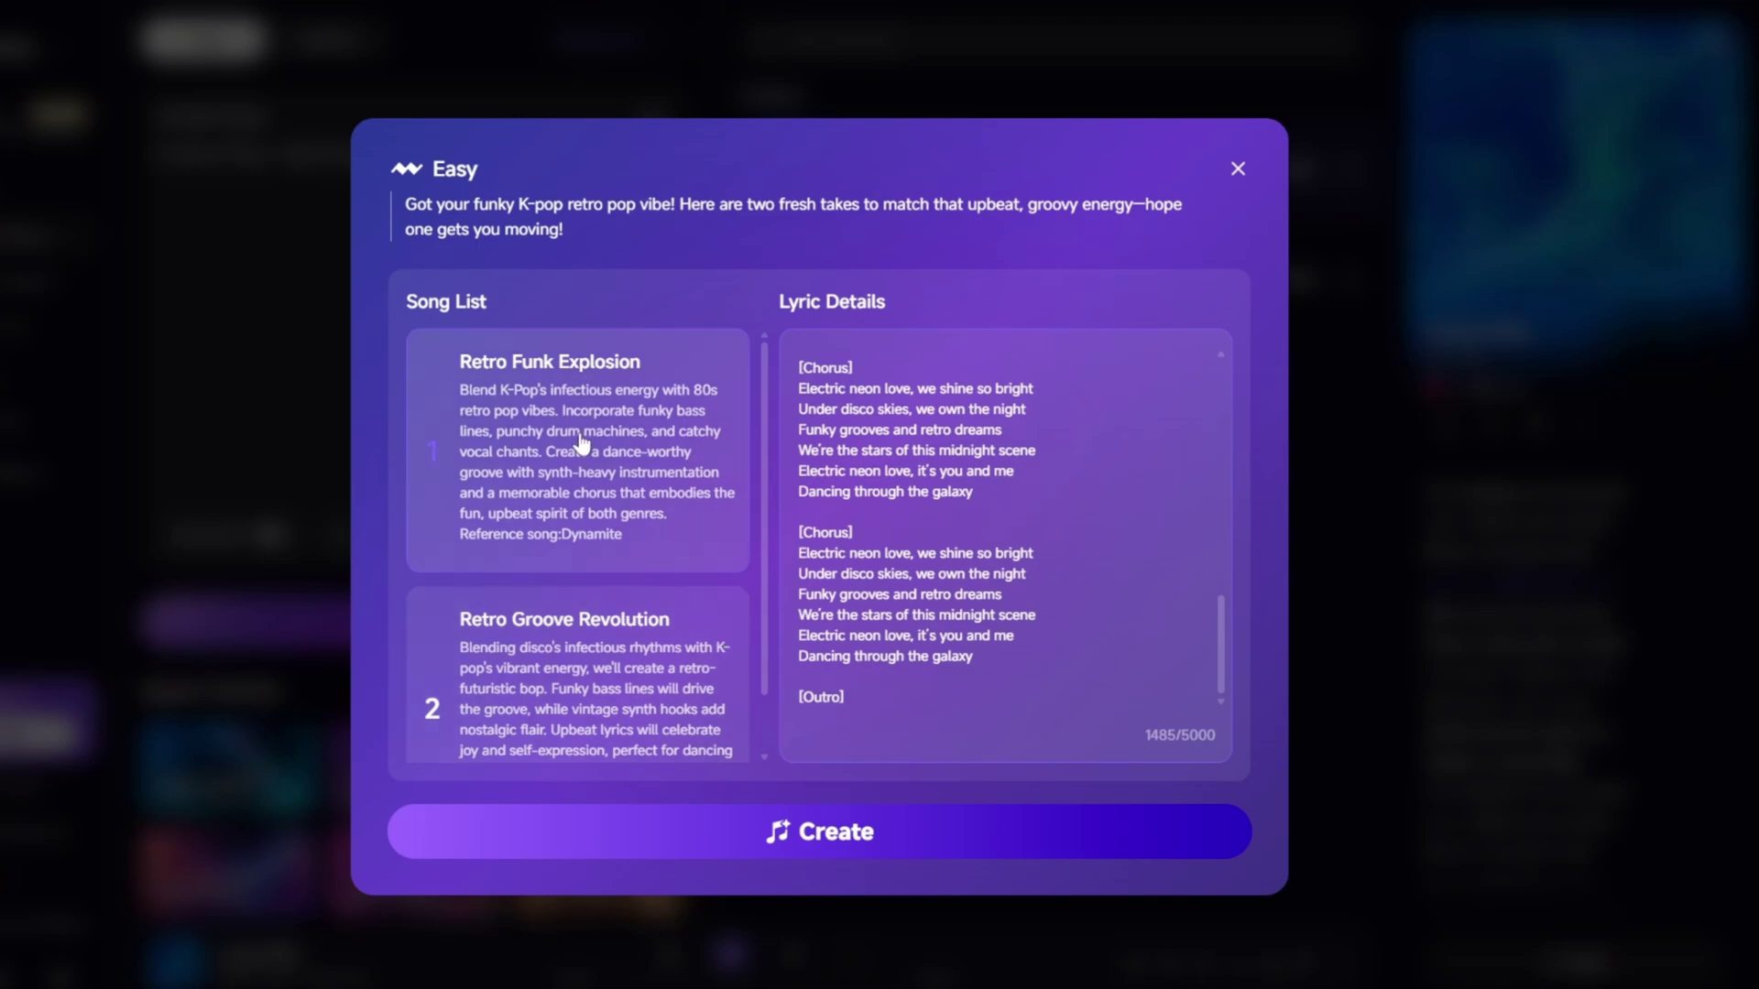
click(627, 663)
click(629, 511)
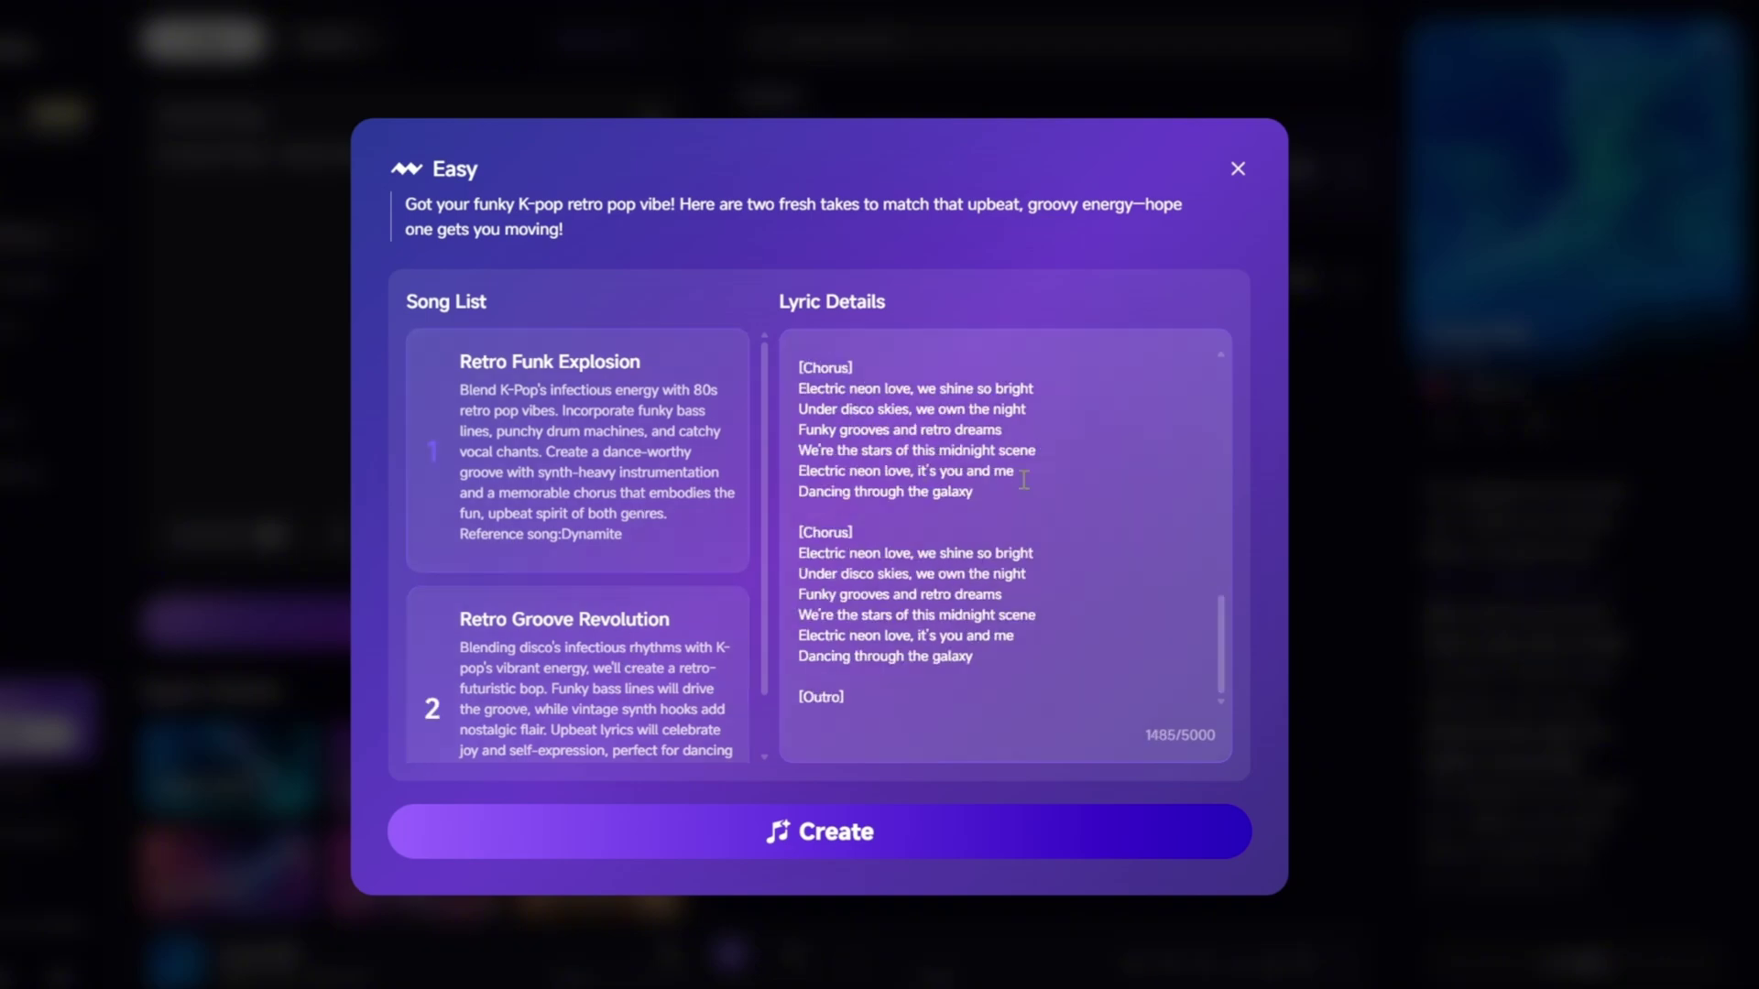
drag(979, 492, 847, 412)
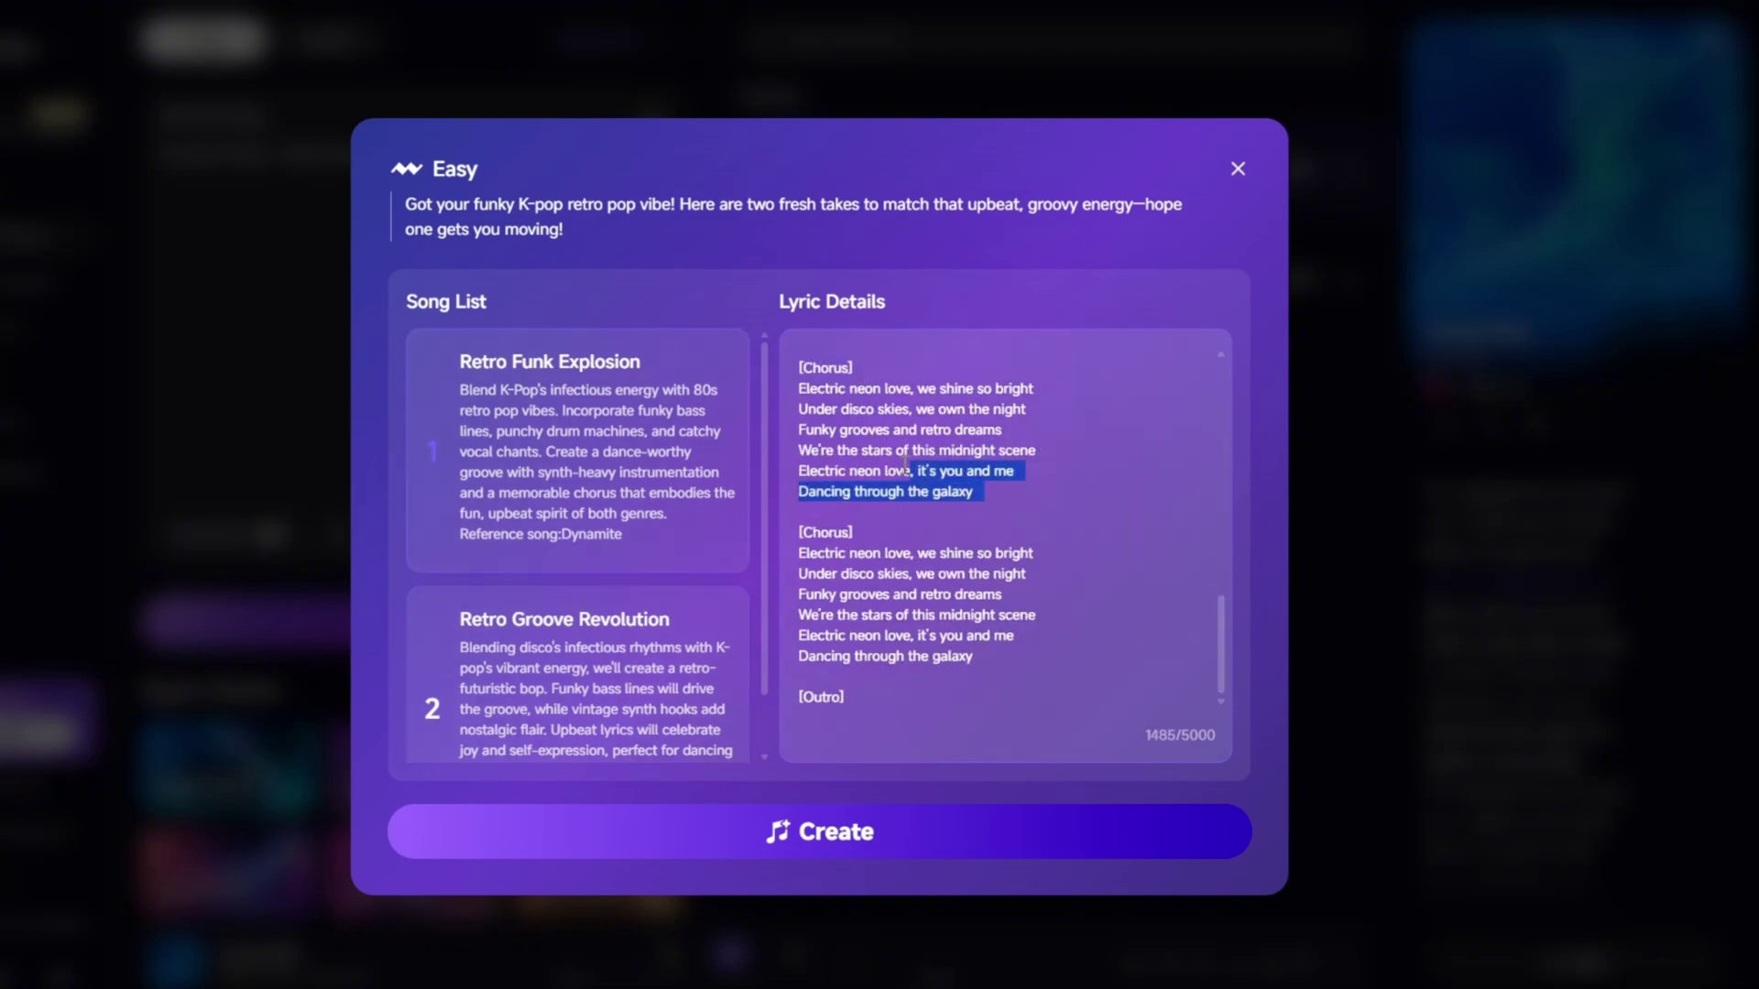
click(992, 515)
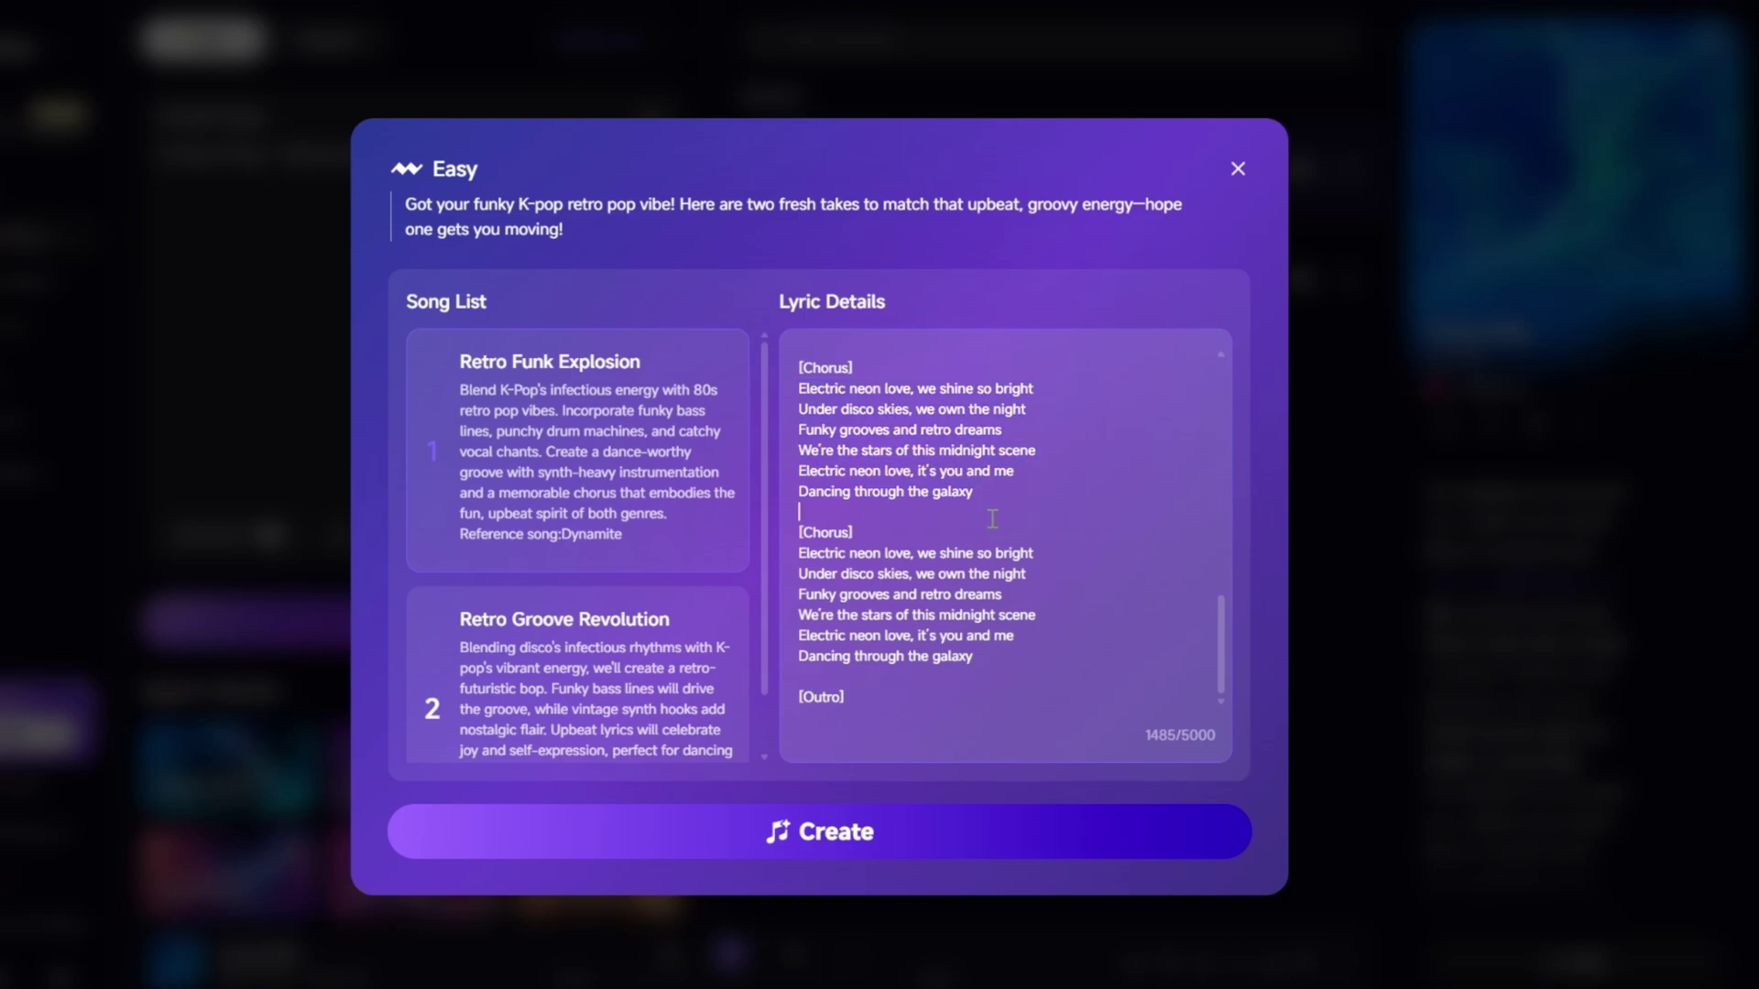
click(655, 701)
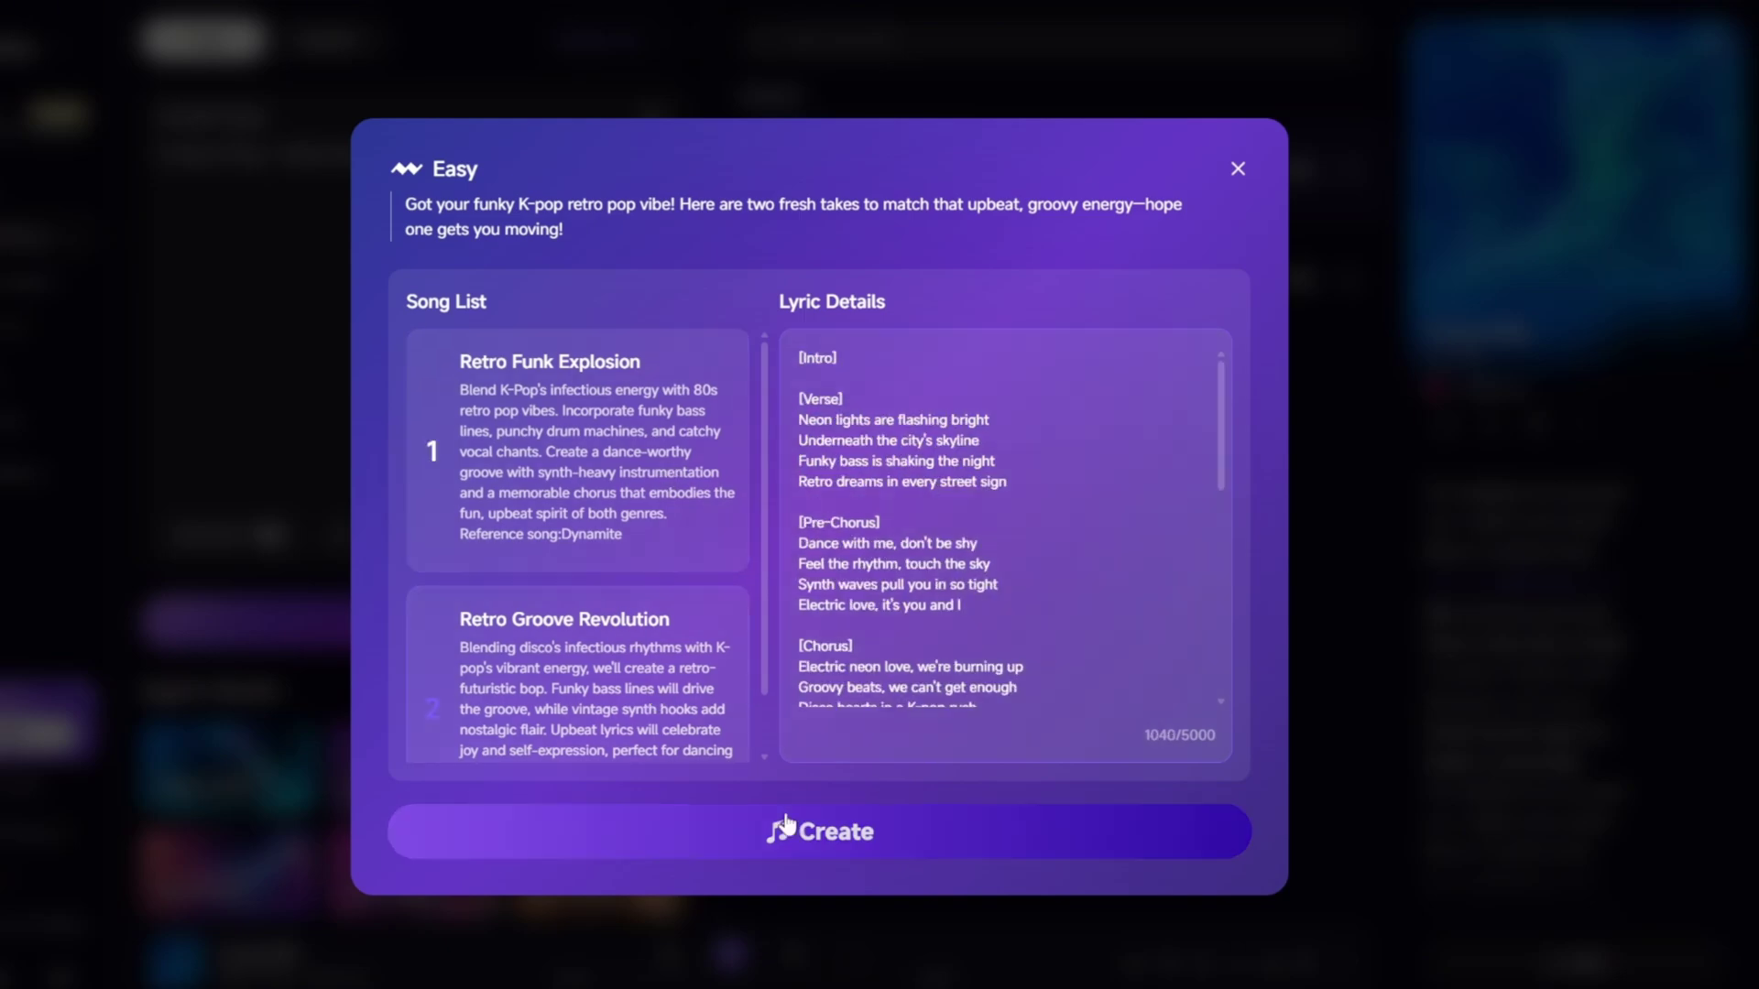
click(867, 844)
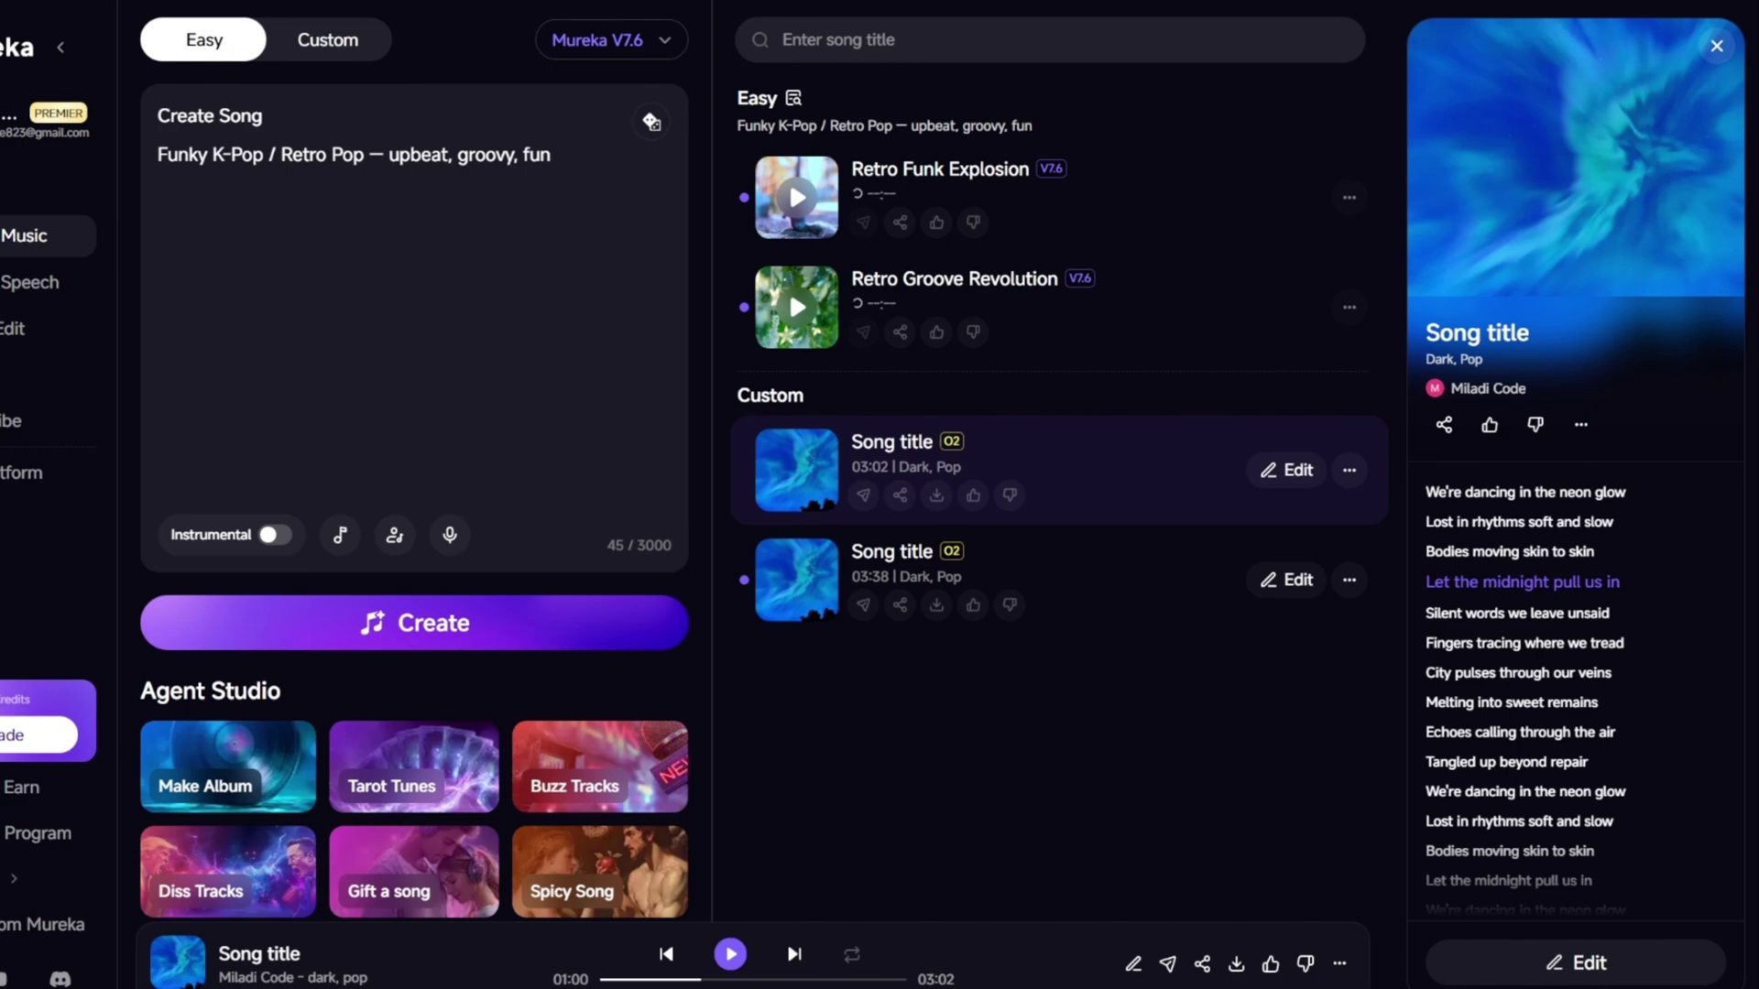
Play Retro Funk Explosion from its thumbnail, then pause it
click(795, 203)
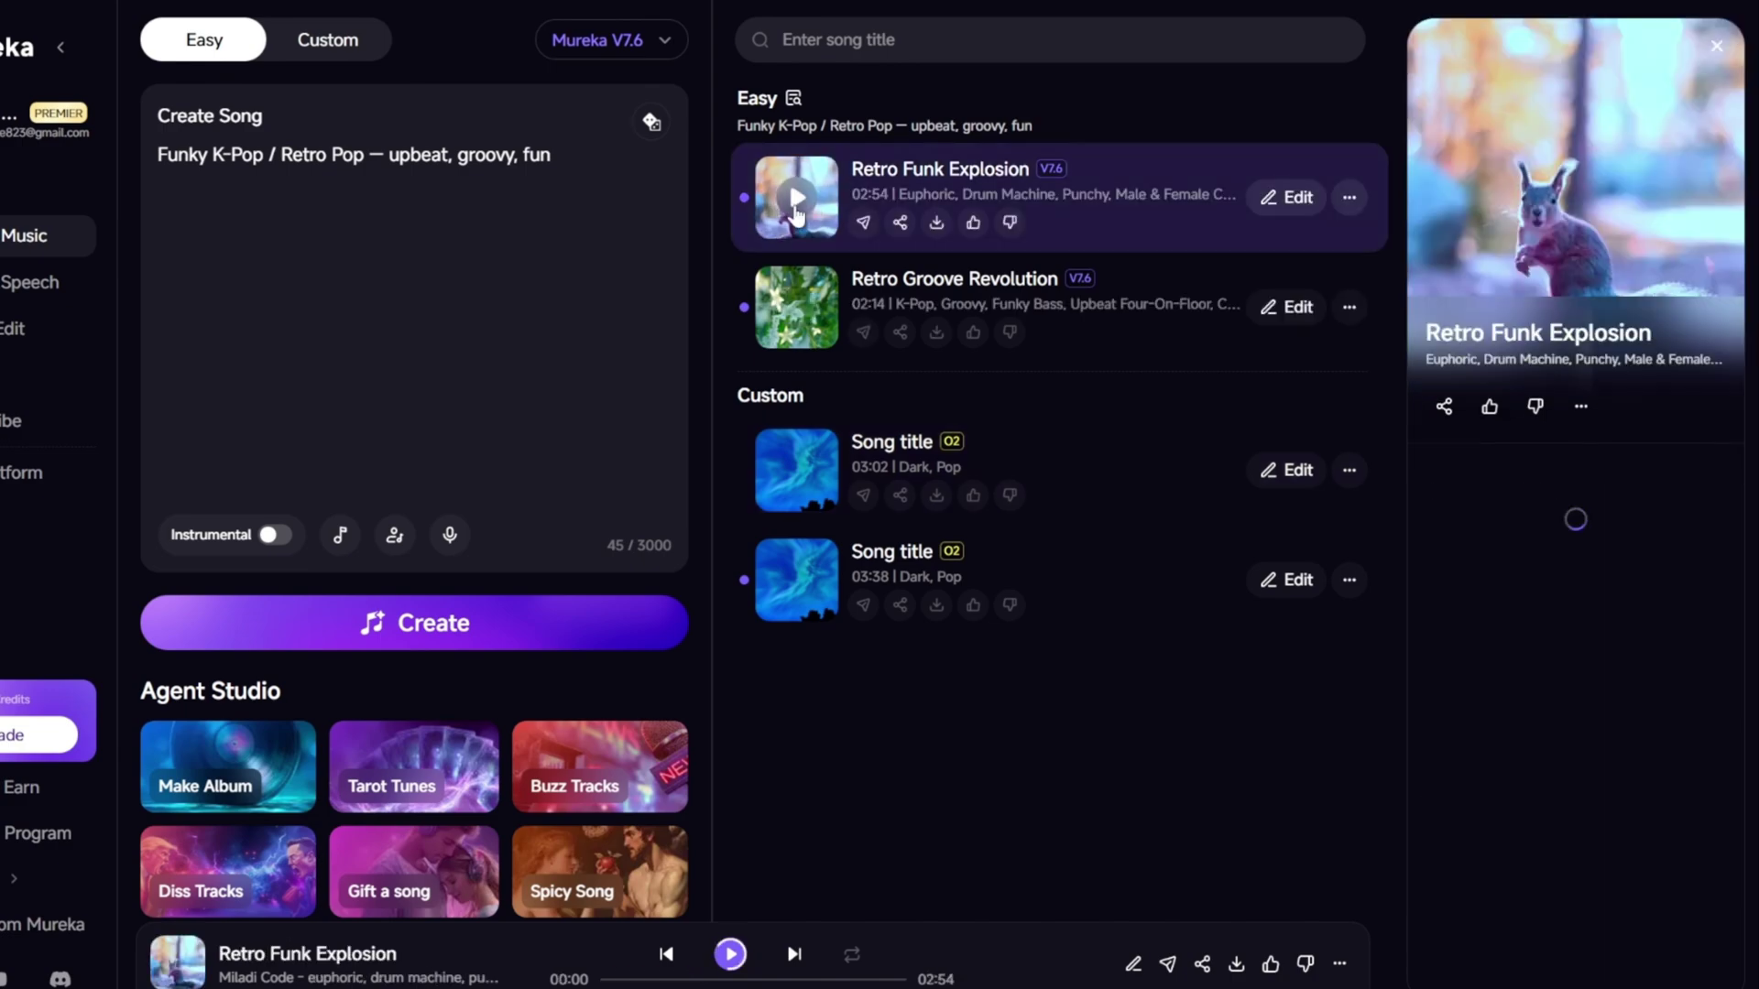
click(796, 200)
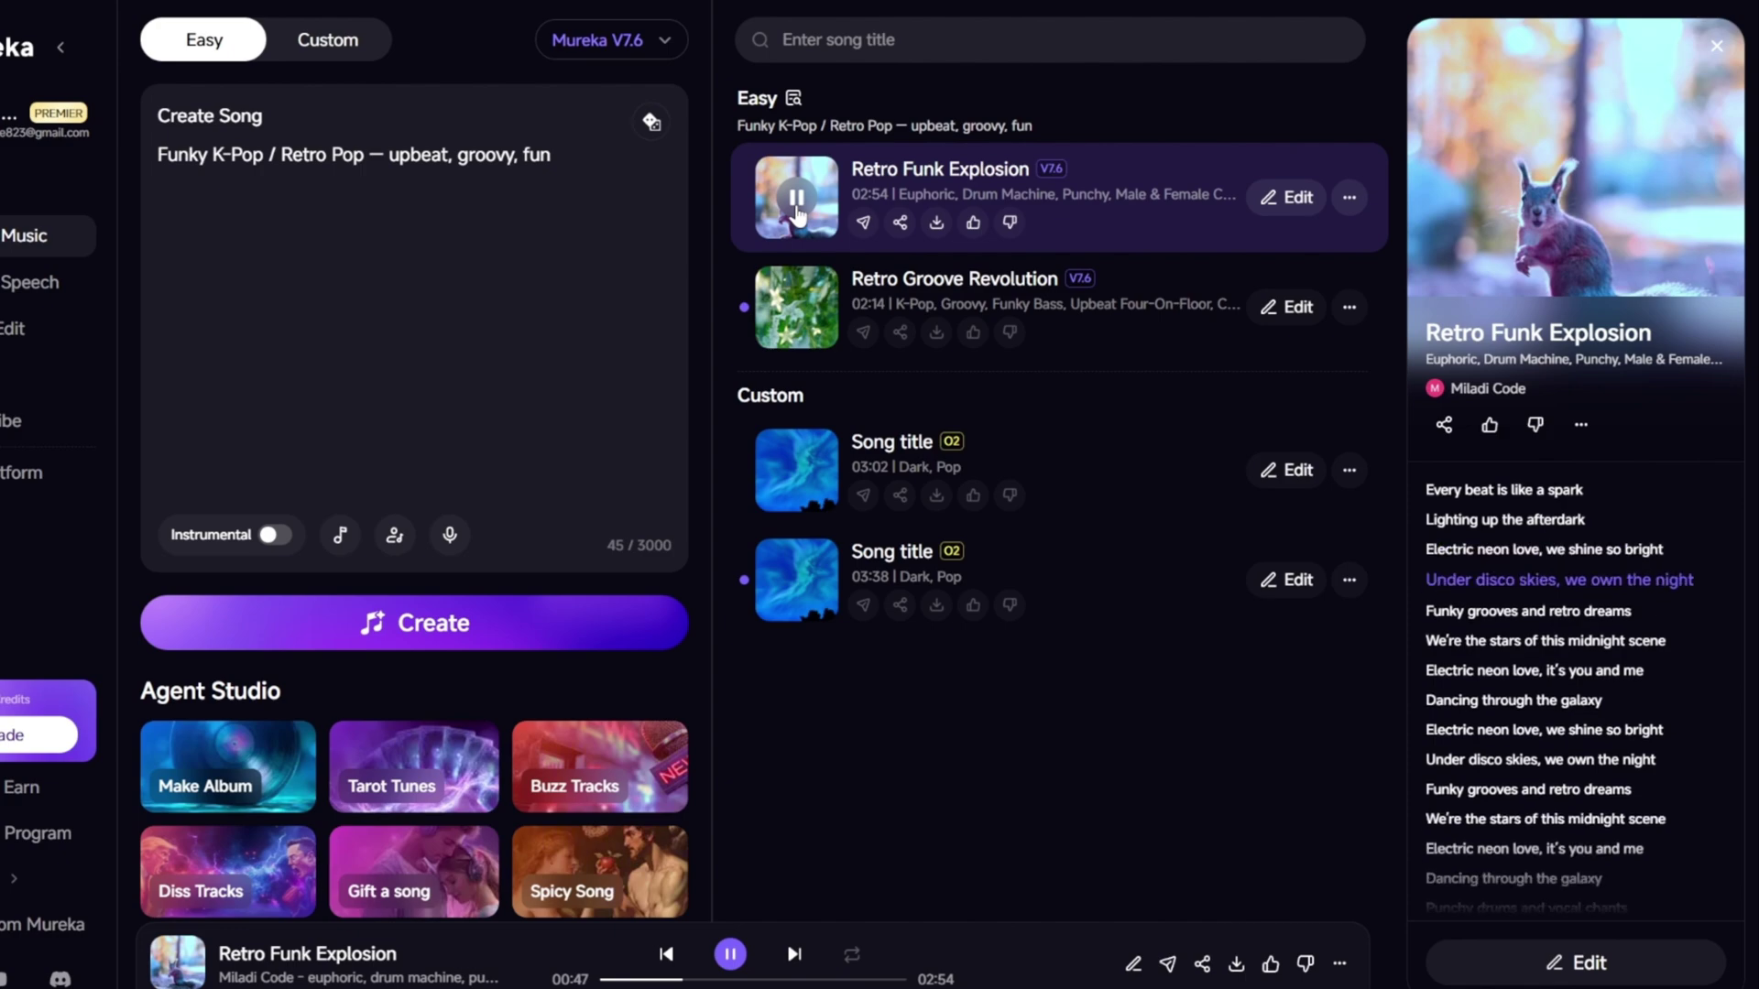
click(797, 206)
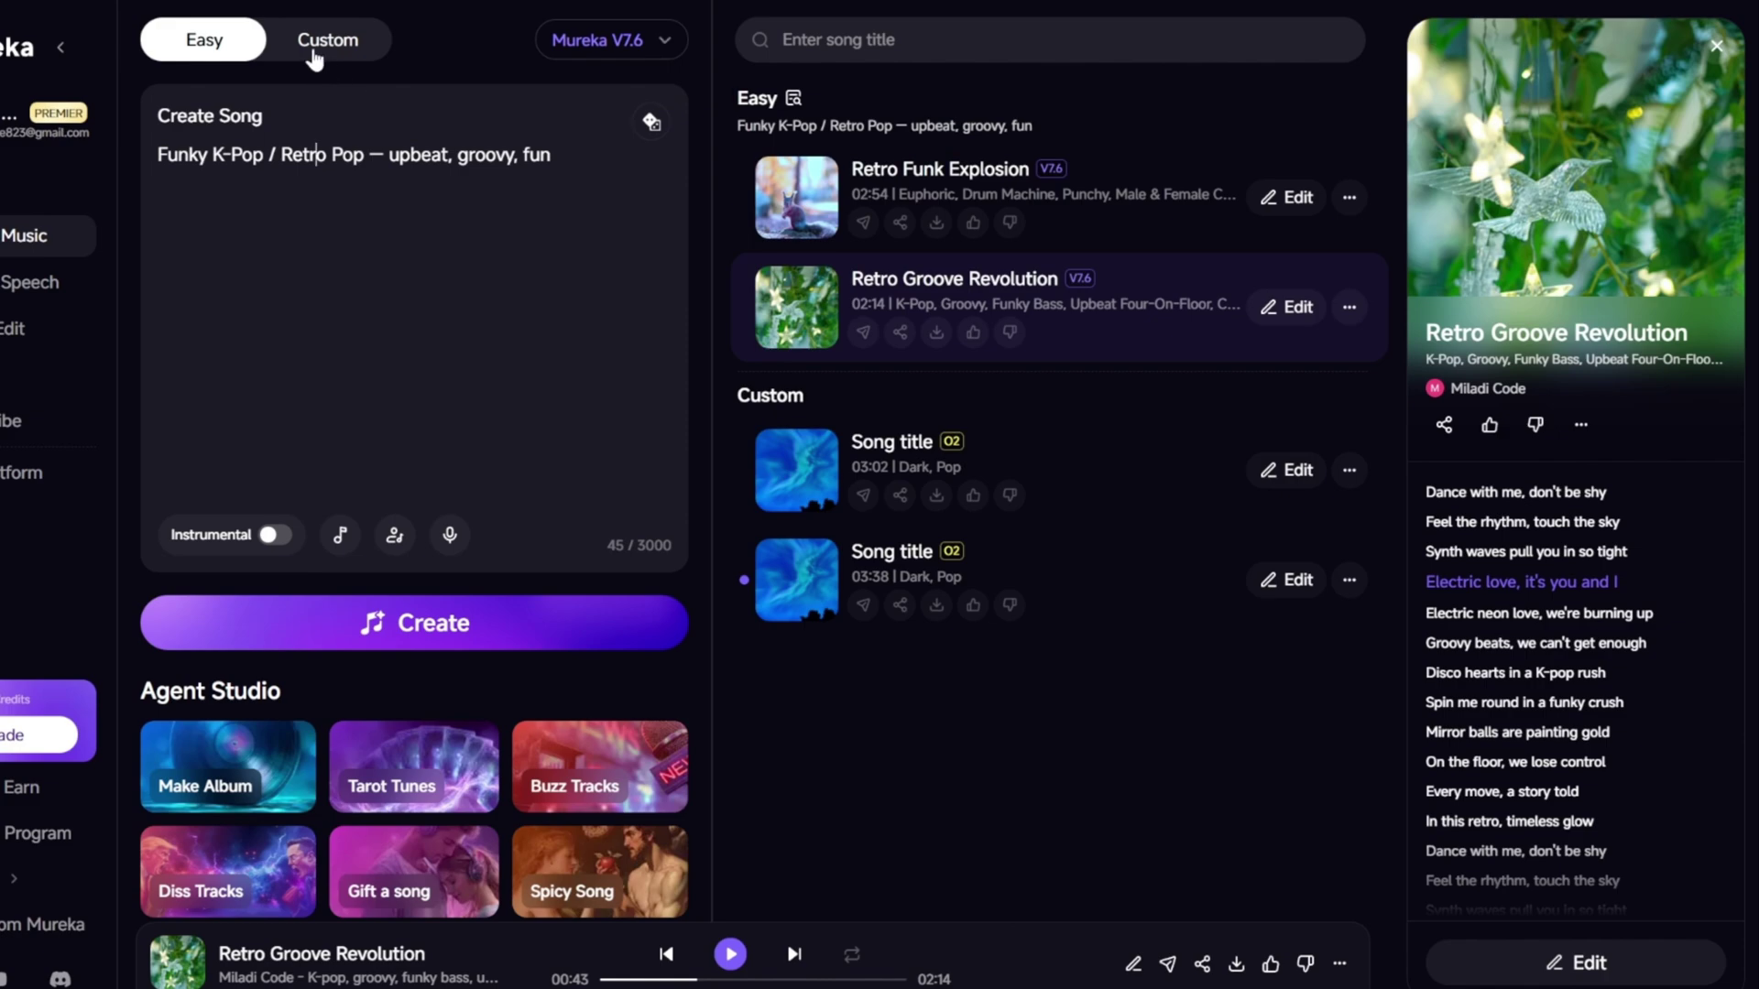
Switch to the Custom form and clear the existing lyrics and style
click(310, 51)
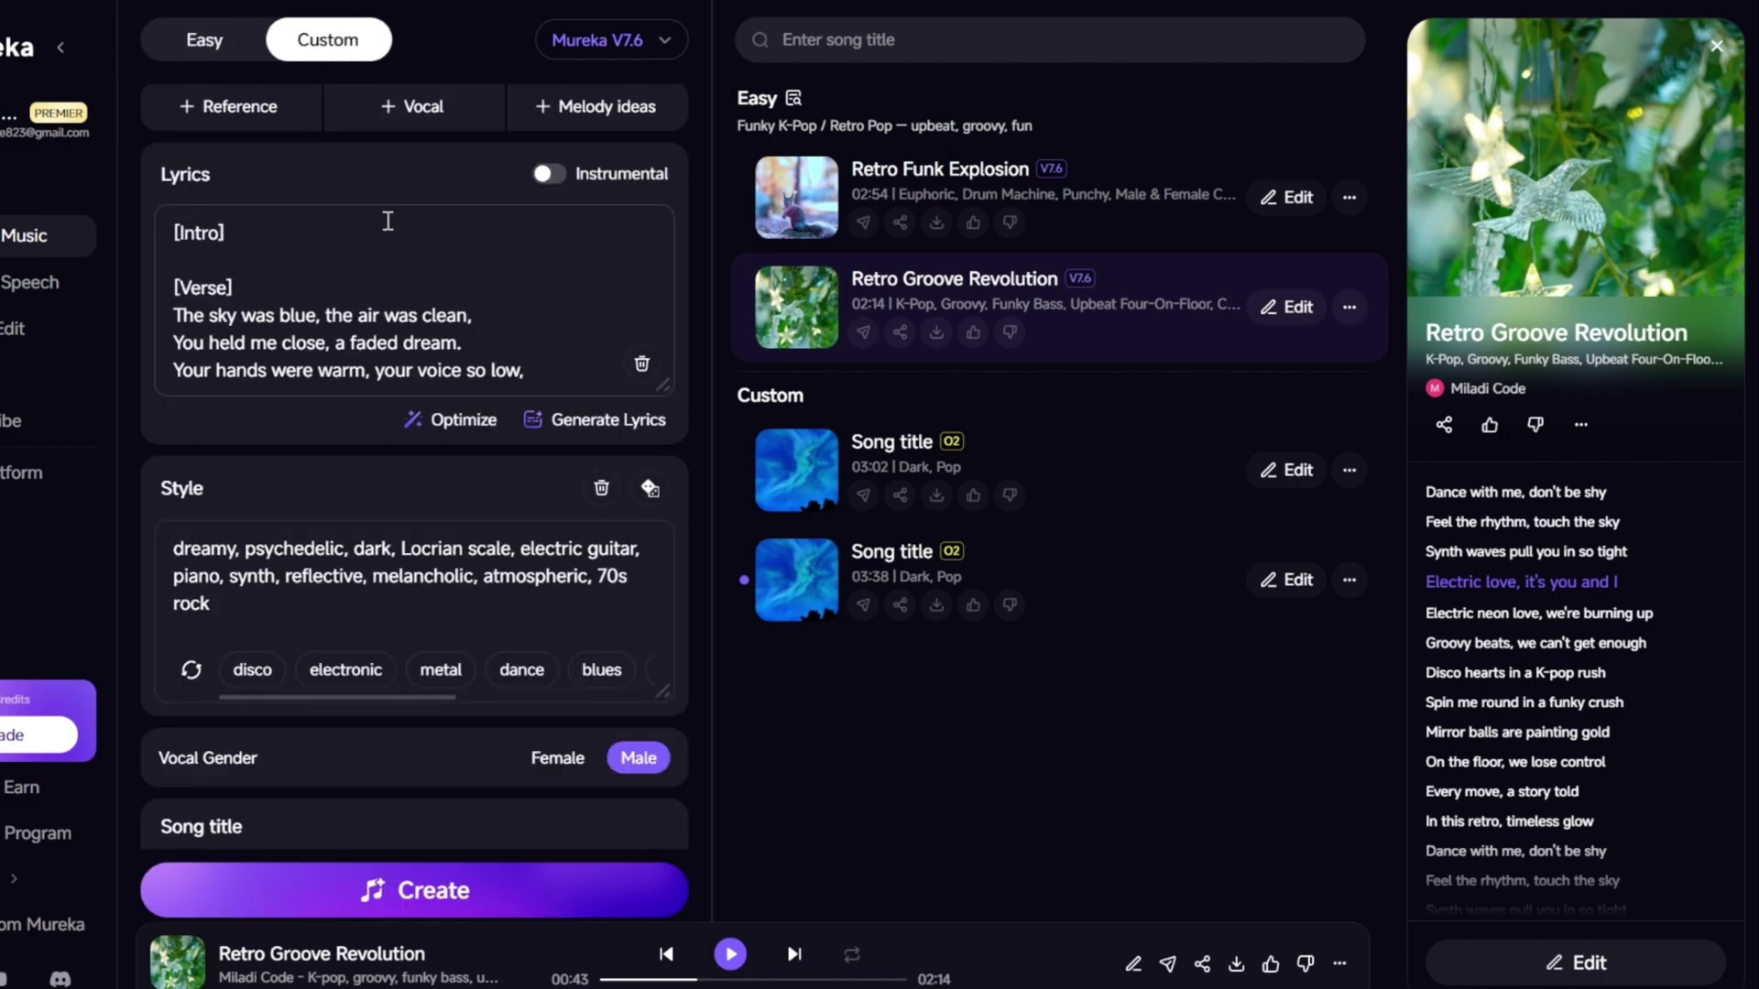
click(641, 365)
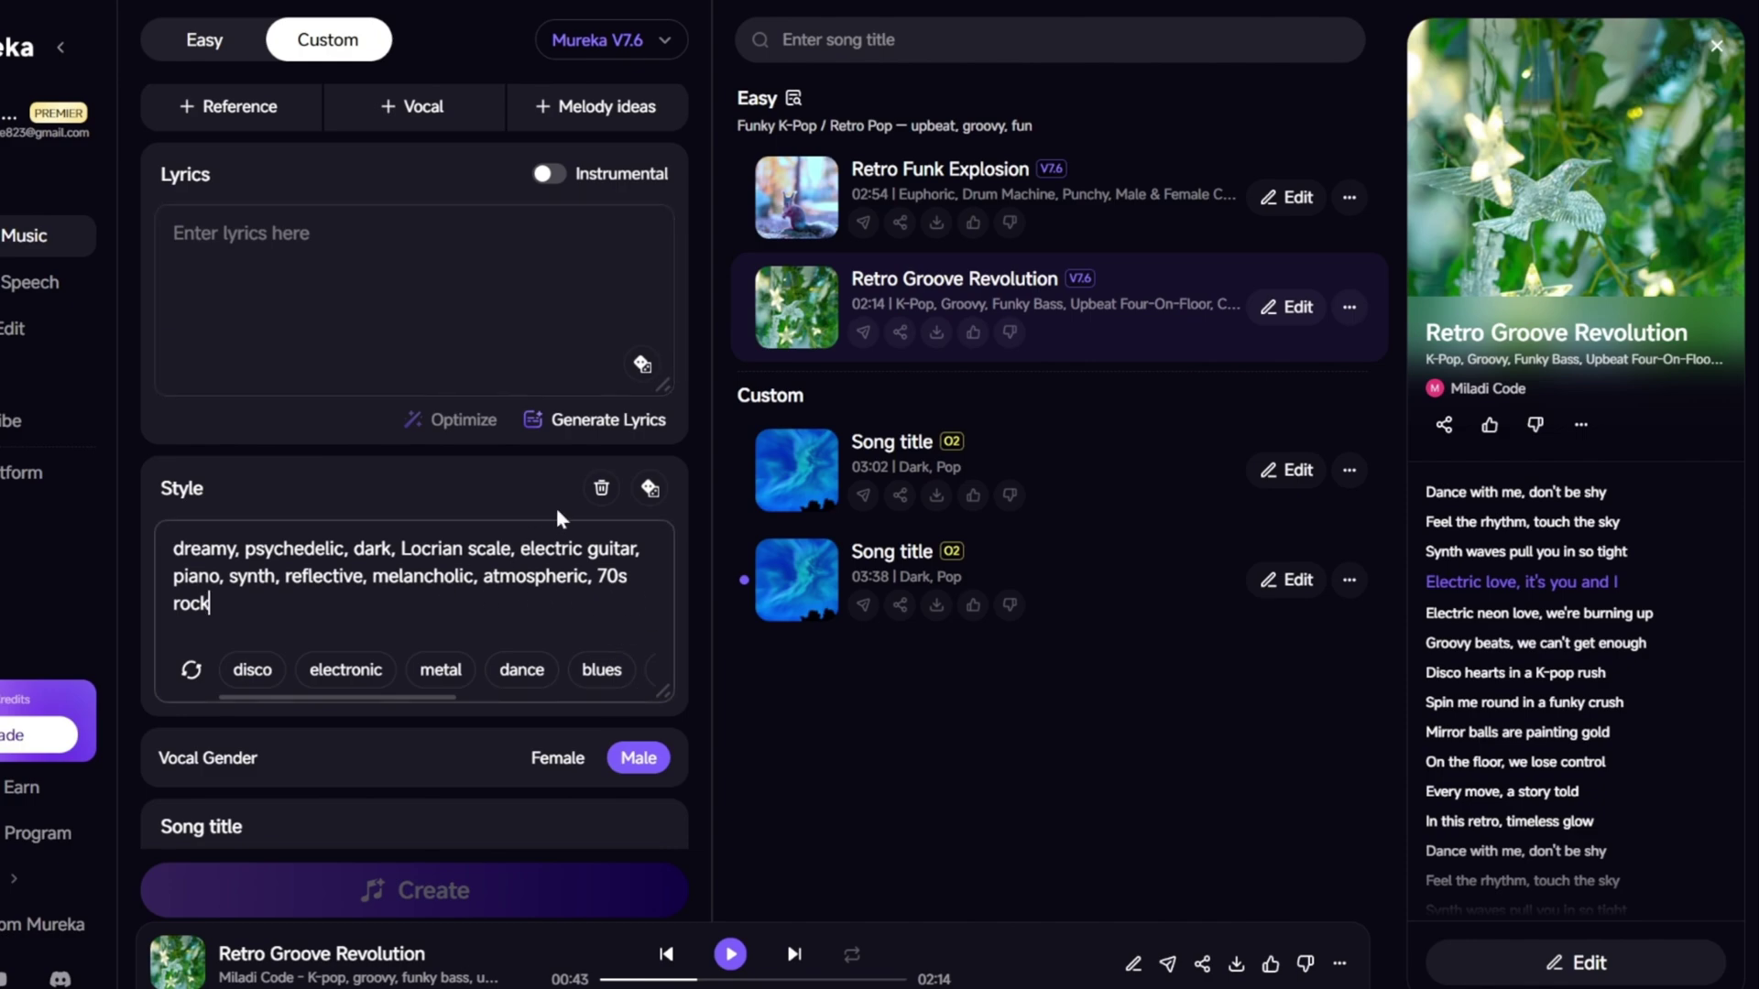
click(600, 489)
scroll(532, 662, down, 2)
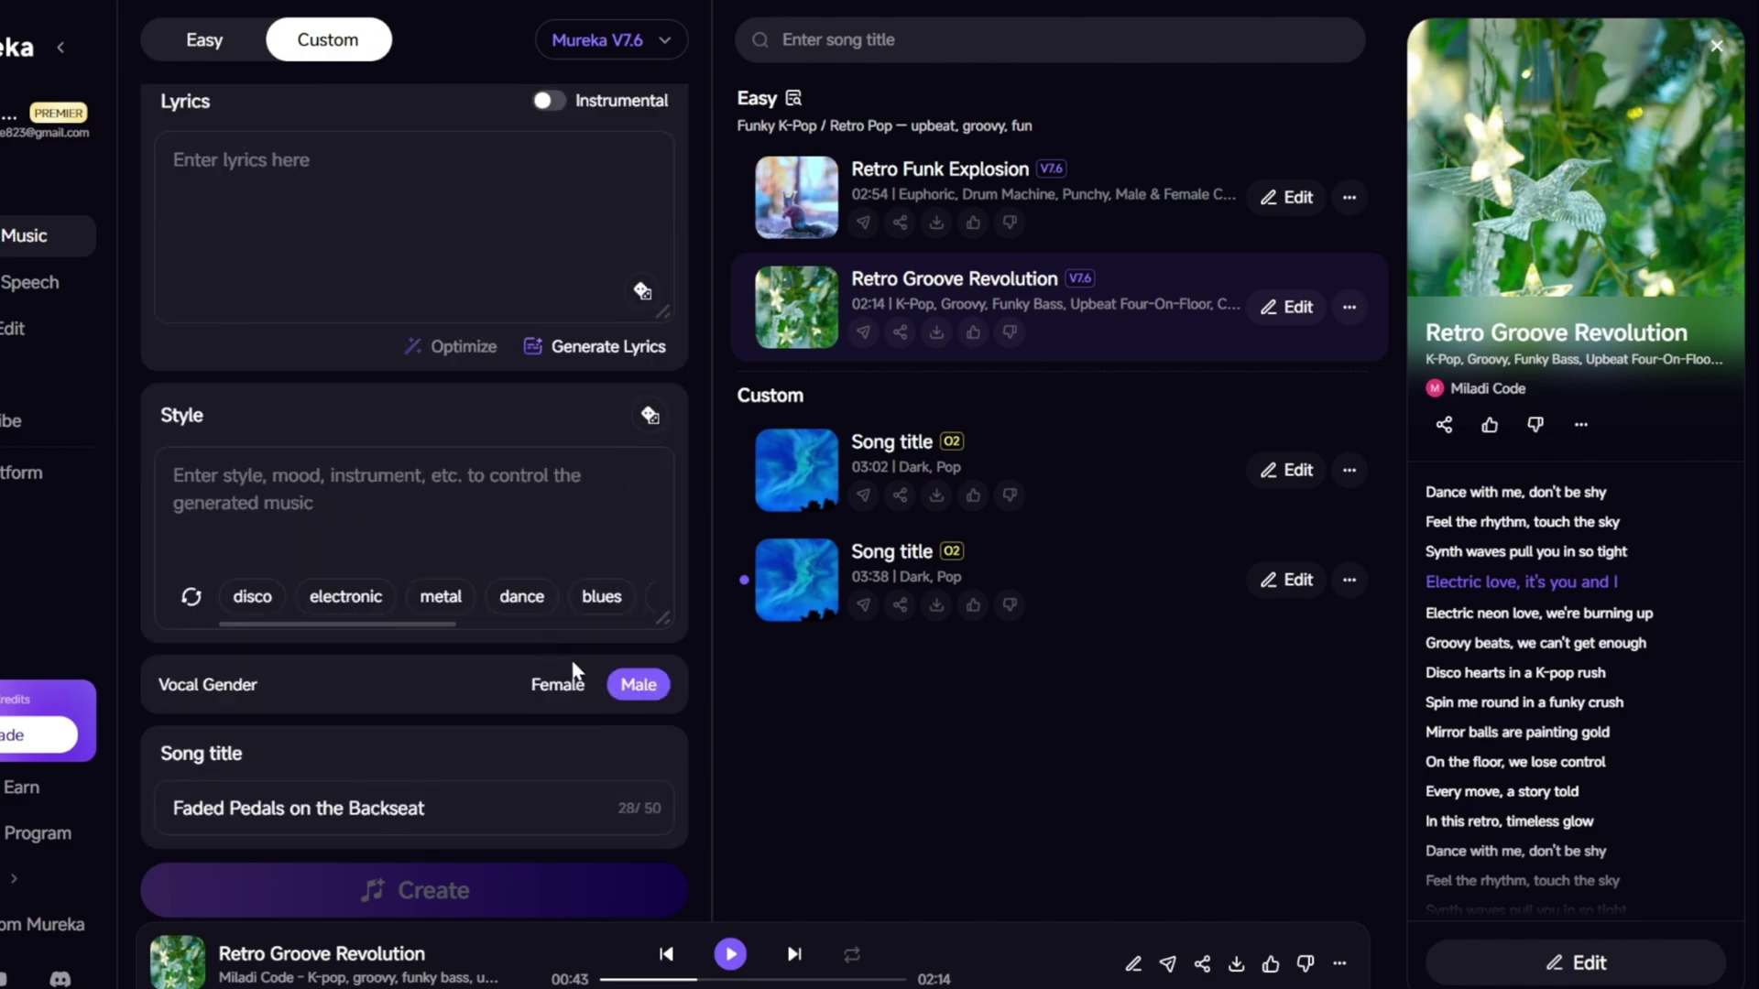
scroll(564, 661, up, 2)
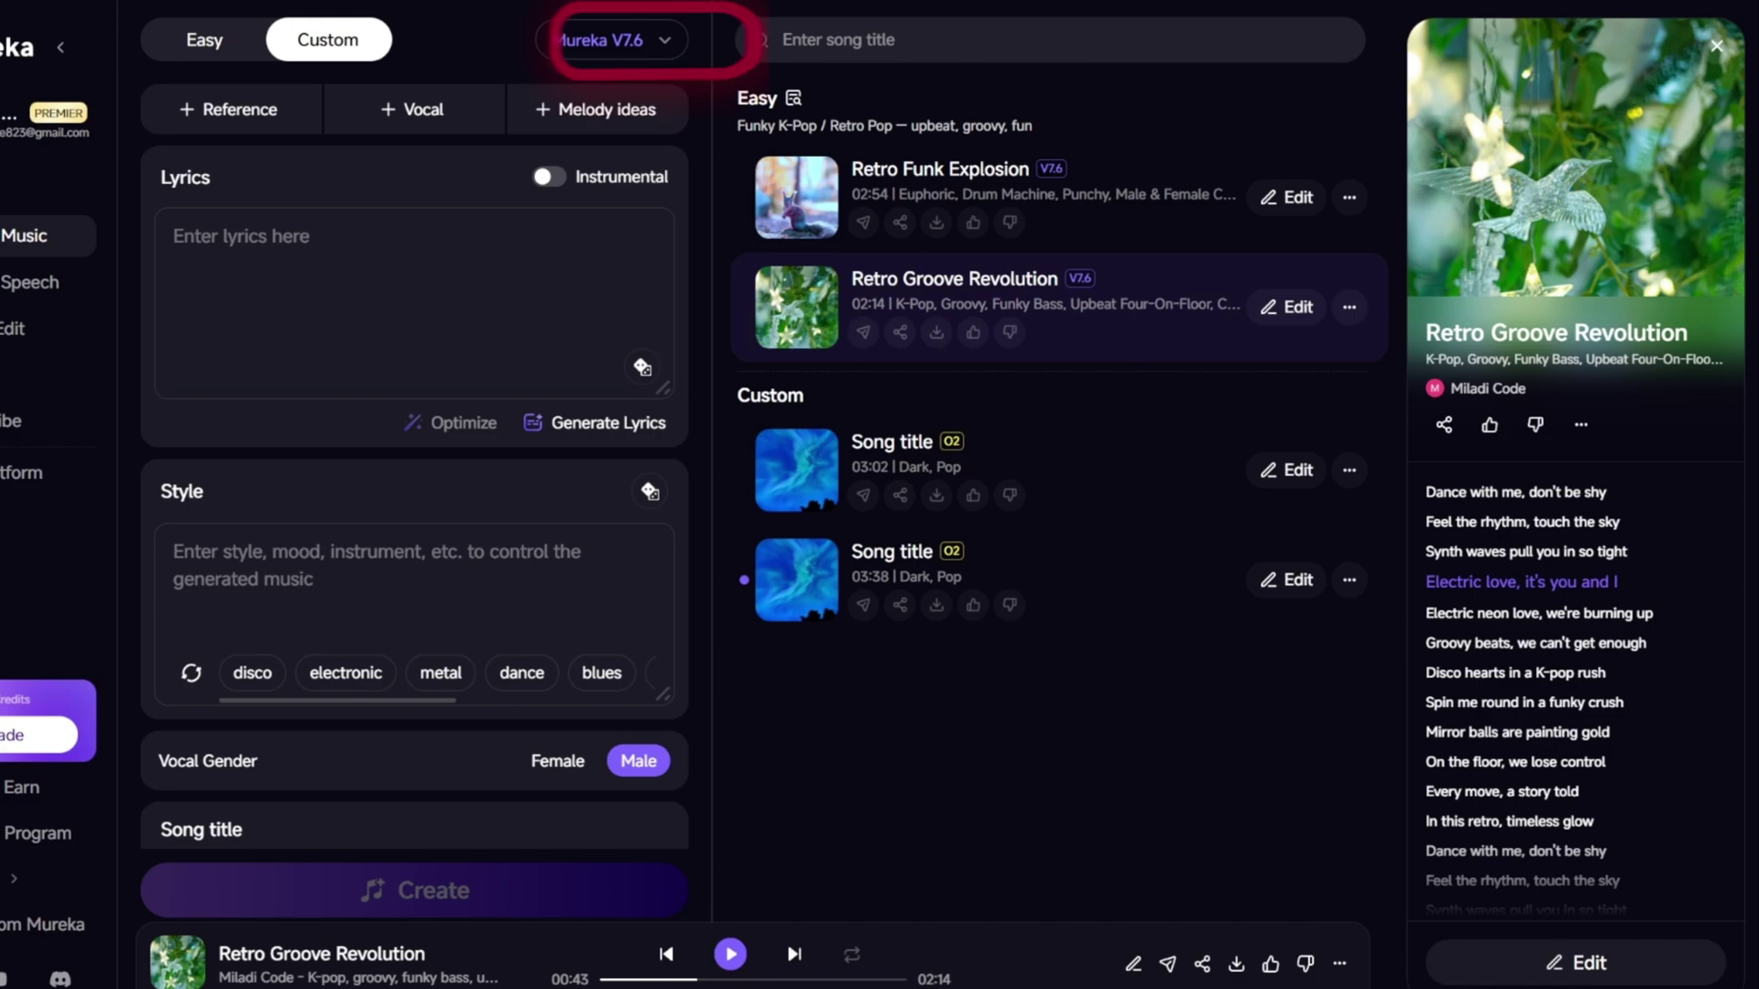
Enter cozy fall lyrics and an autumn lofi style with Female vocals, and create
click(371, 261)
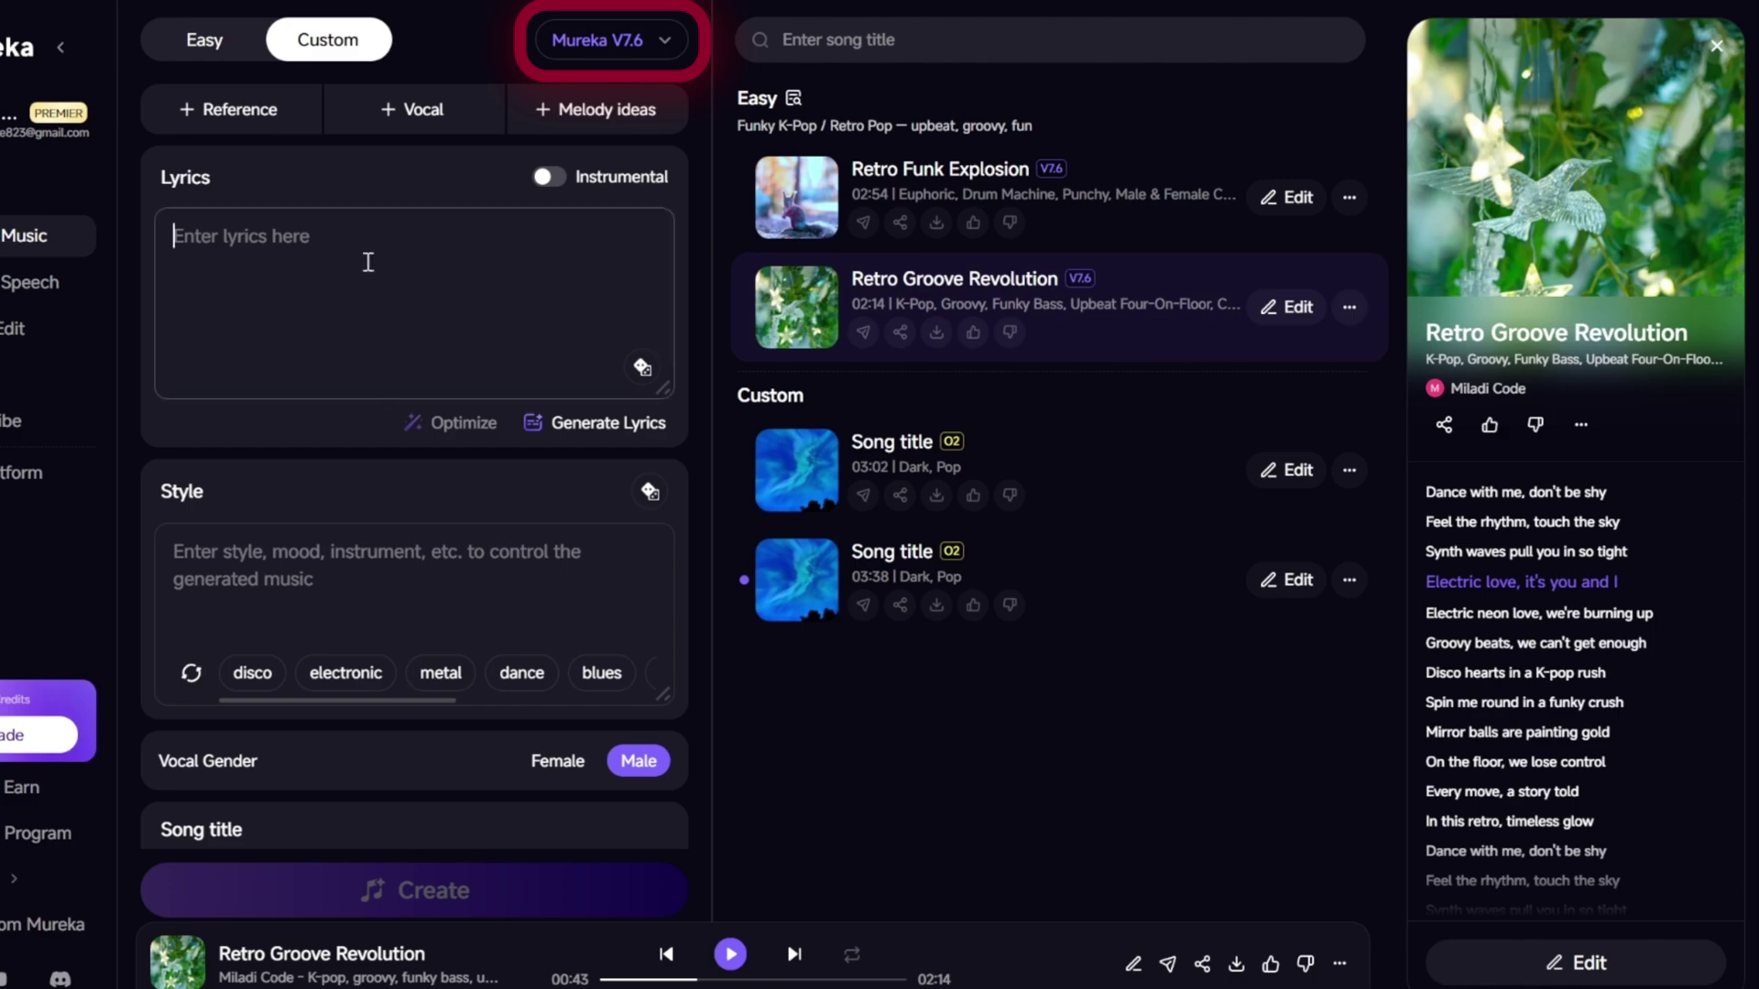
text(cozy fall mood, soft acoustic guitar, warm coffee-shop ambiance, crunchy leaves feeling)
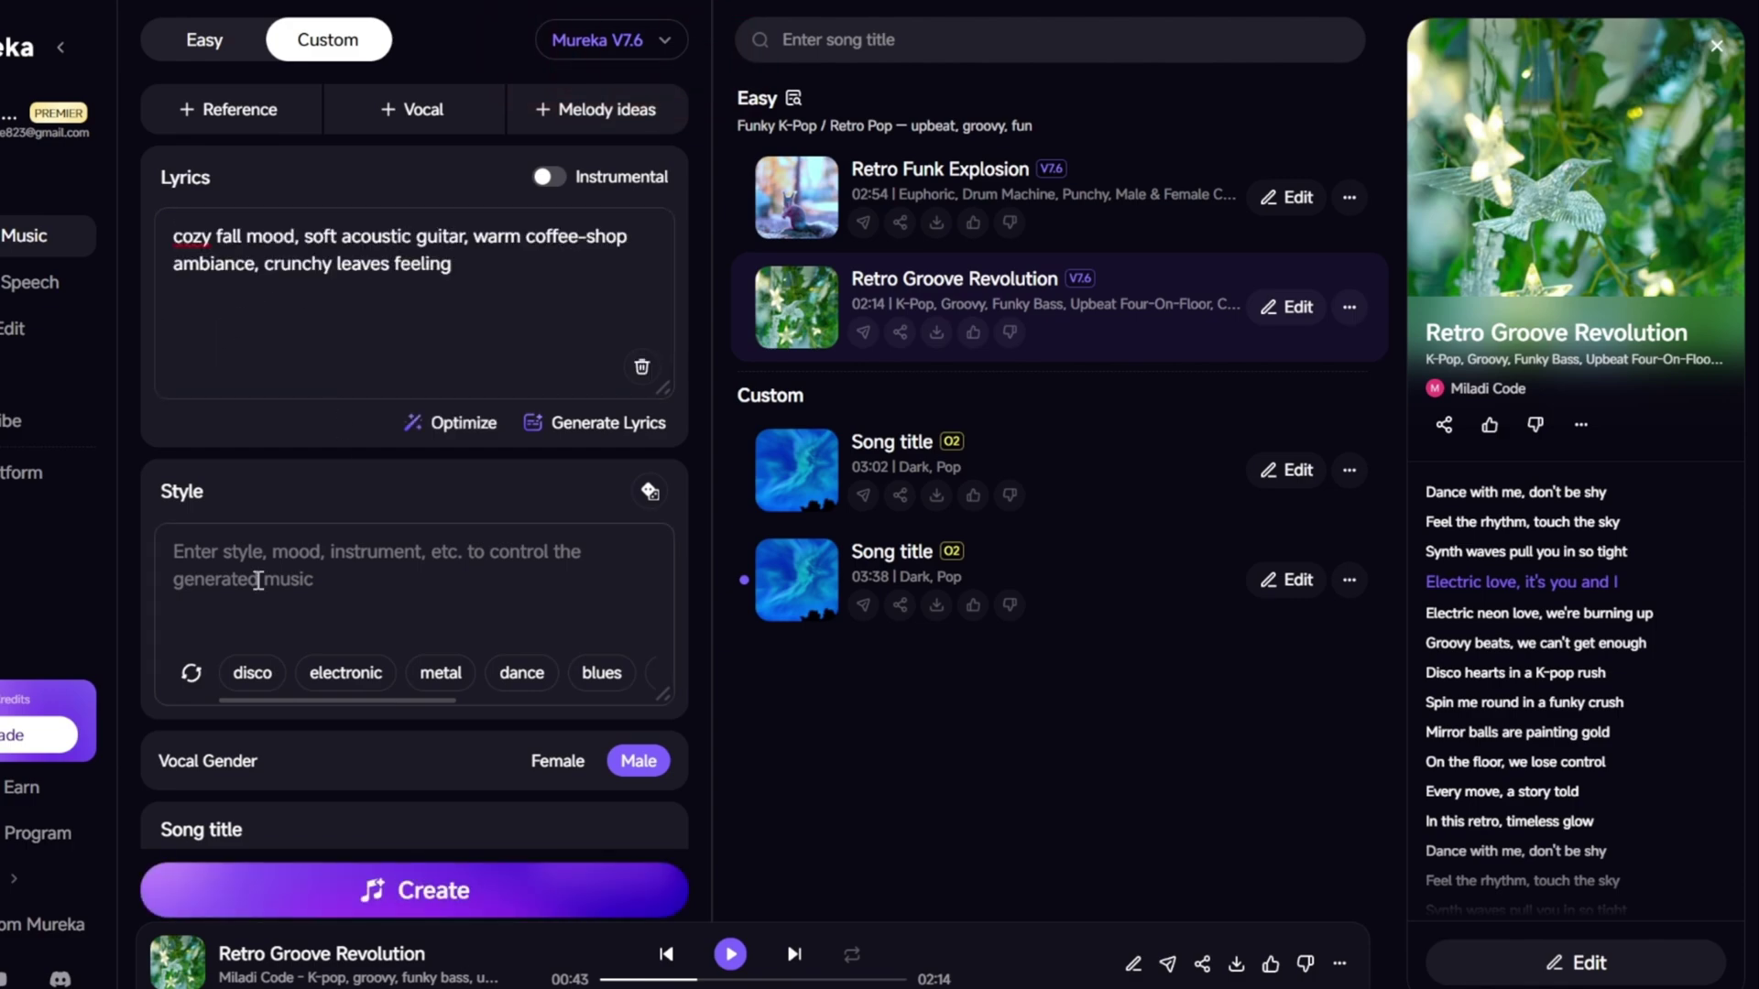
click(260, 577)
text(autumn lofi, mellow acoustic textures, warm piano, relaxed beat)
scroll(378, 644, down, 1)
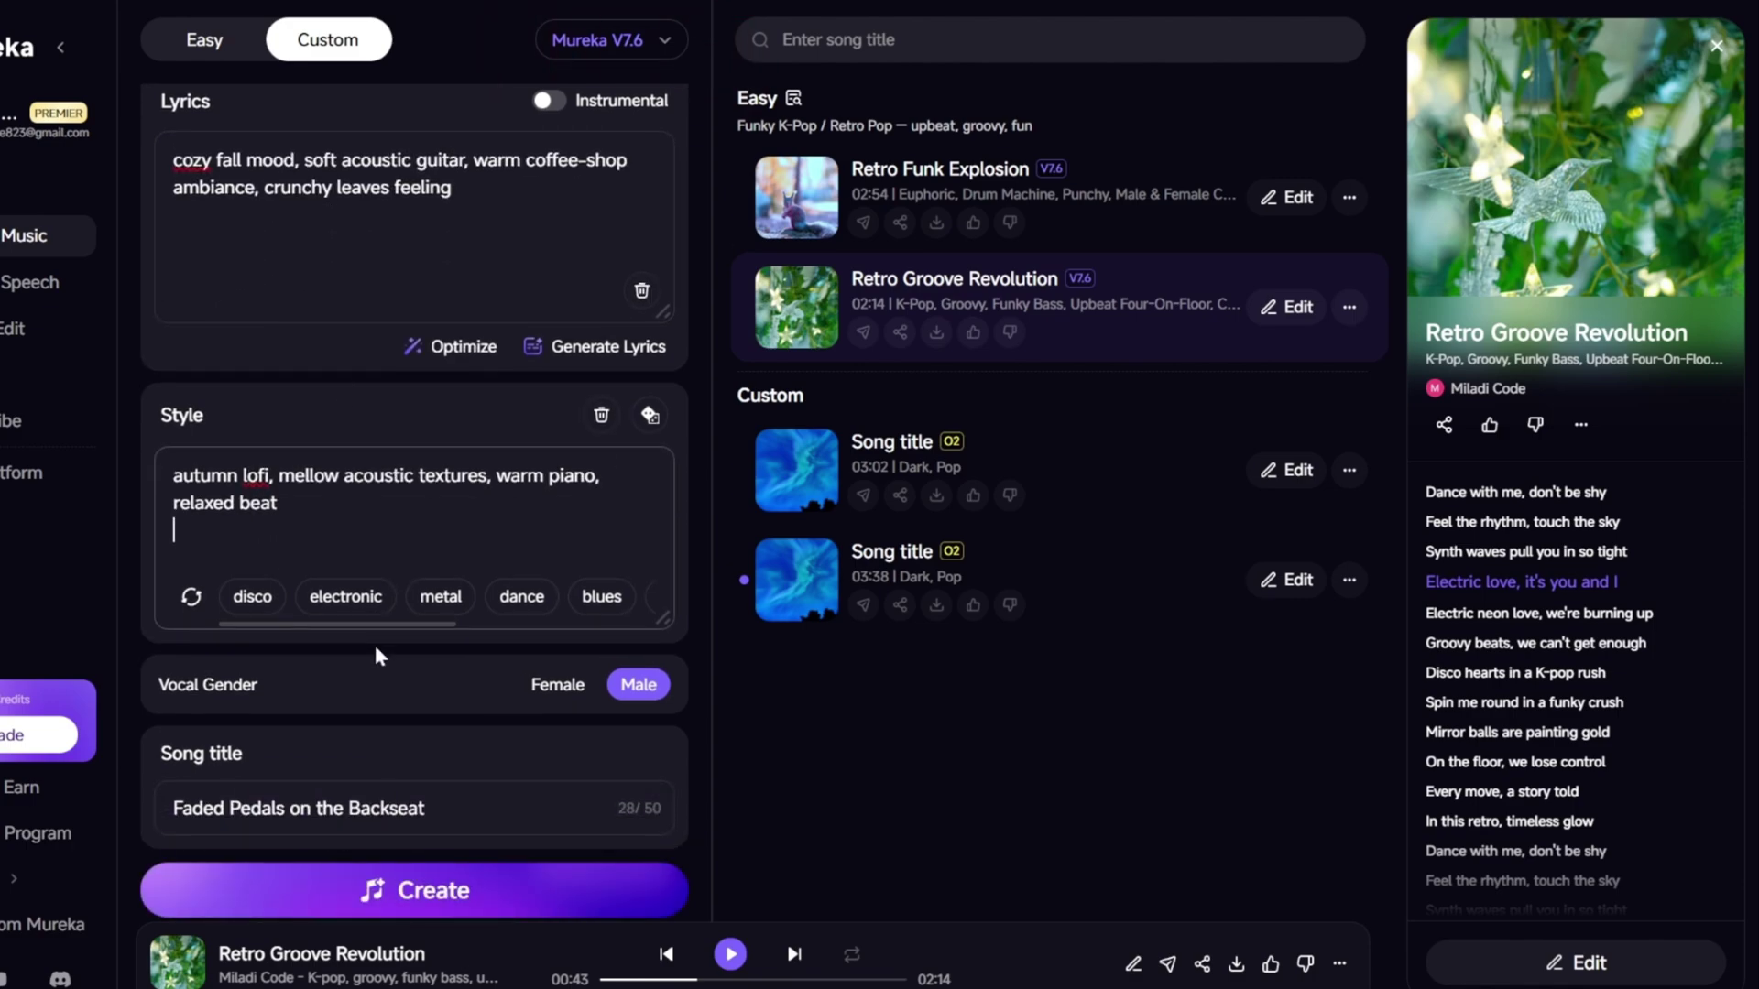
click(558, 684)
click(578, 891)
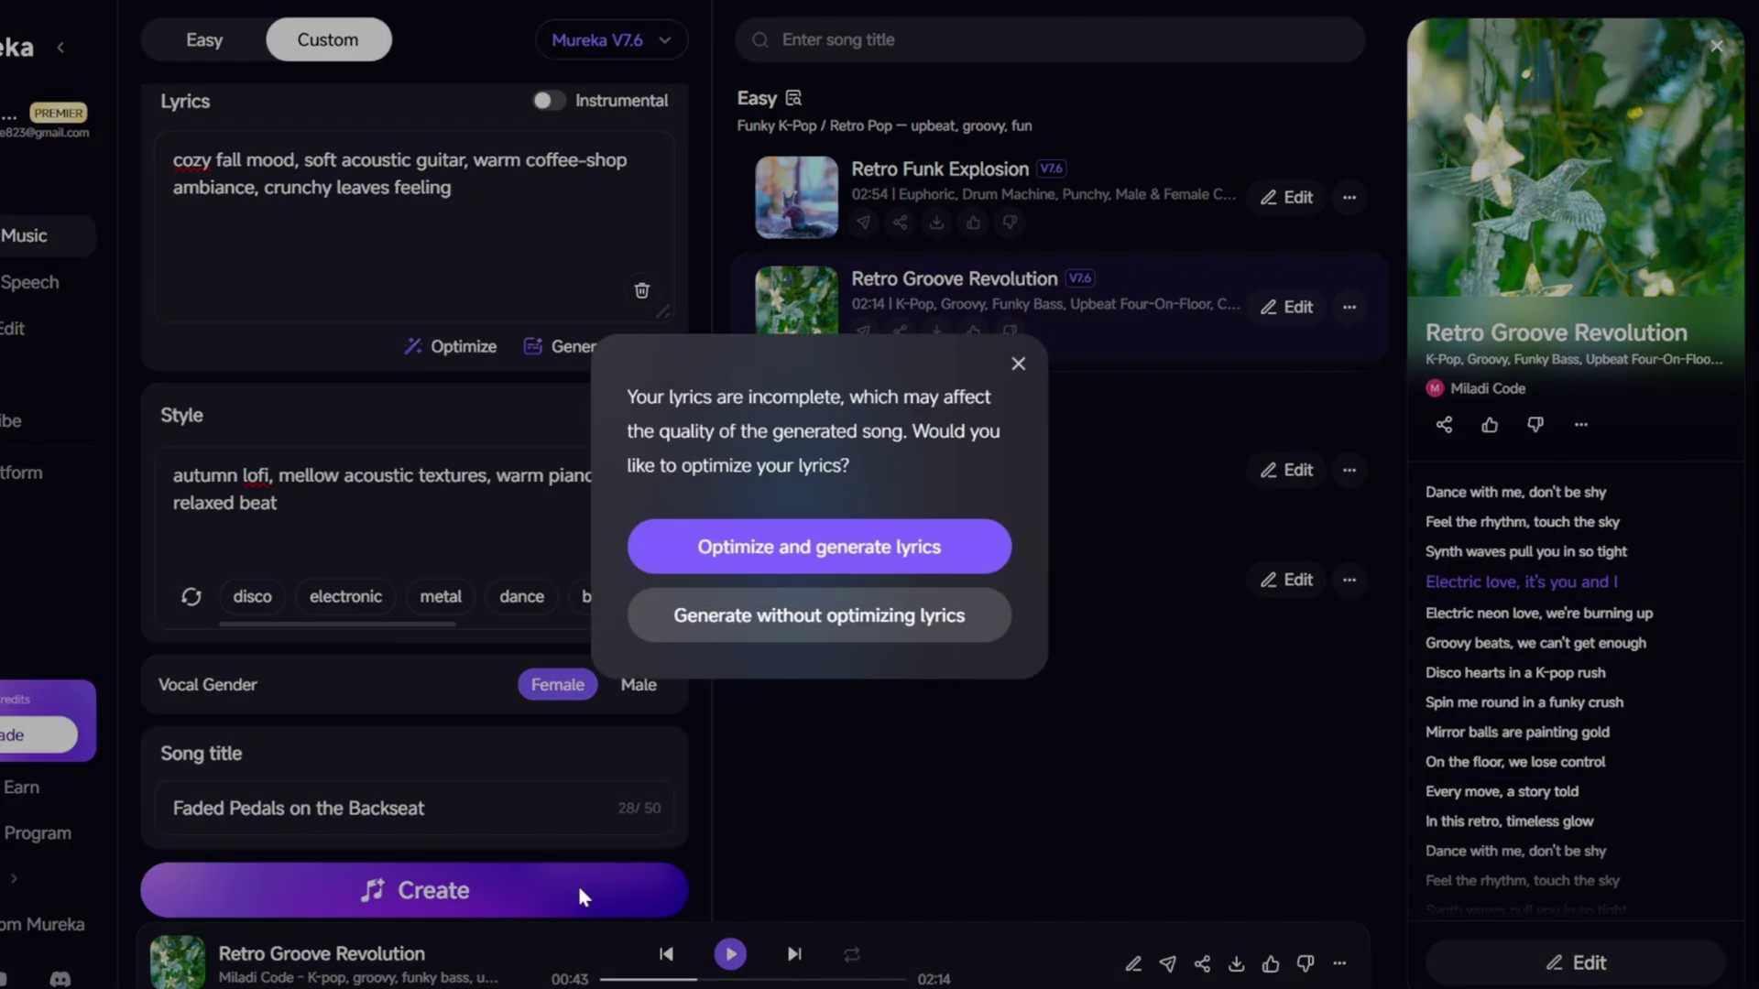
Replace the mood text with full generated lyrics and create two new V7.6 songs
click(831, 564)
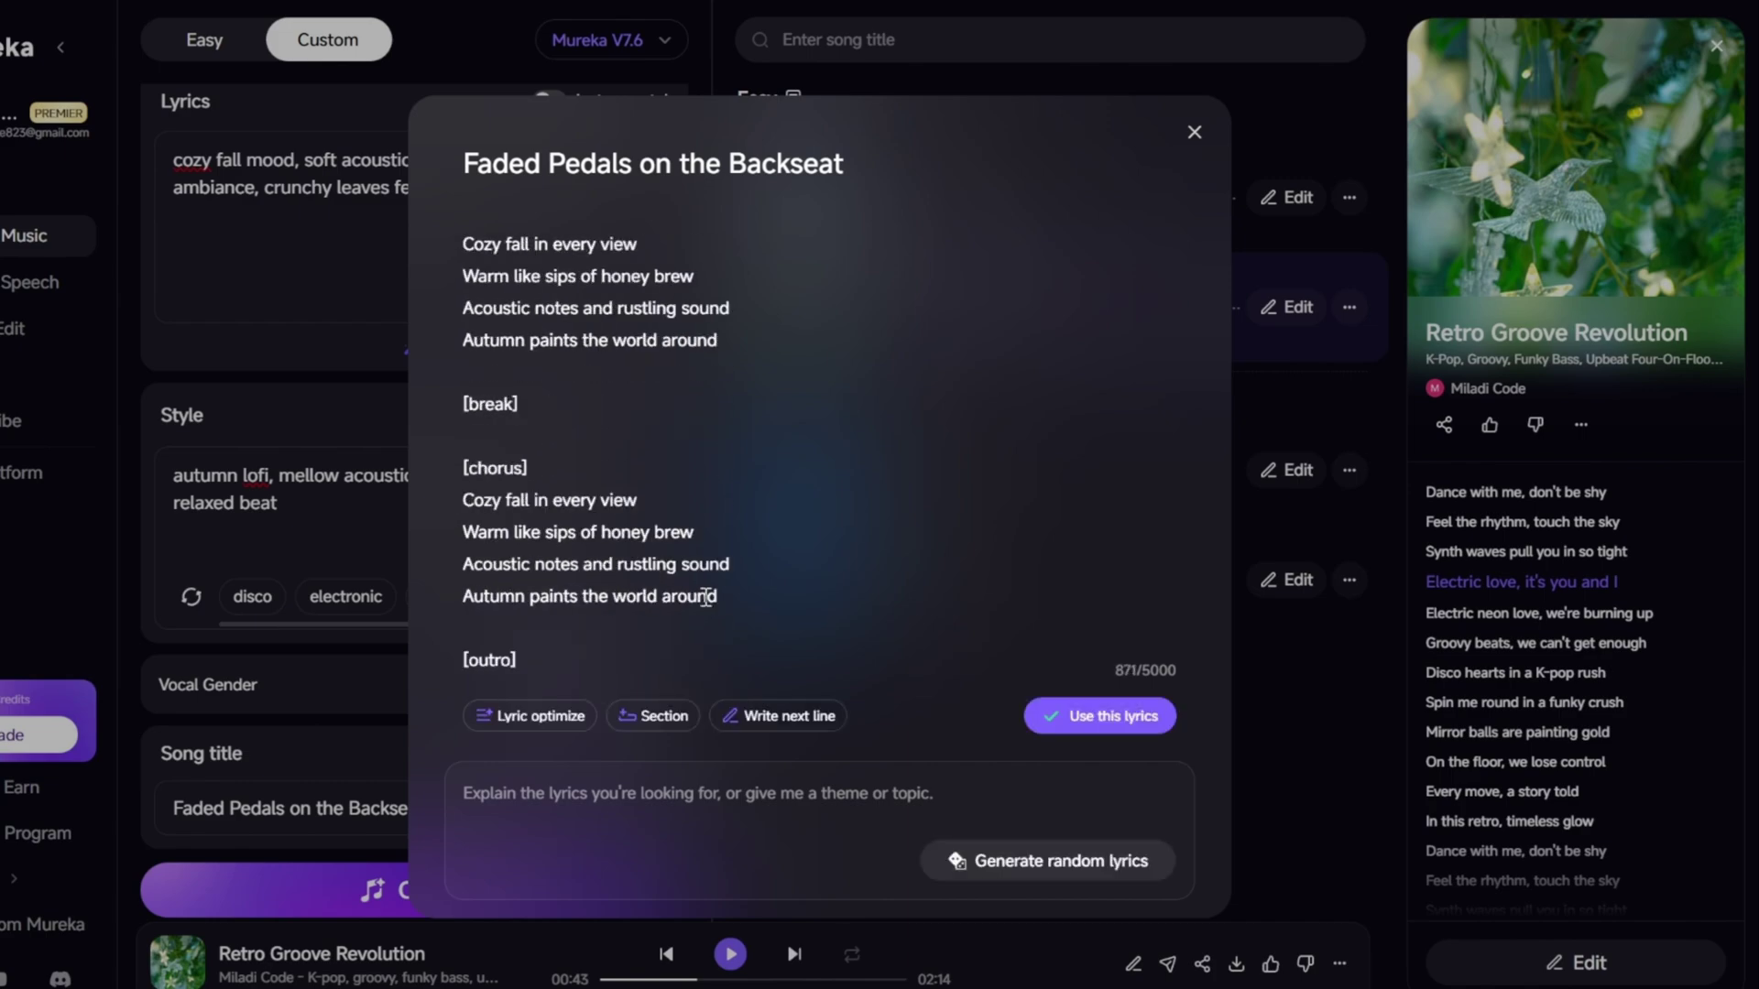
click(1071, 722)
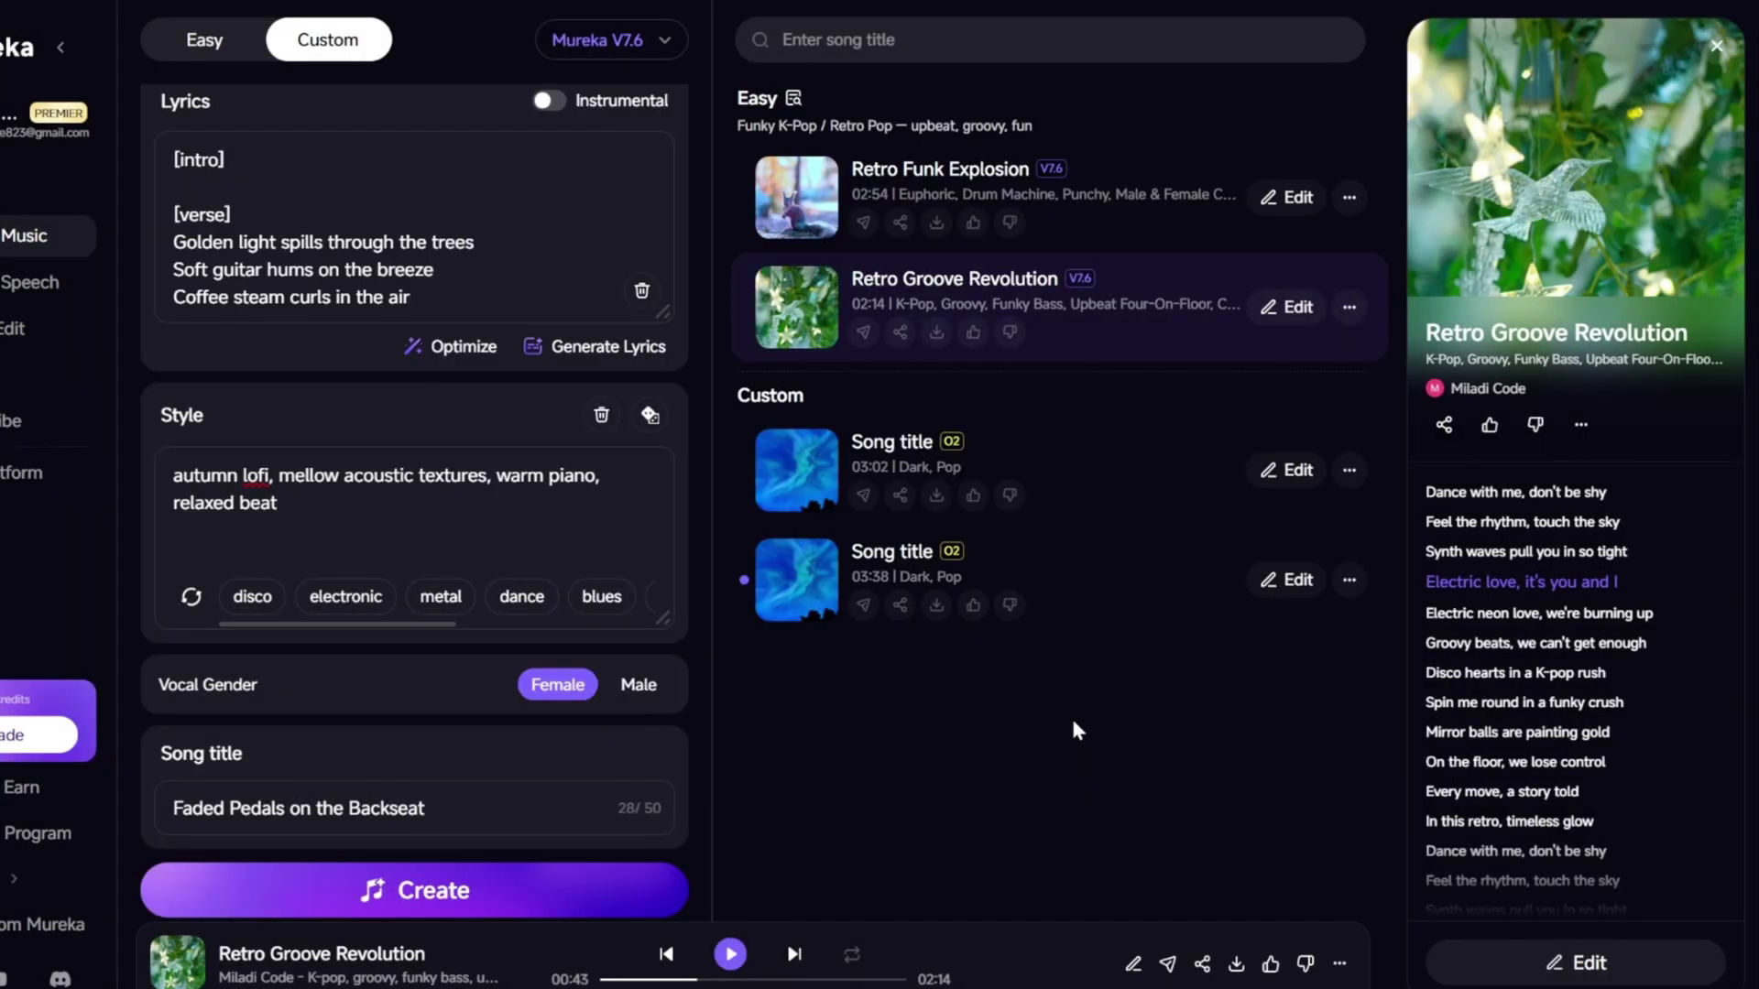
click(569, 880)
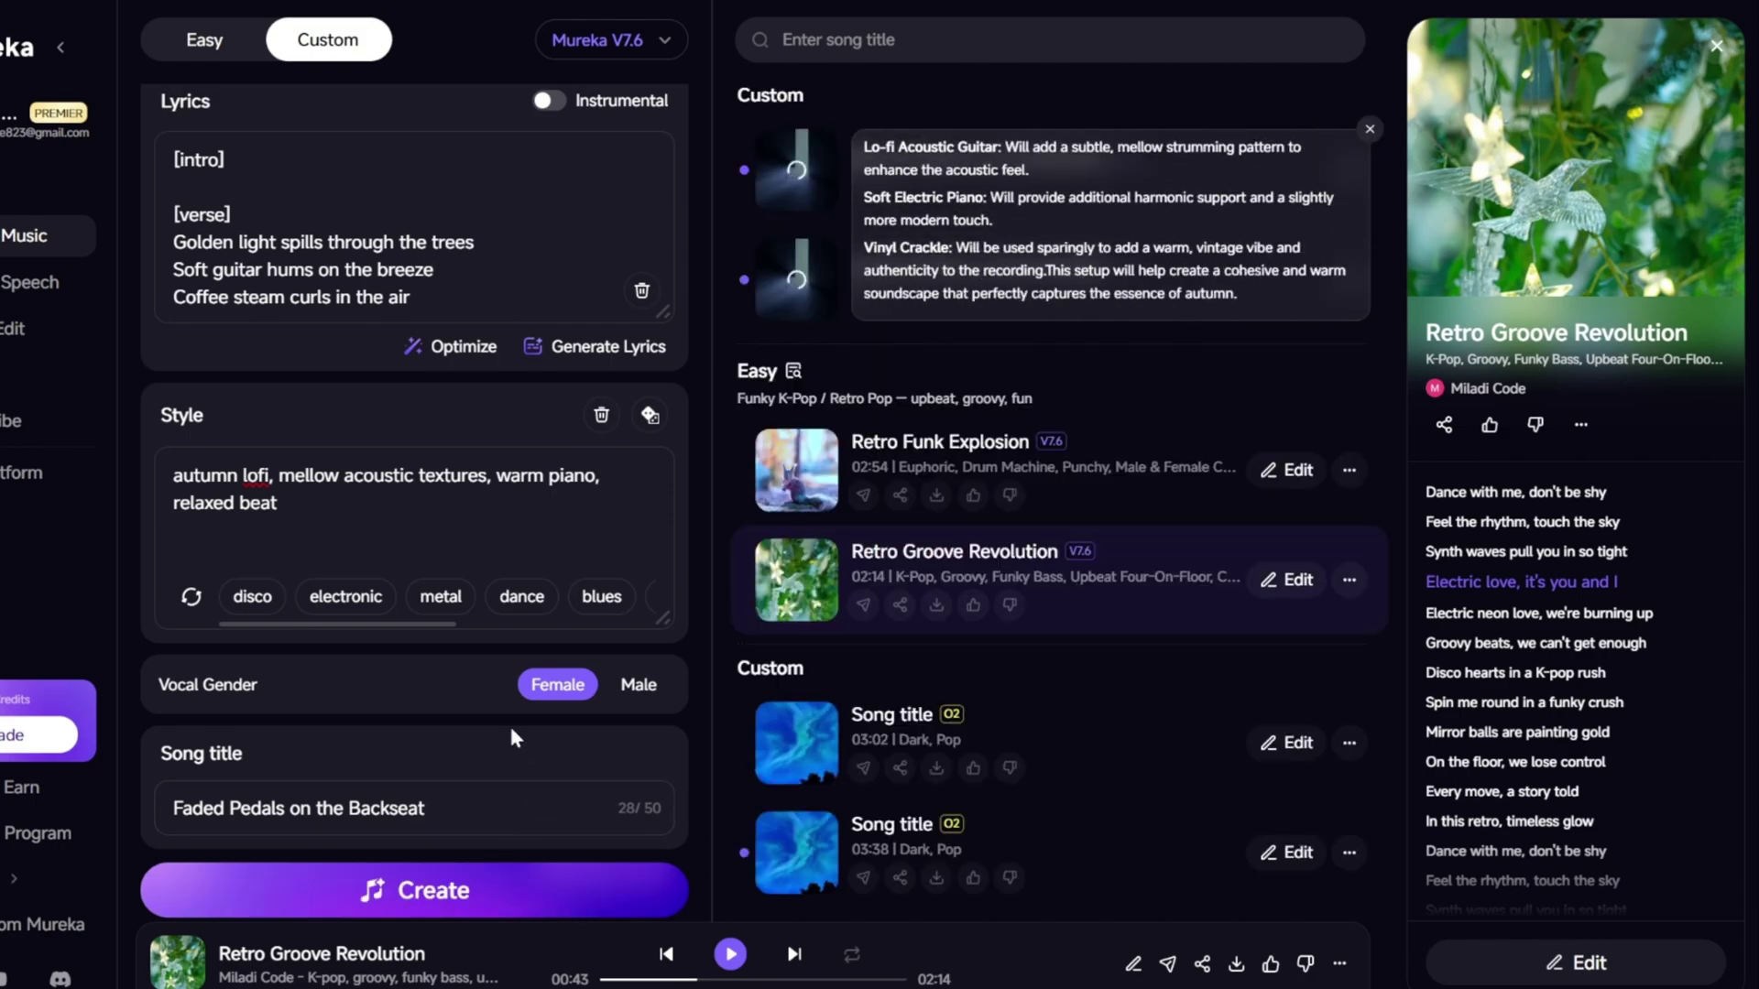
scroll(538, 275, up, 1)
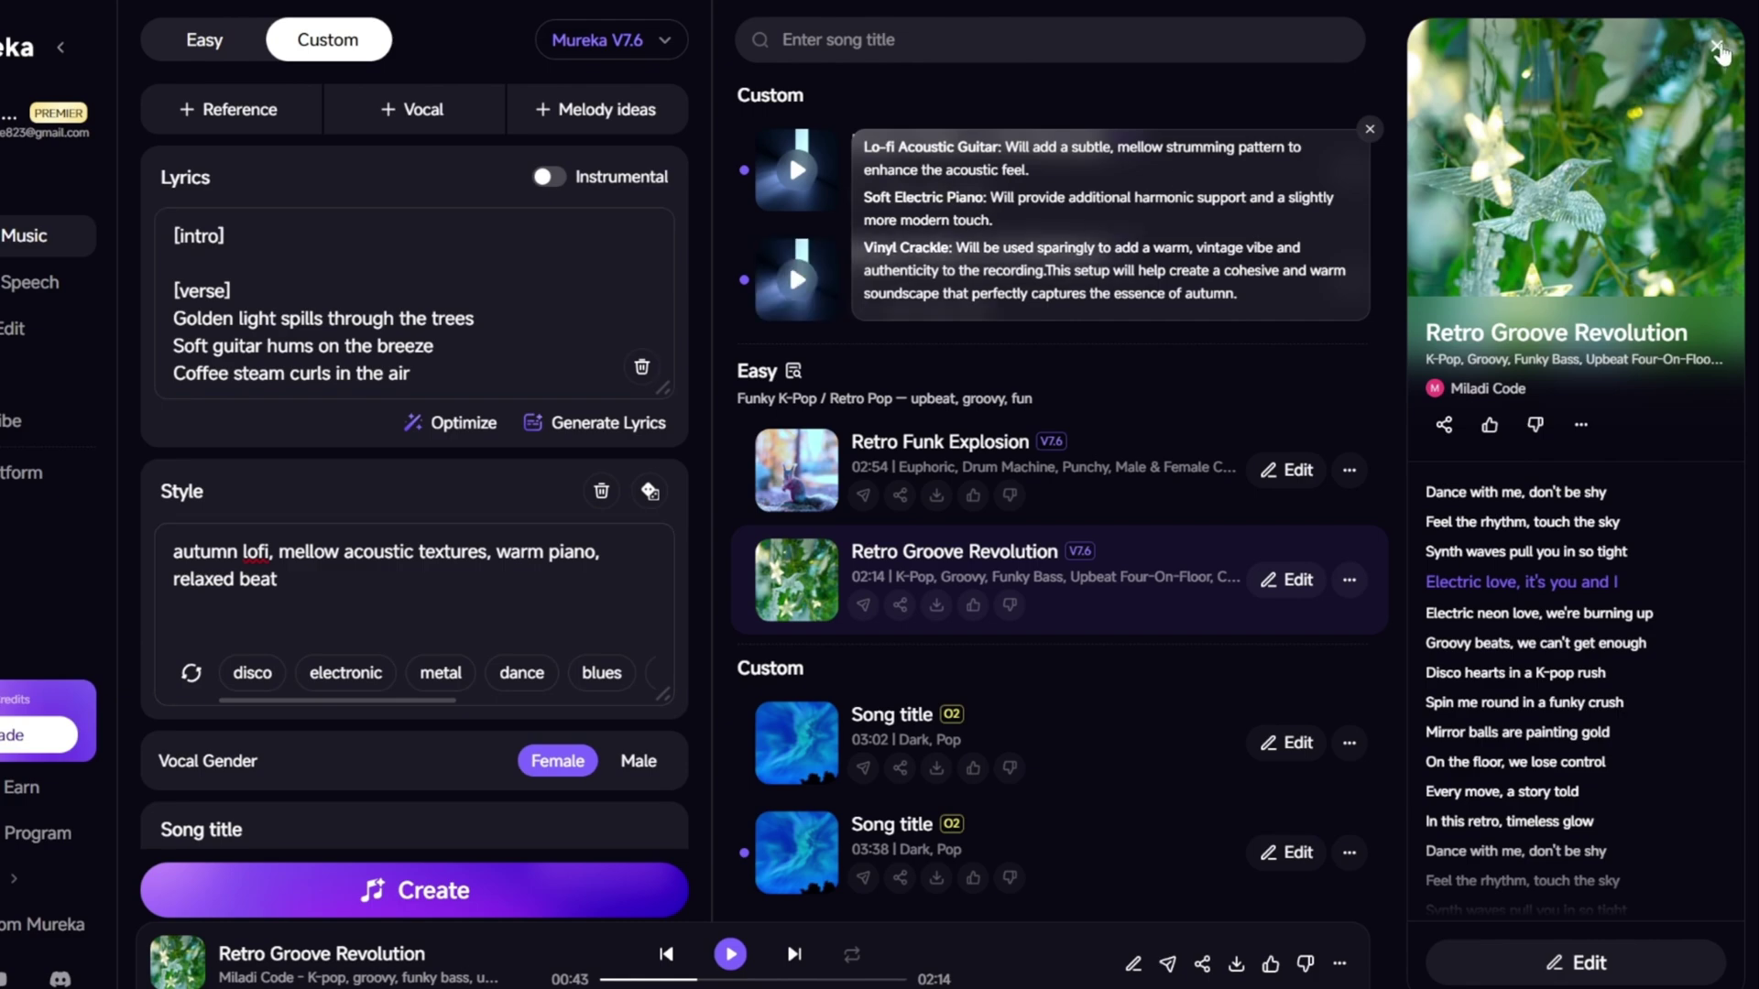
Close the Retro Groove Revolution details, then play and pause the first Faded Pedals track
click(1719, 53)
click(796, 170)
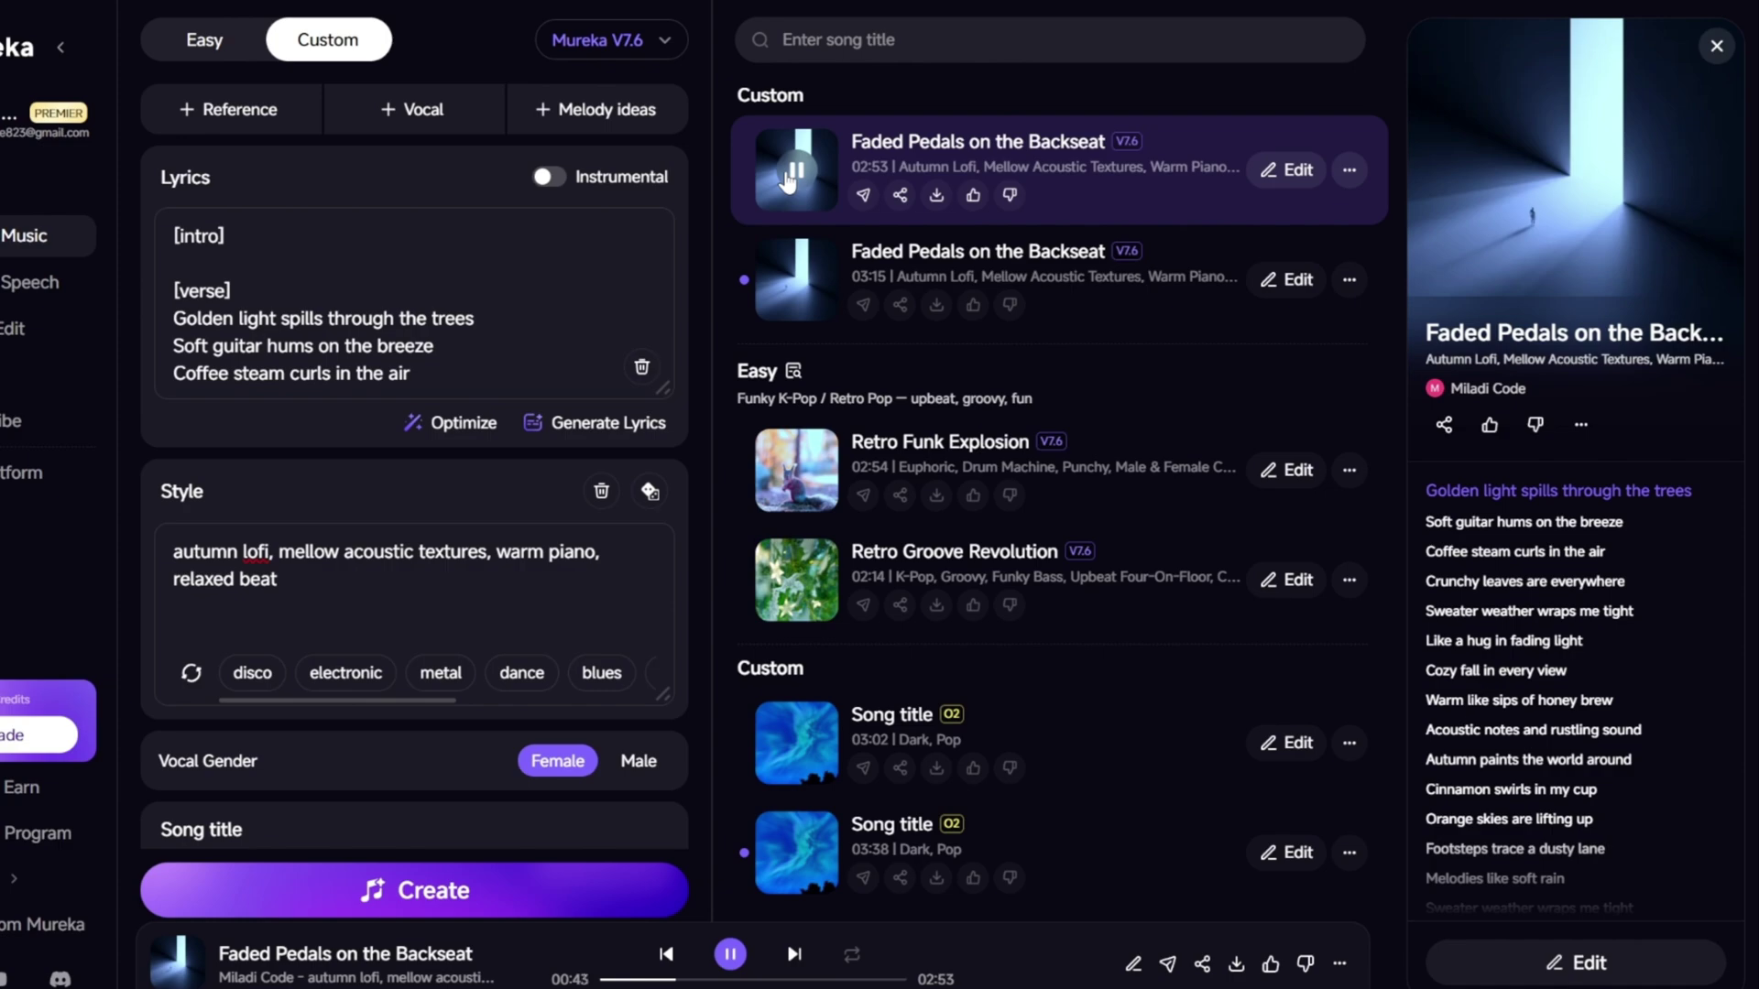
click(794, 172)
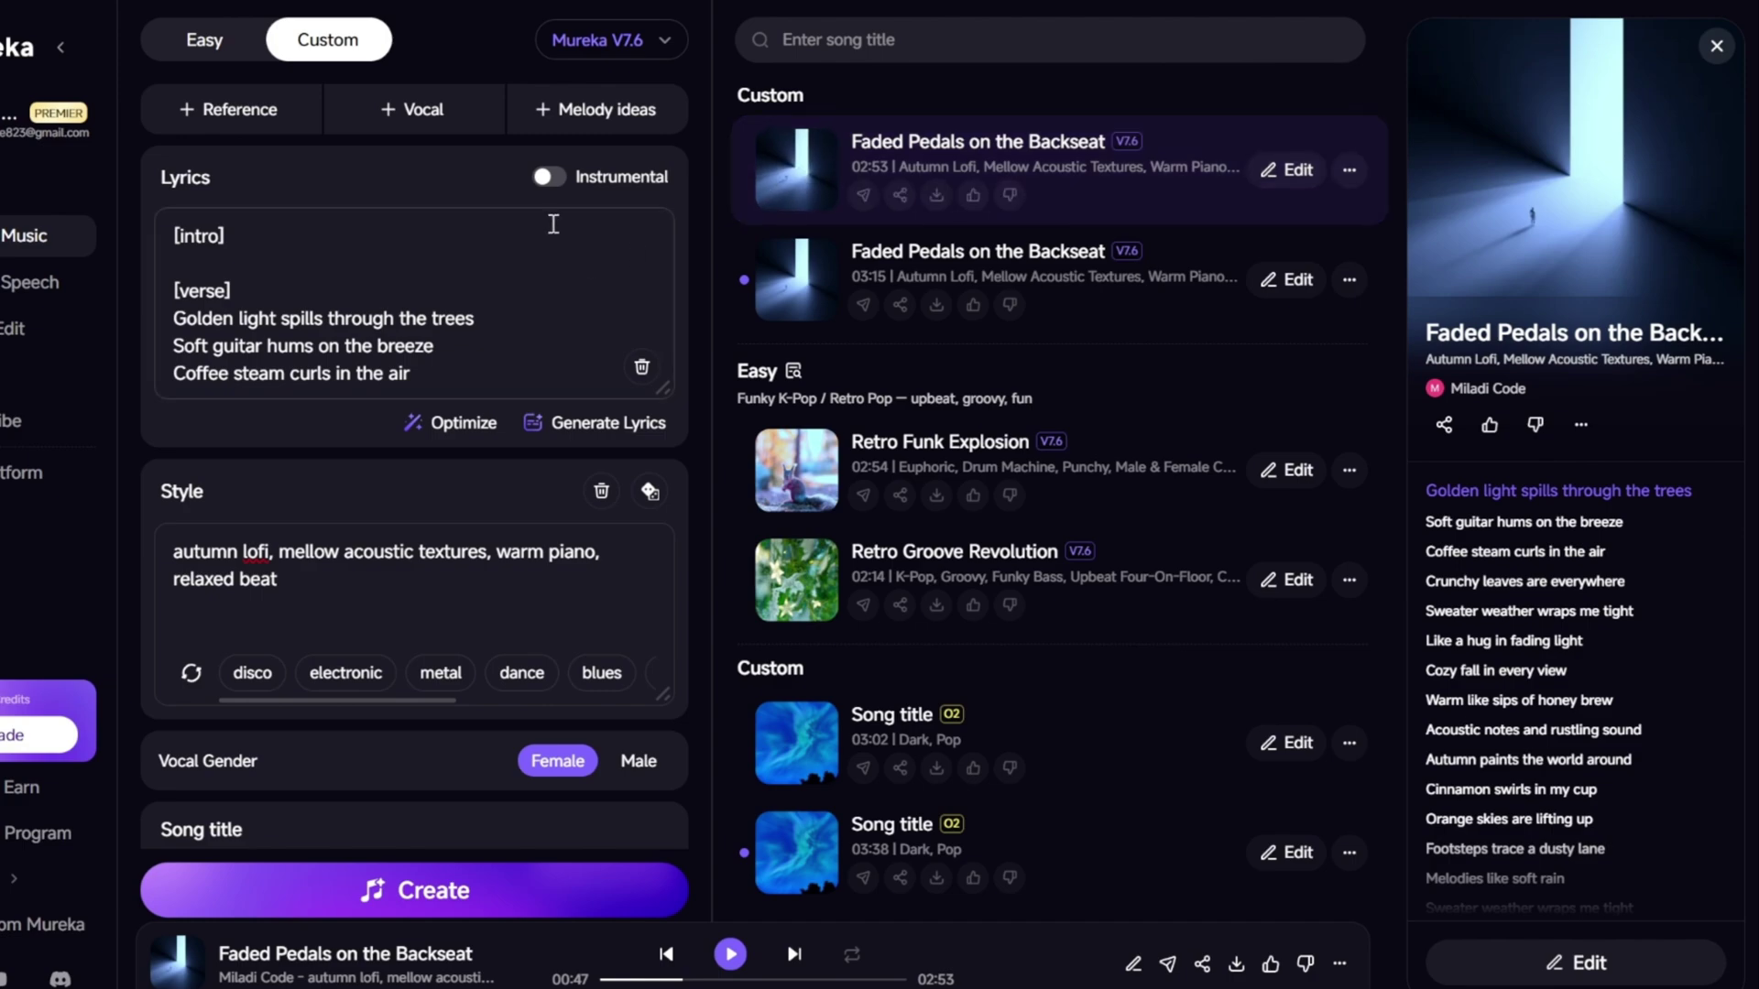
Switch the model to Mureka O2, regenerate the song, and play the first O2 version partway
click(608, 45)
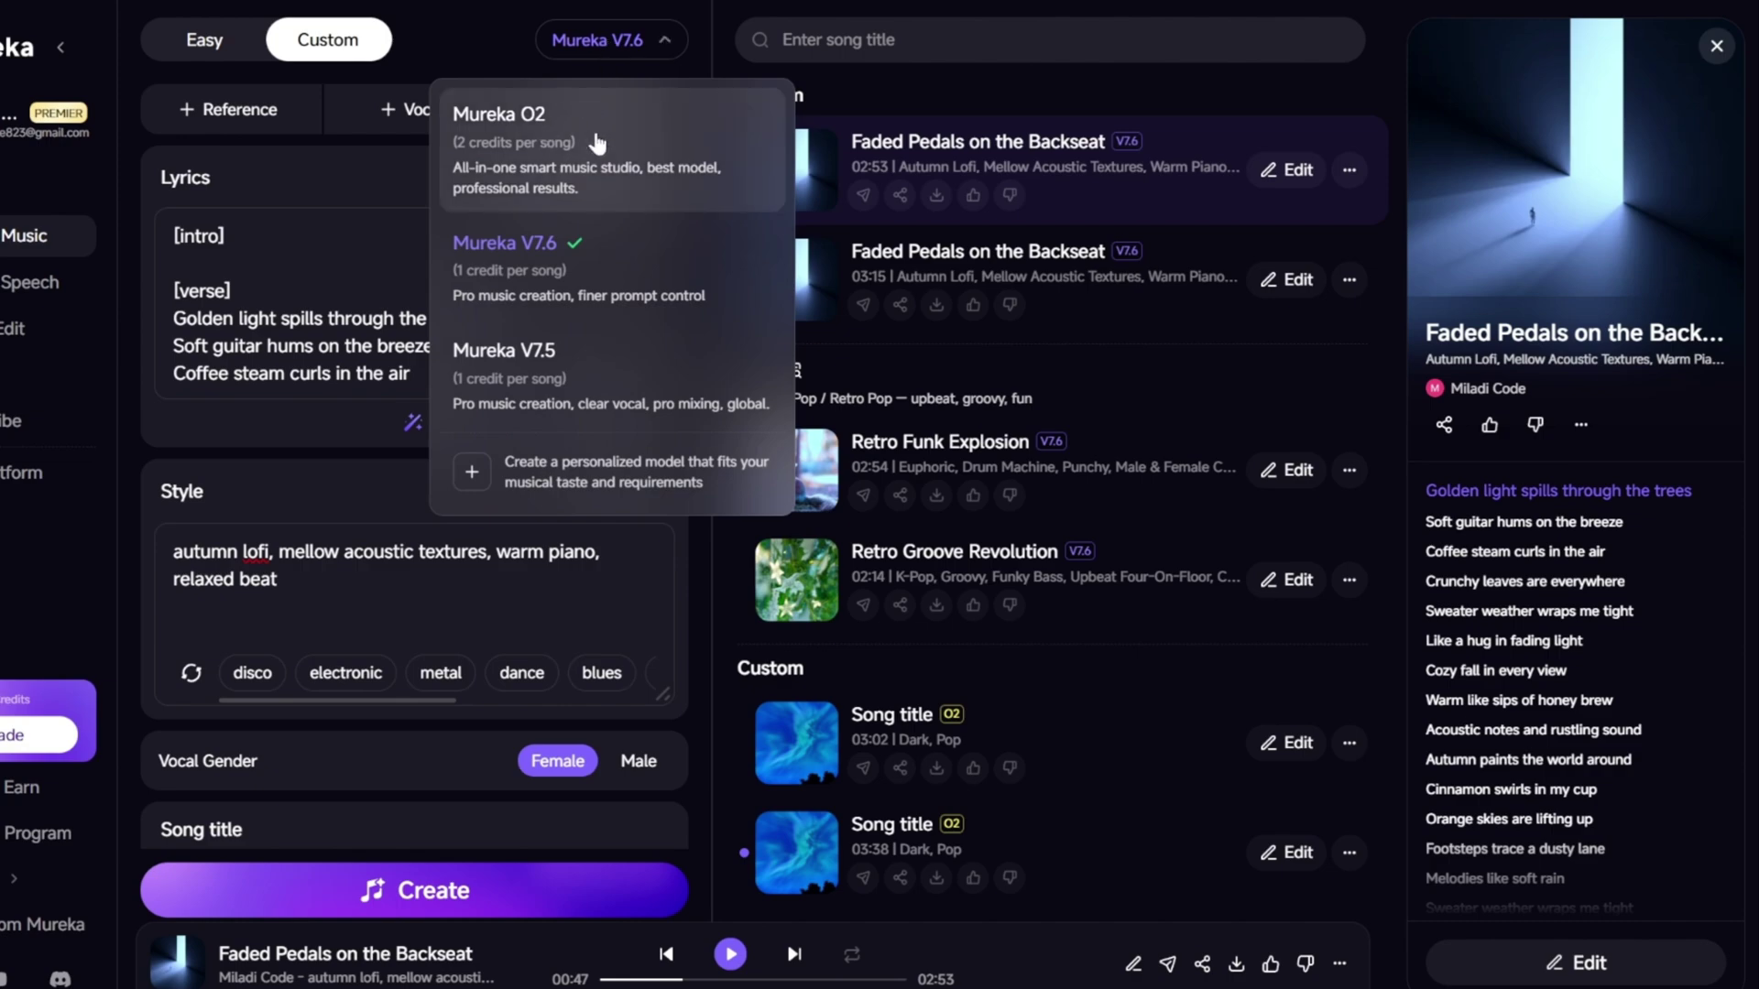
click(651, 146)
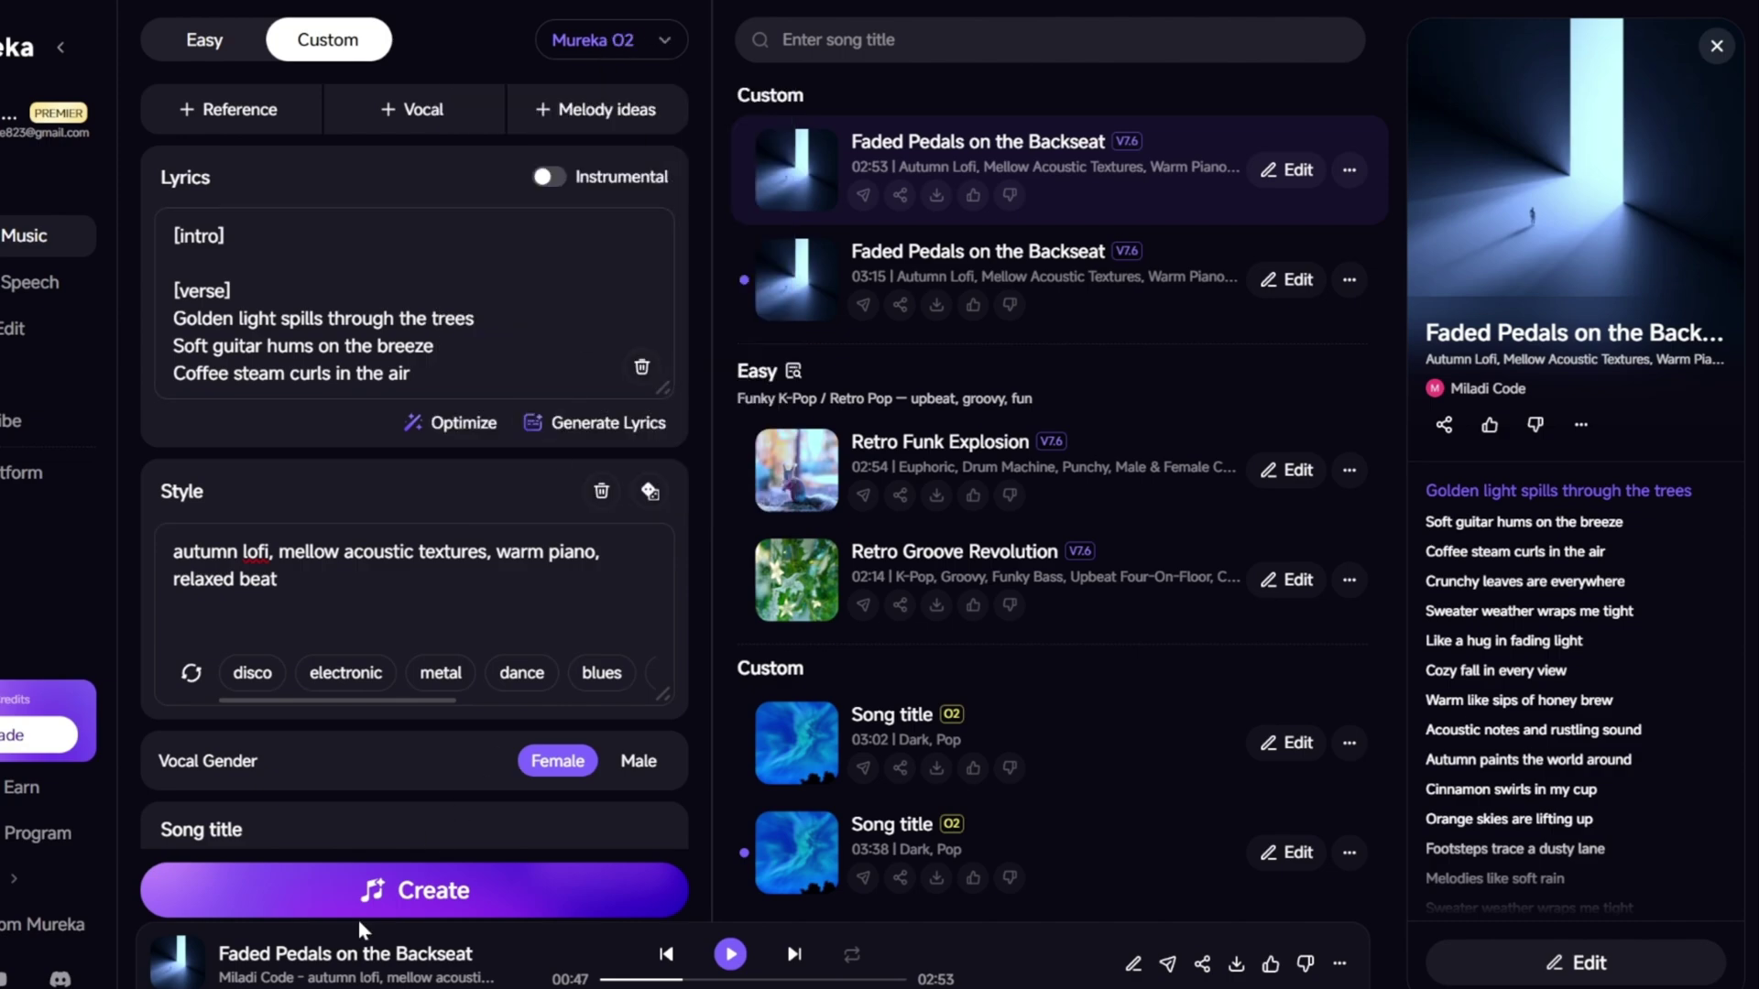
click(447, 884)
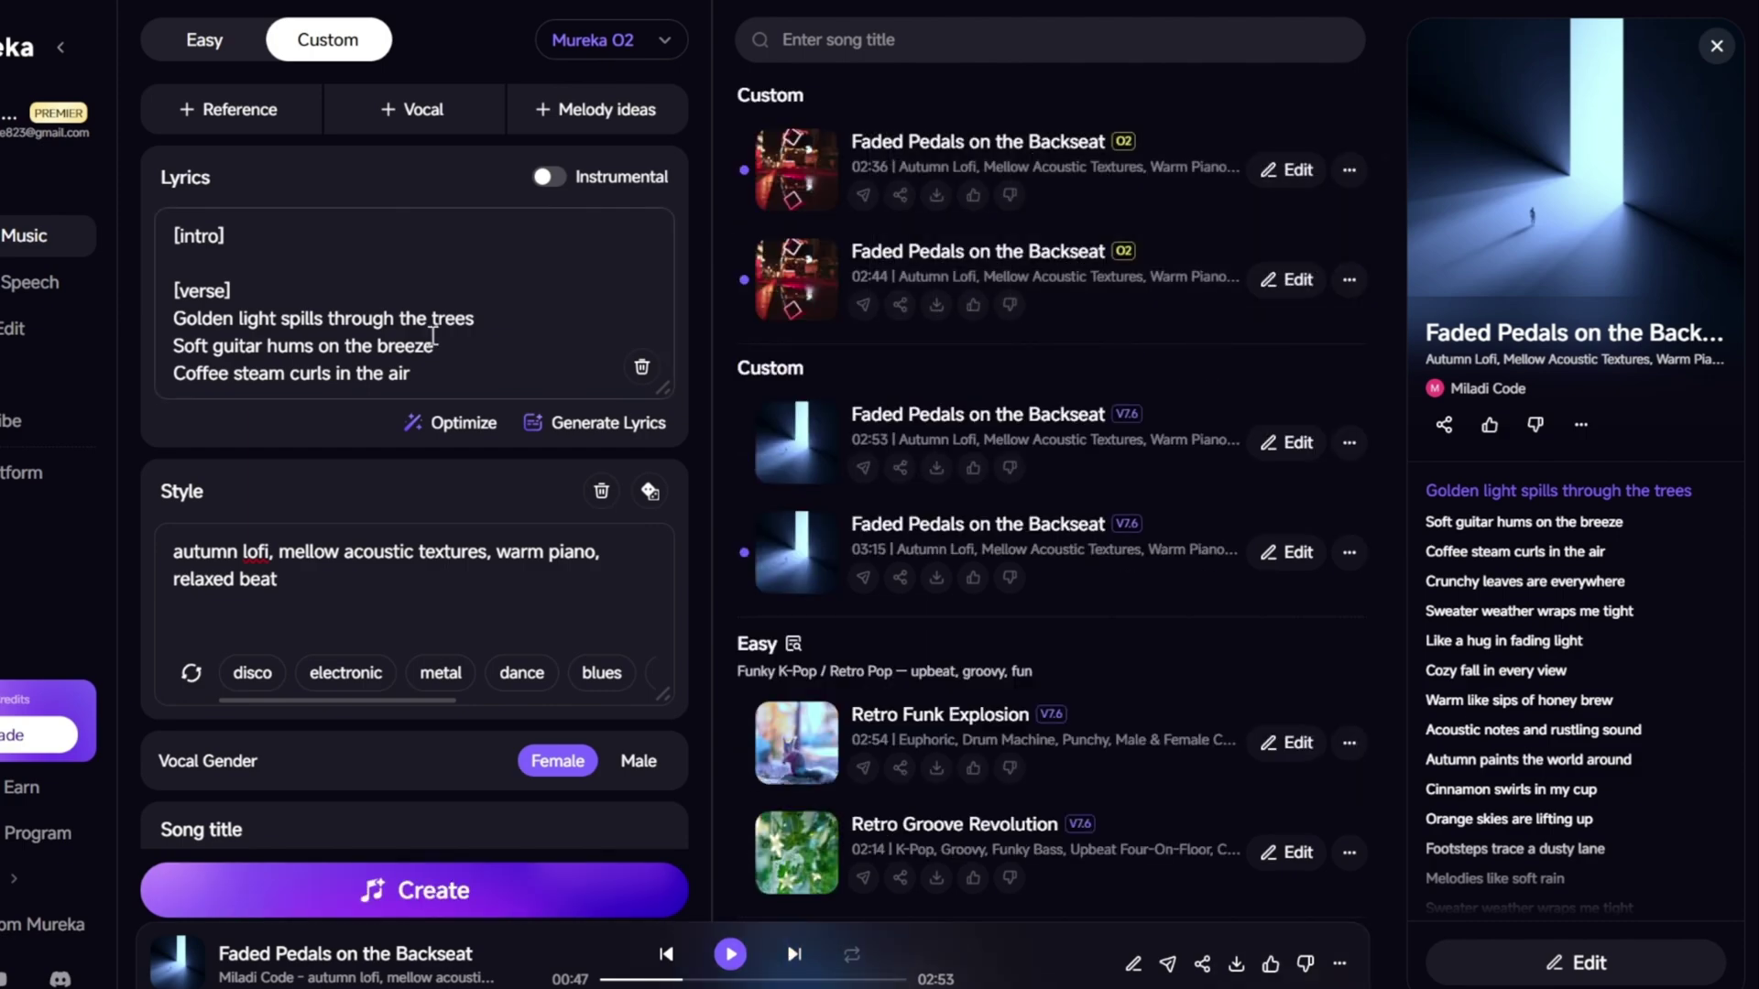
click(793, 167)
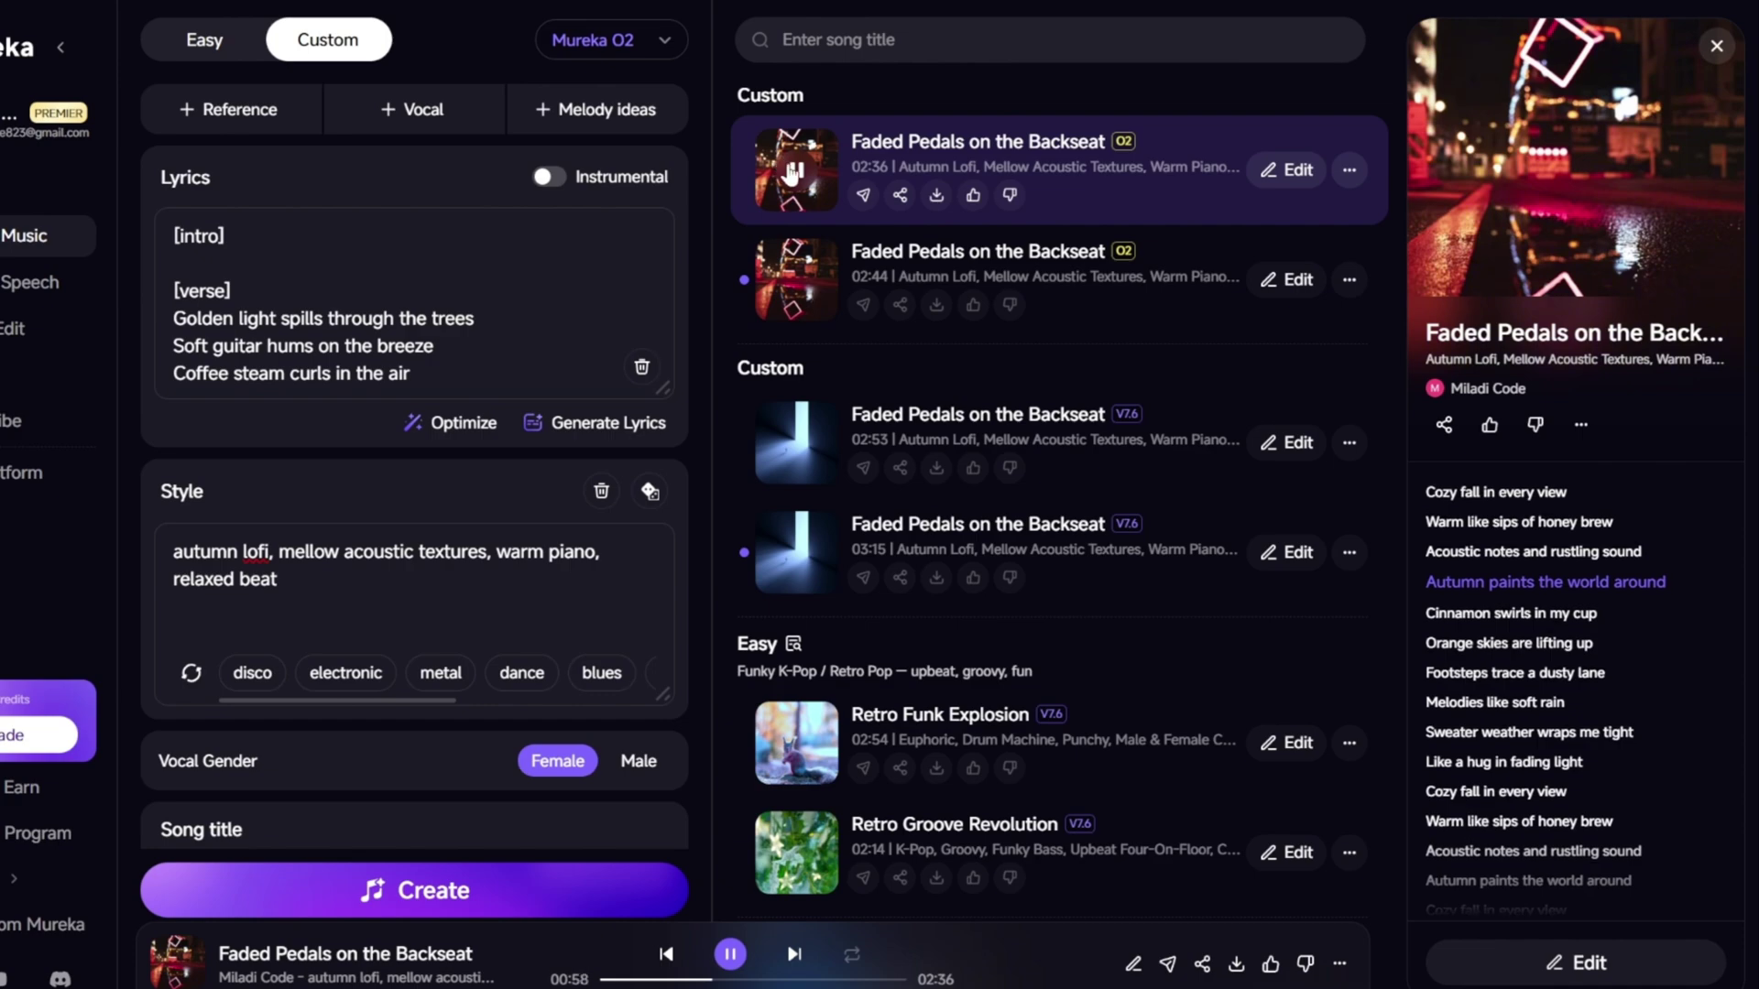
click(794, 169)
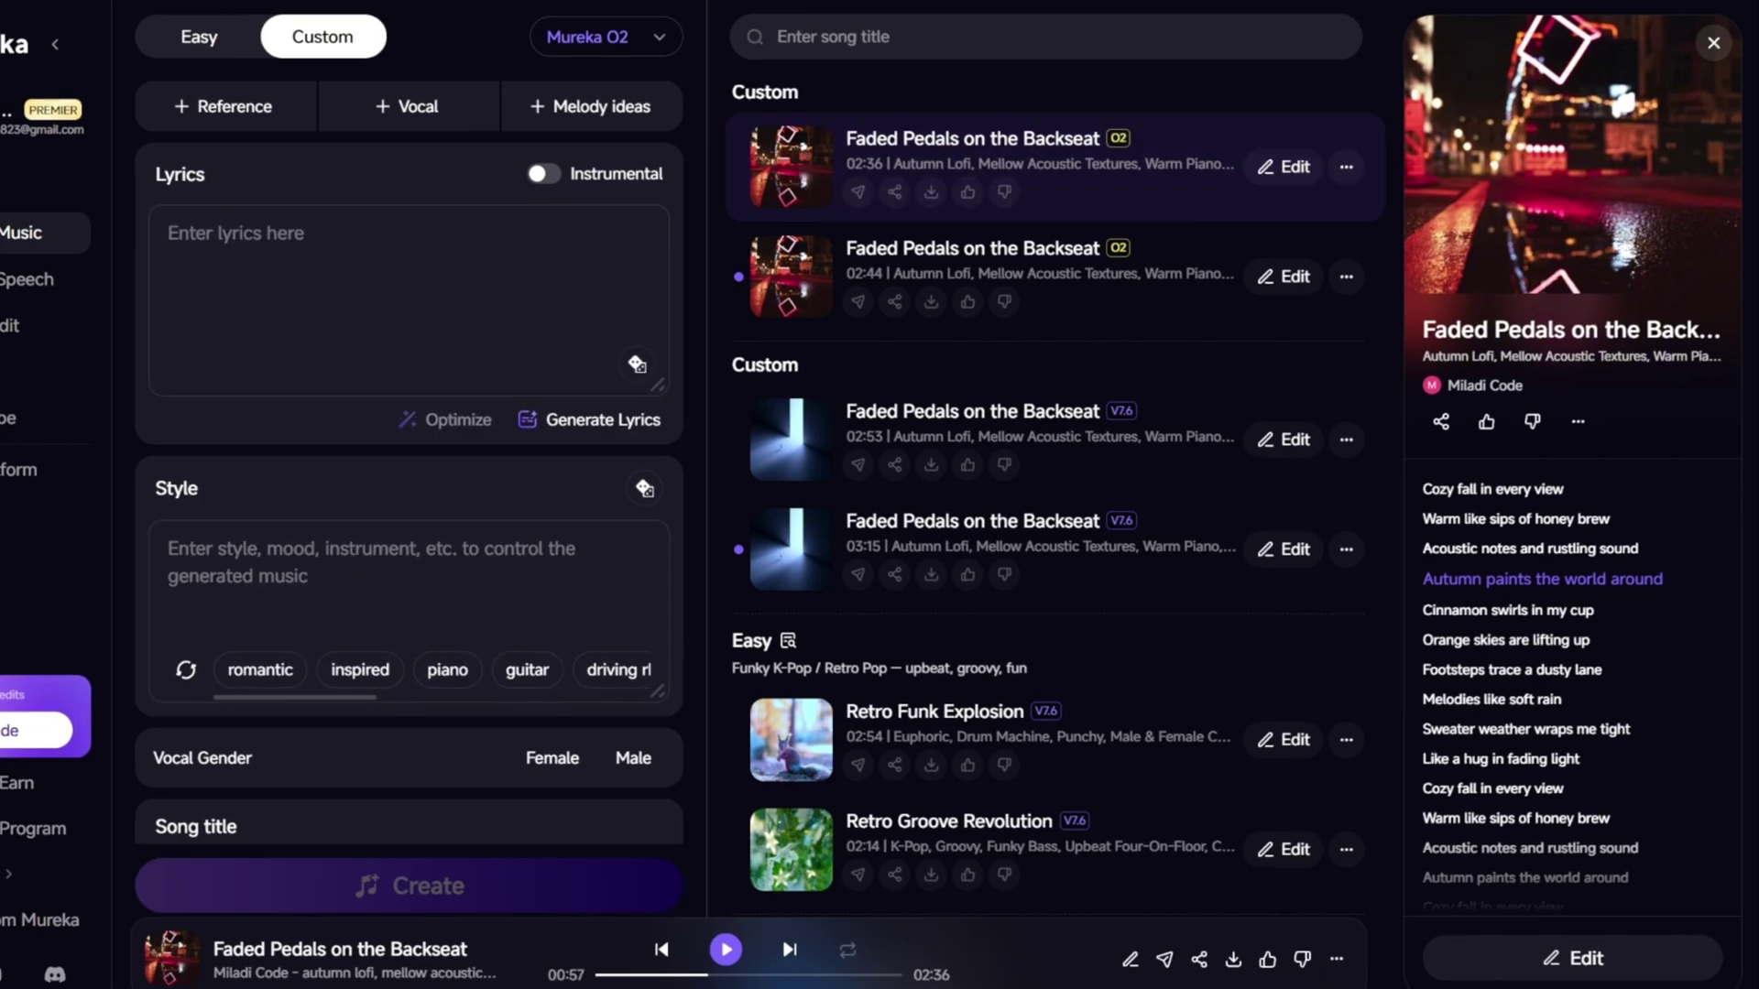
mouse_move(1045, 275)
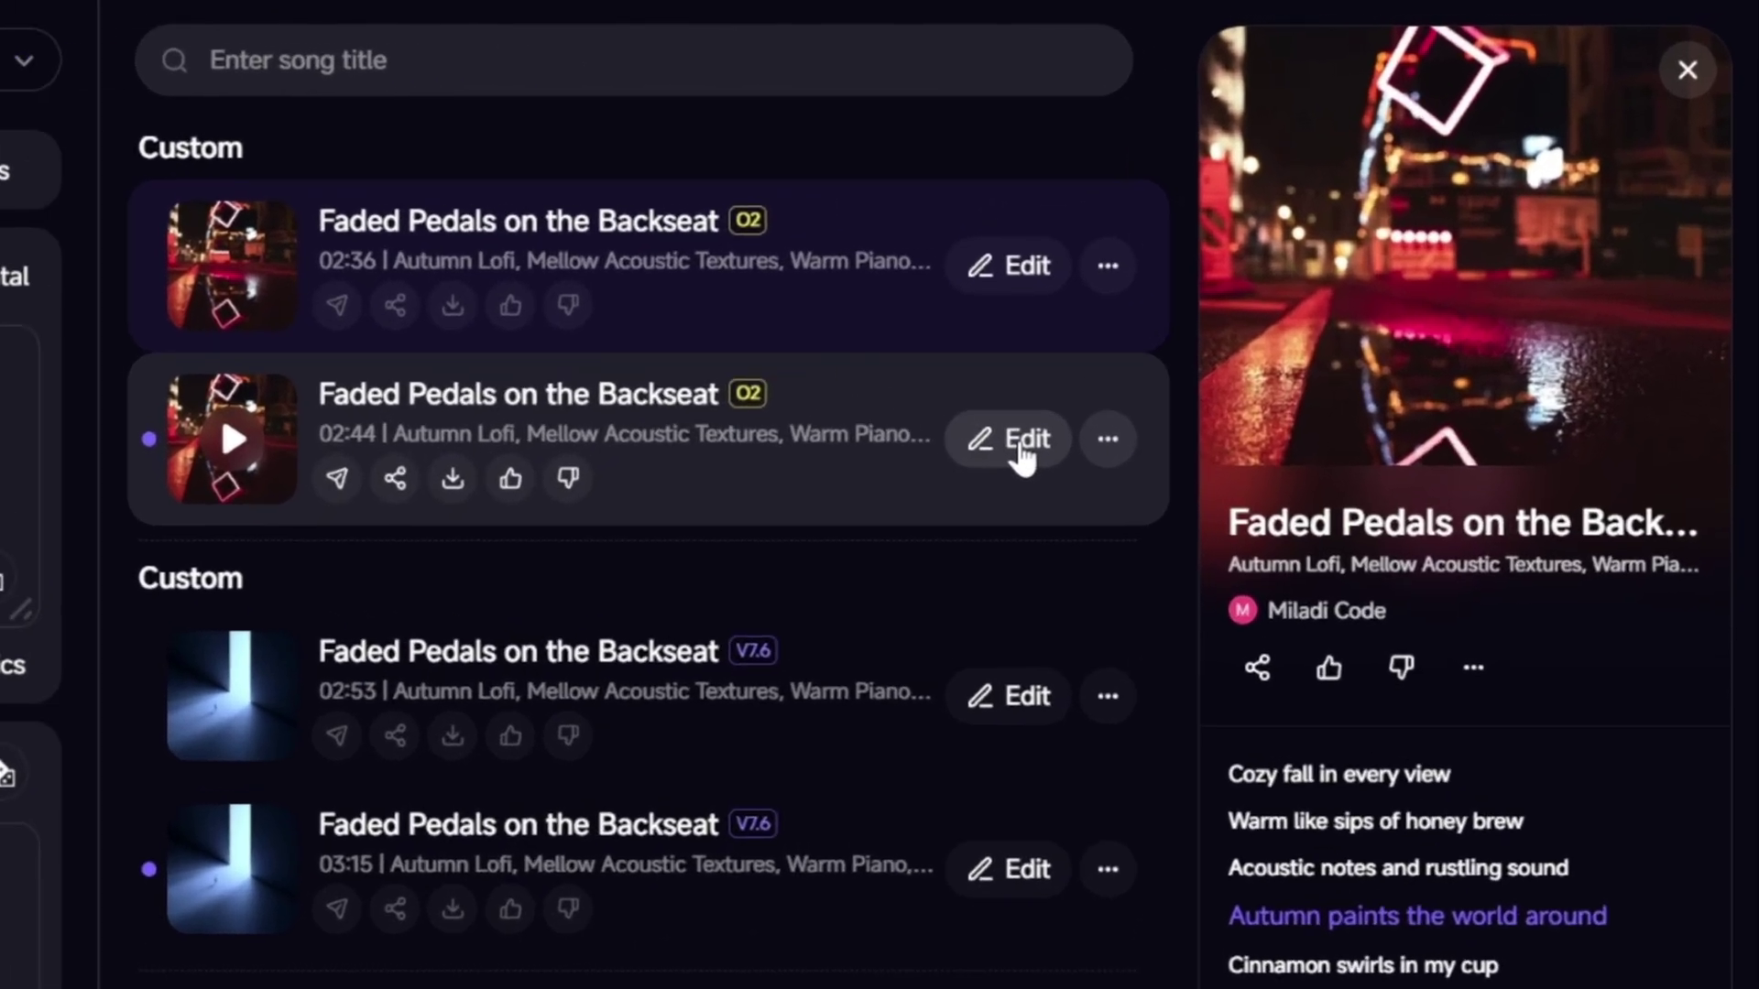
click(1285, 276)
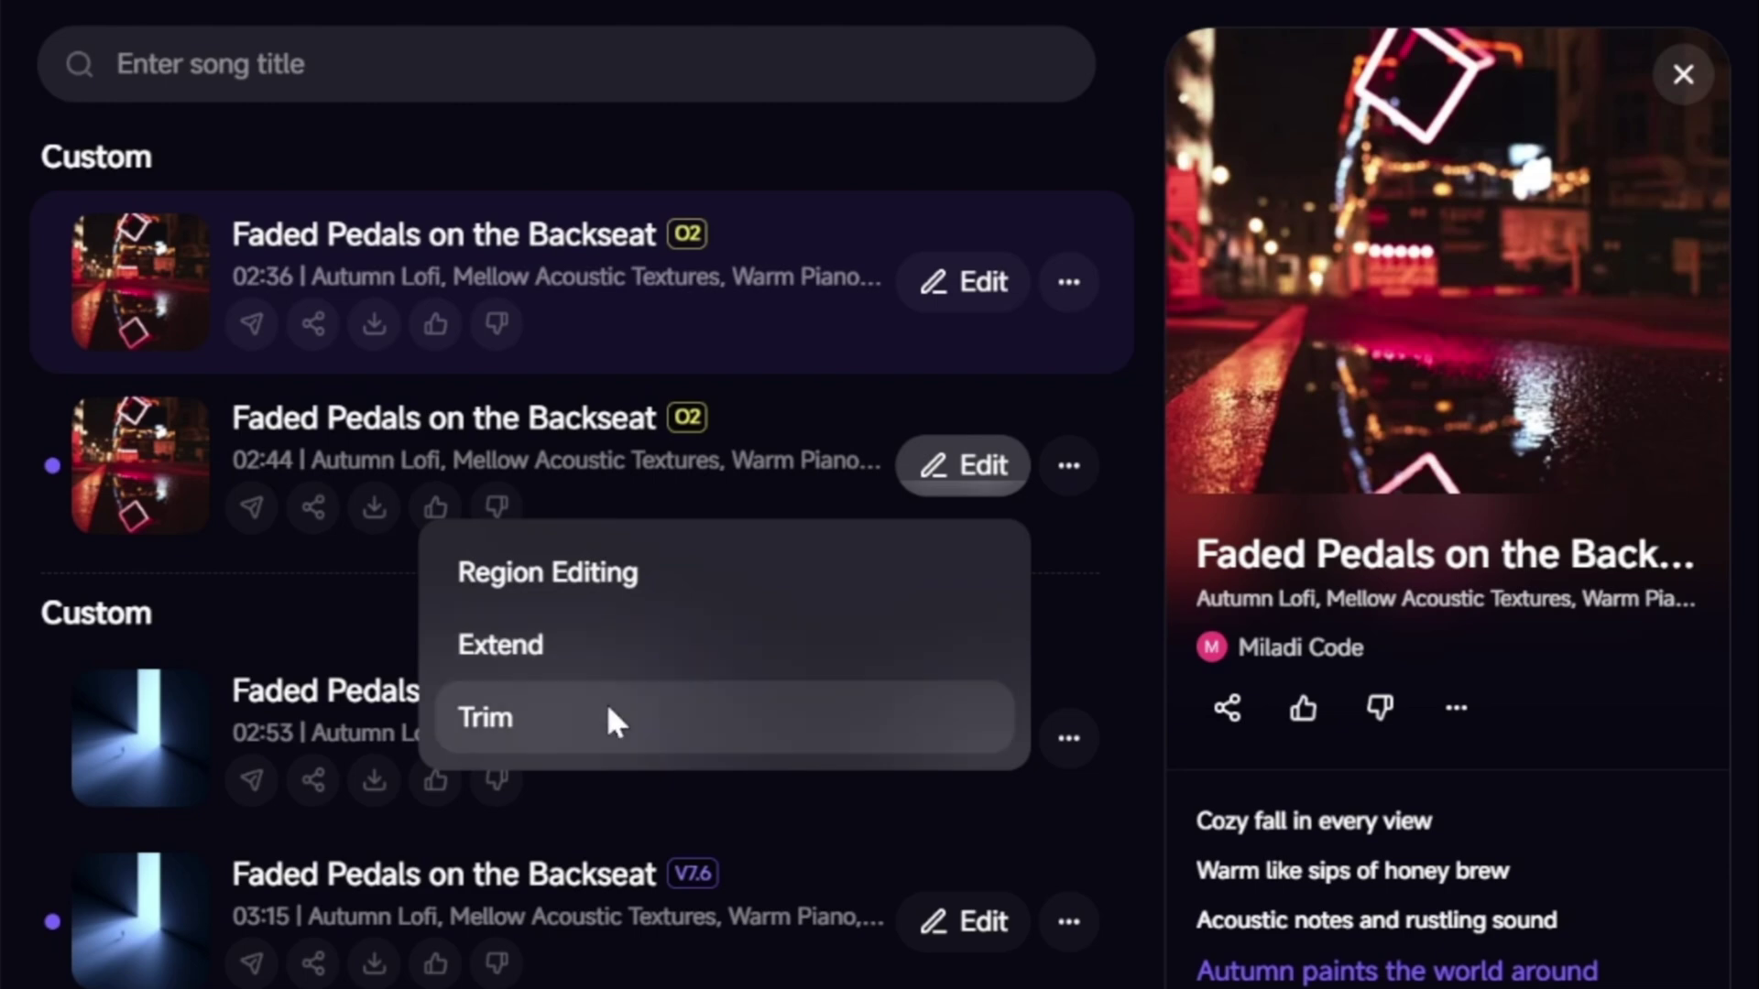
click(810, 569)
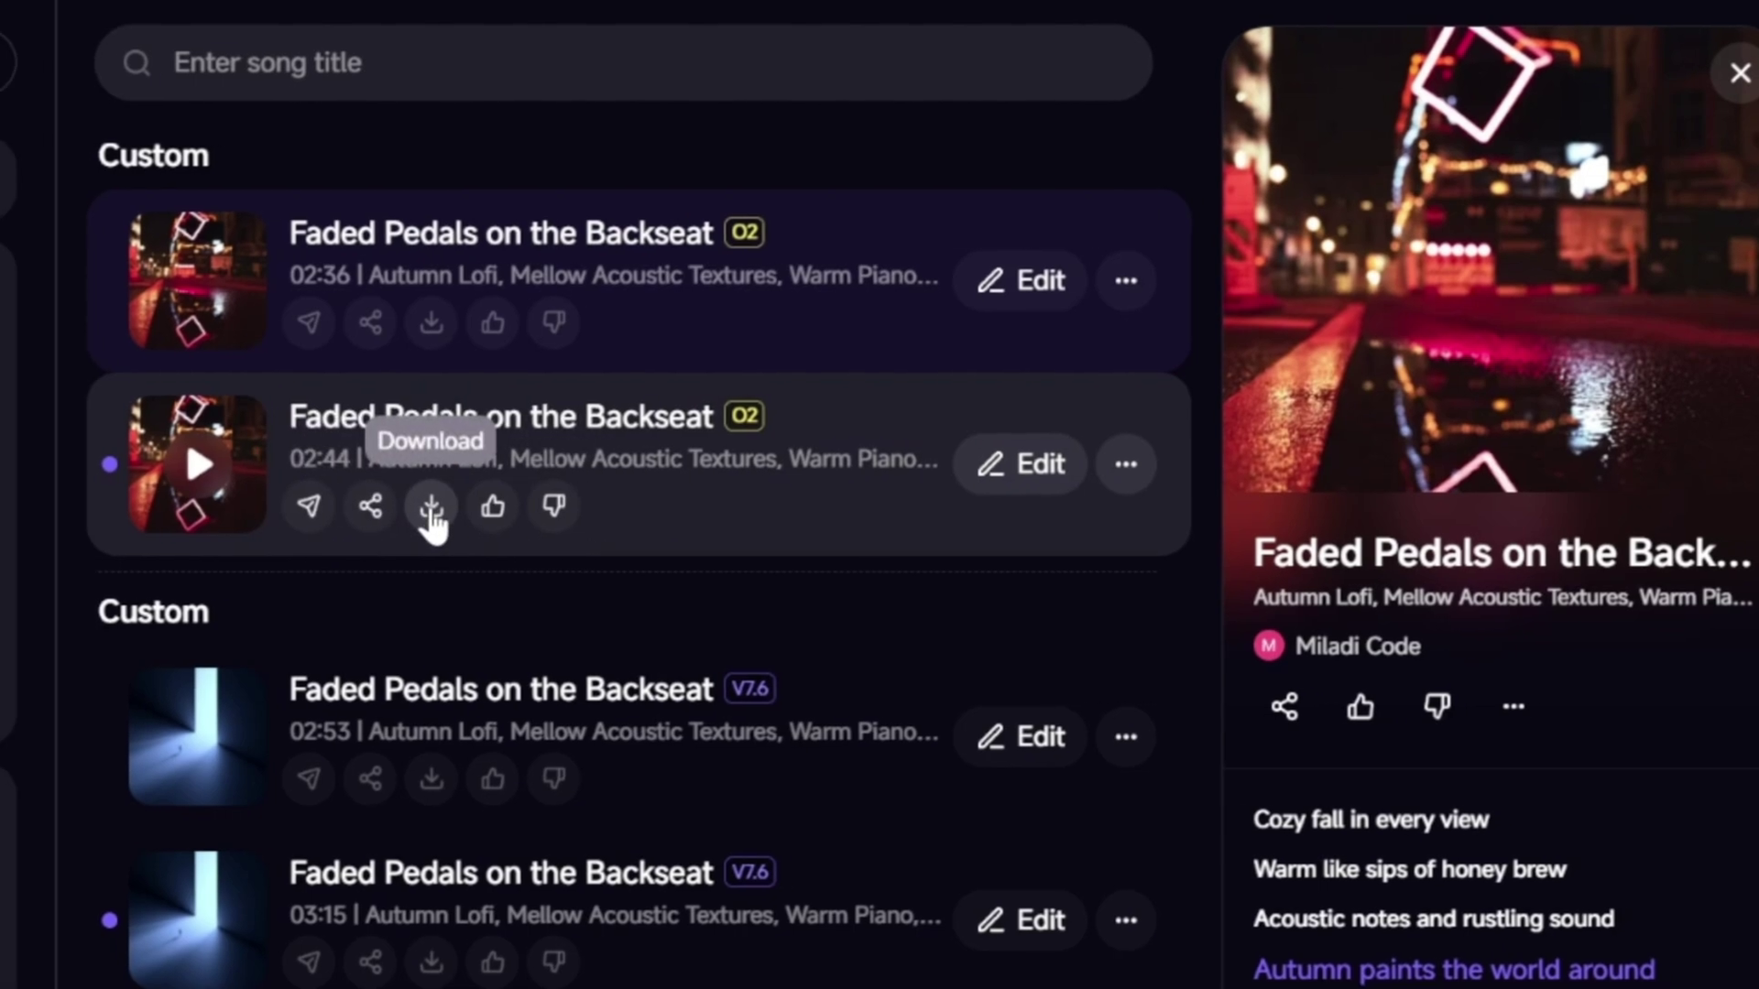
Download the second O2 Faded Pedals version as a video and open the downloaded file
click(374, 511)
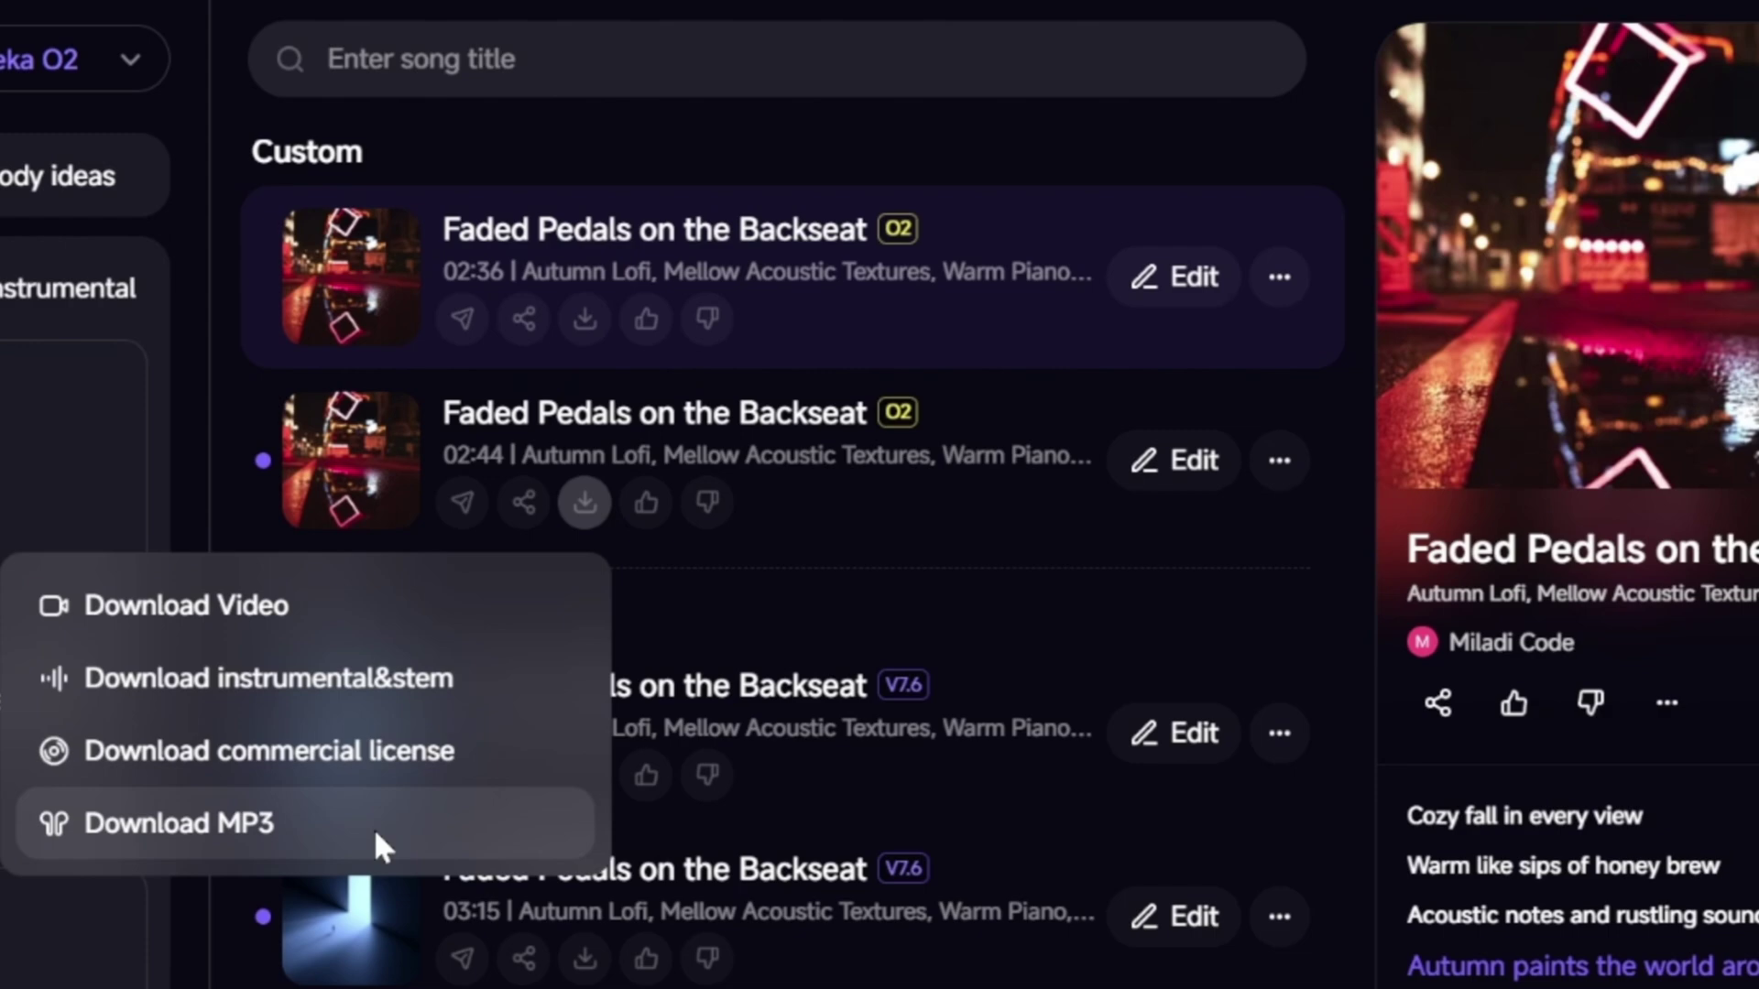
click(365, 617)
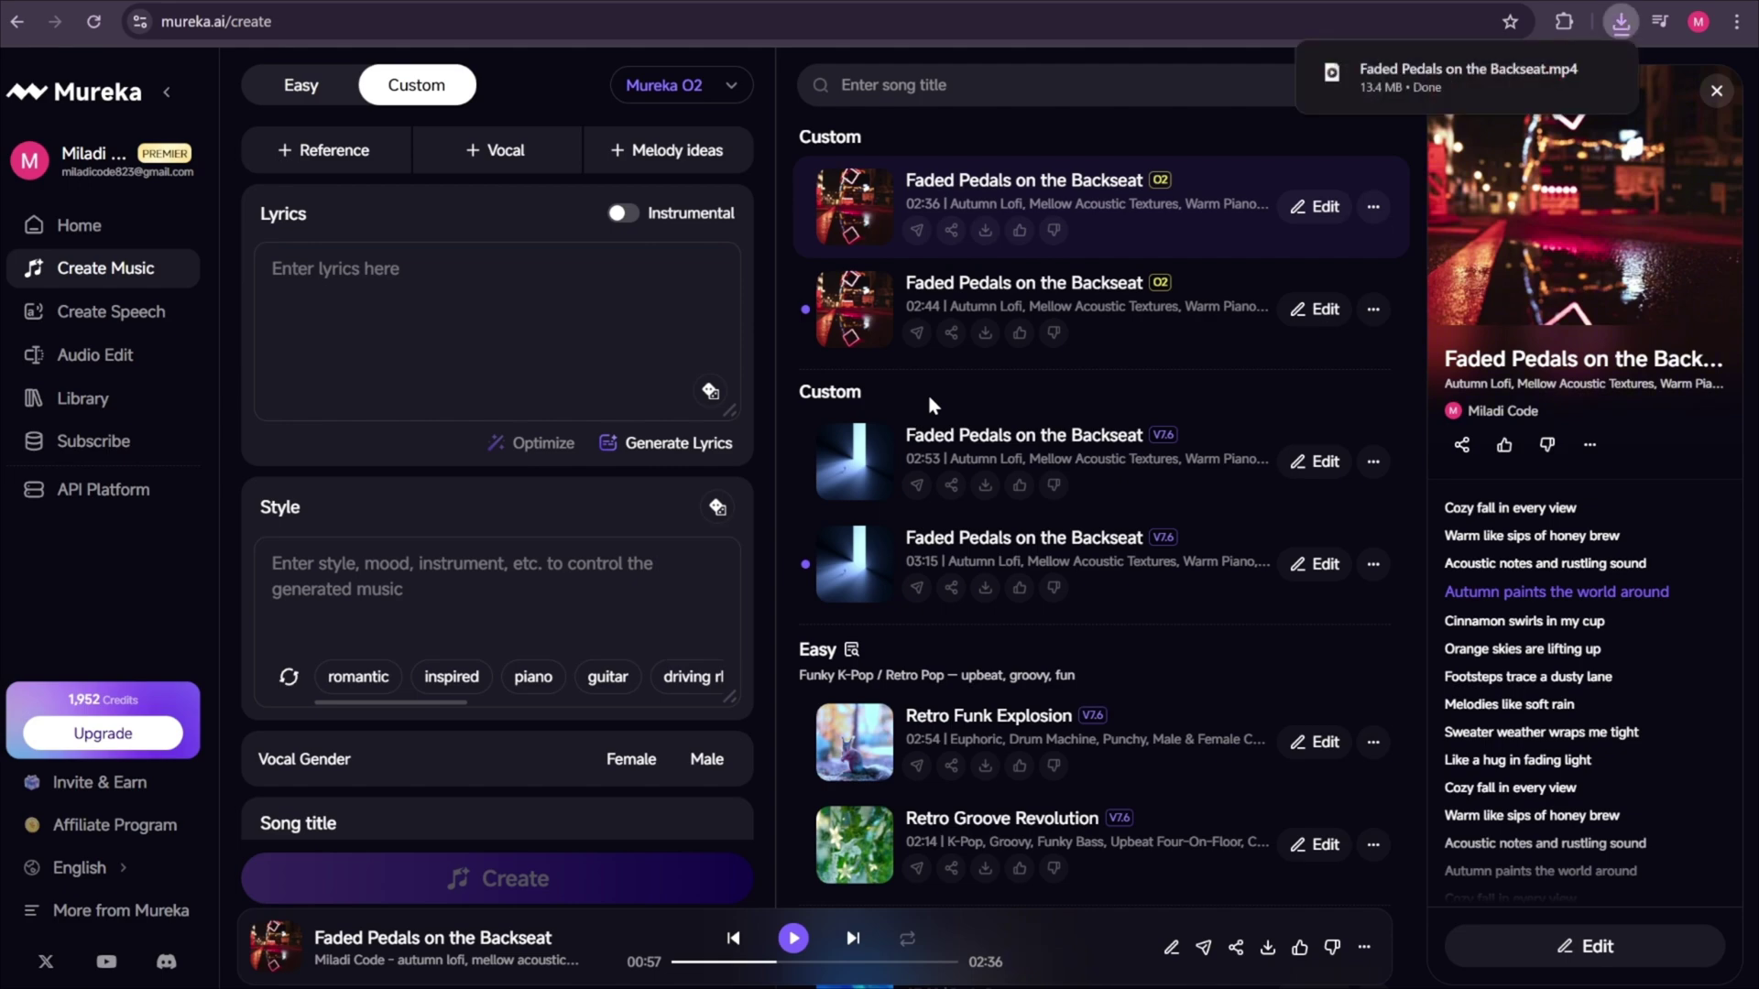
mouse_move(1456, 77)
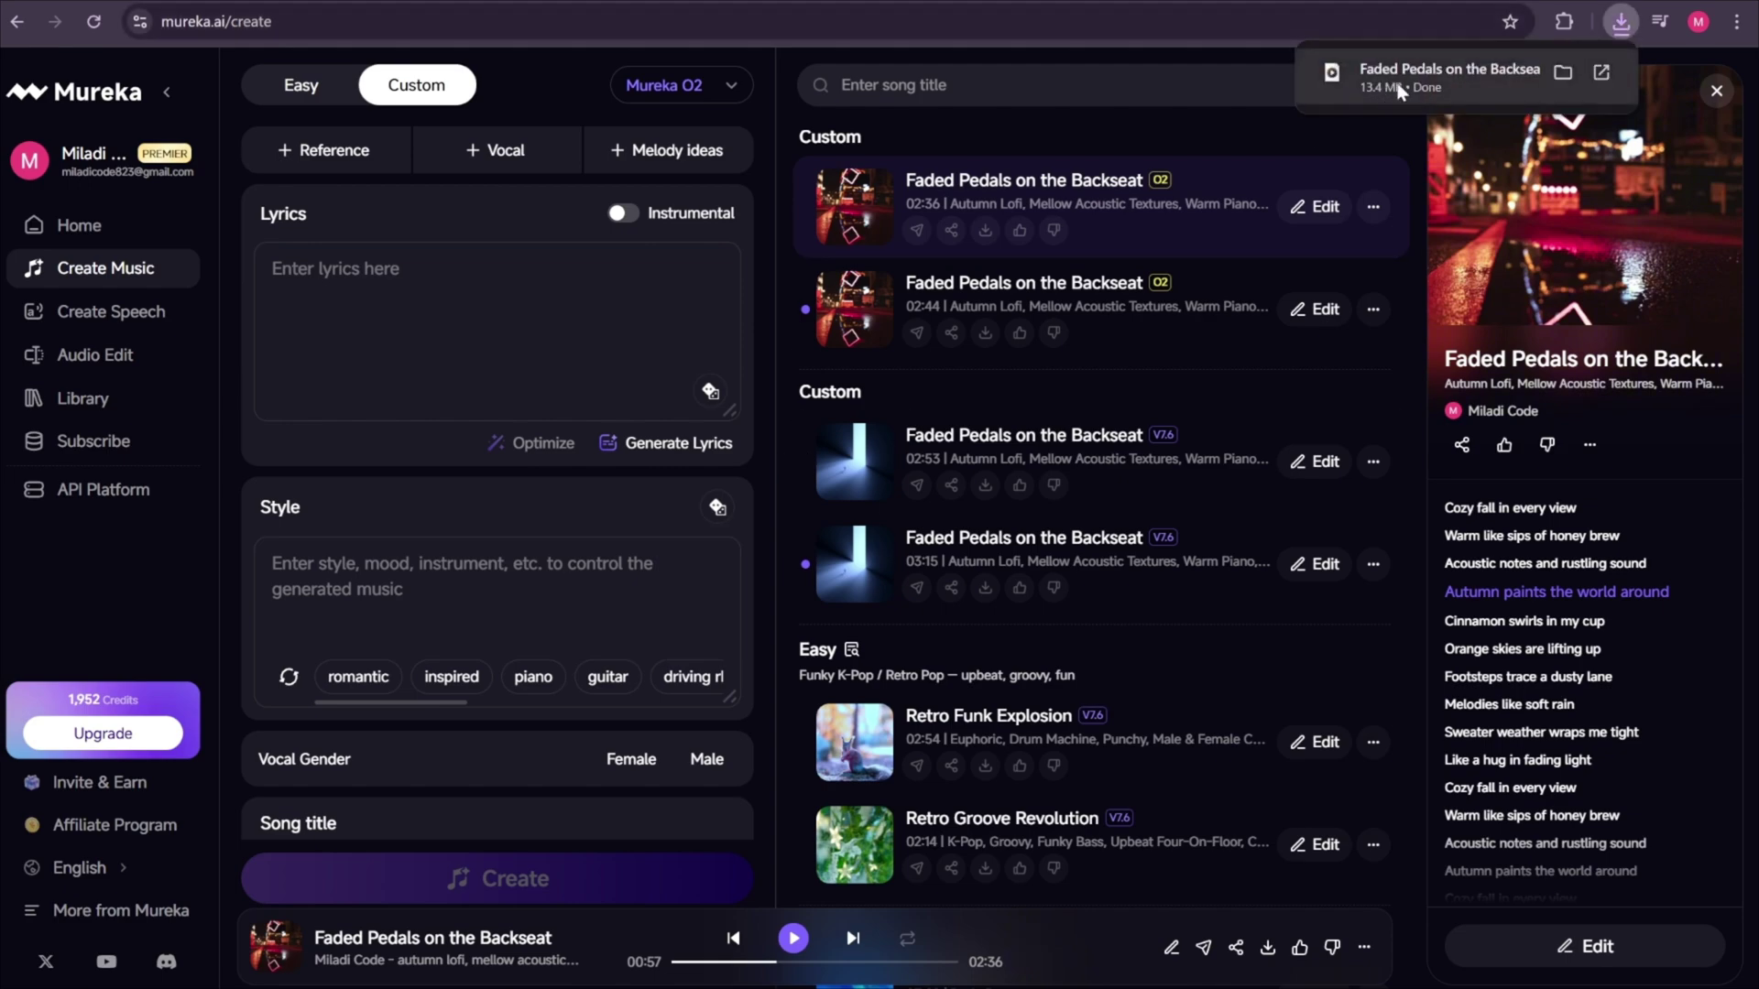
click(1399, 85)
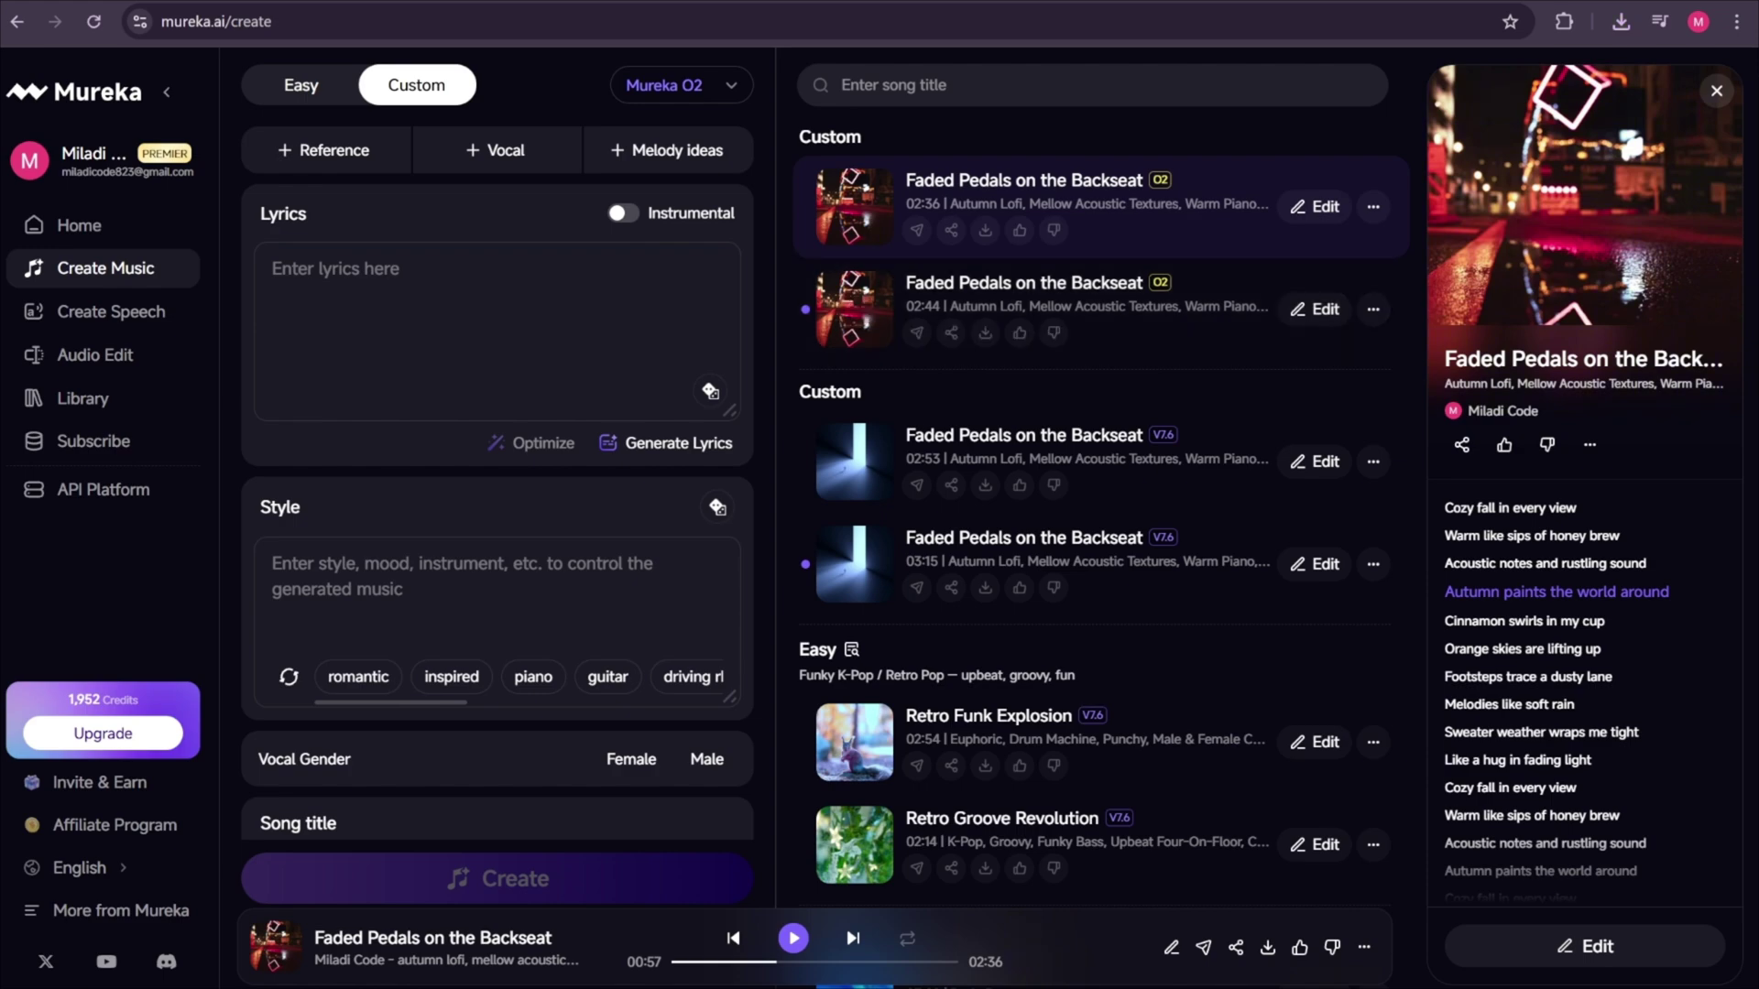
Restart the O2 track from the beginning and show the model list, O2 still selected
click(852, 204)
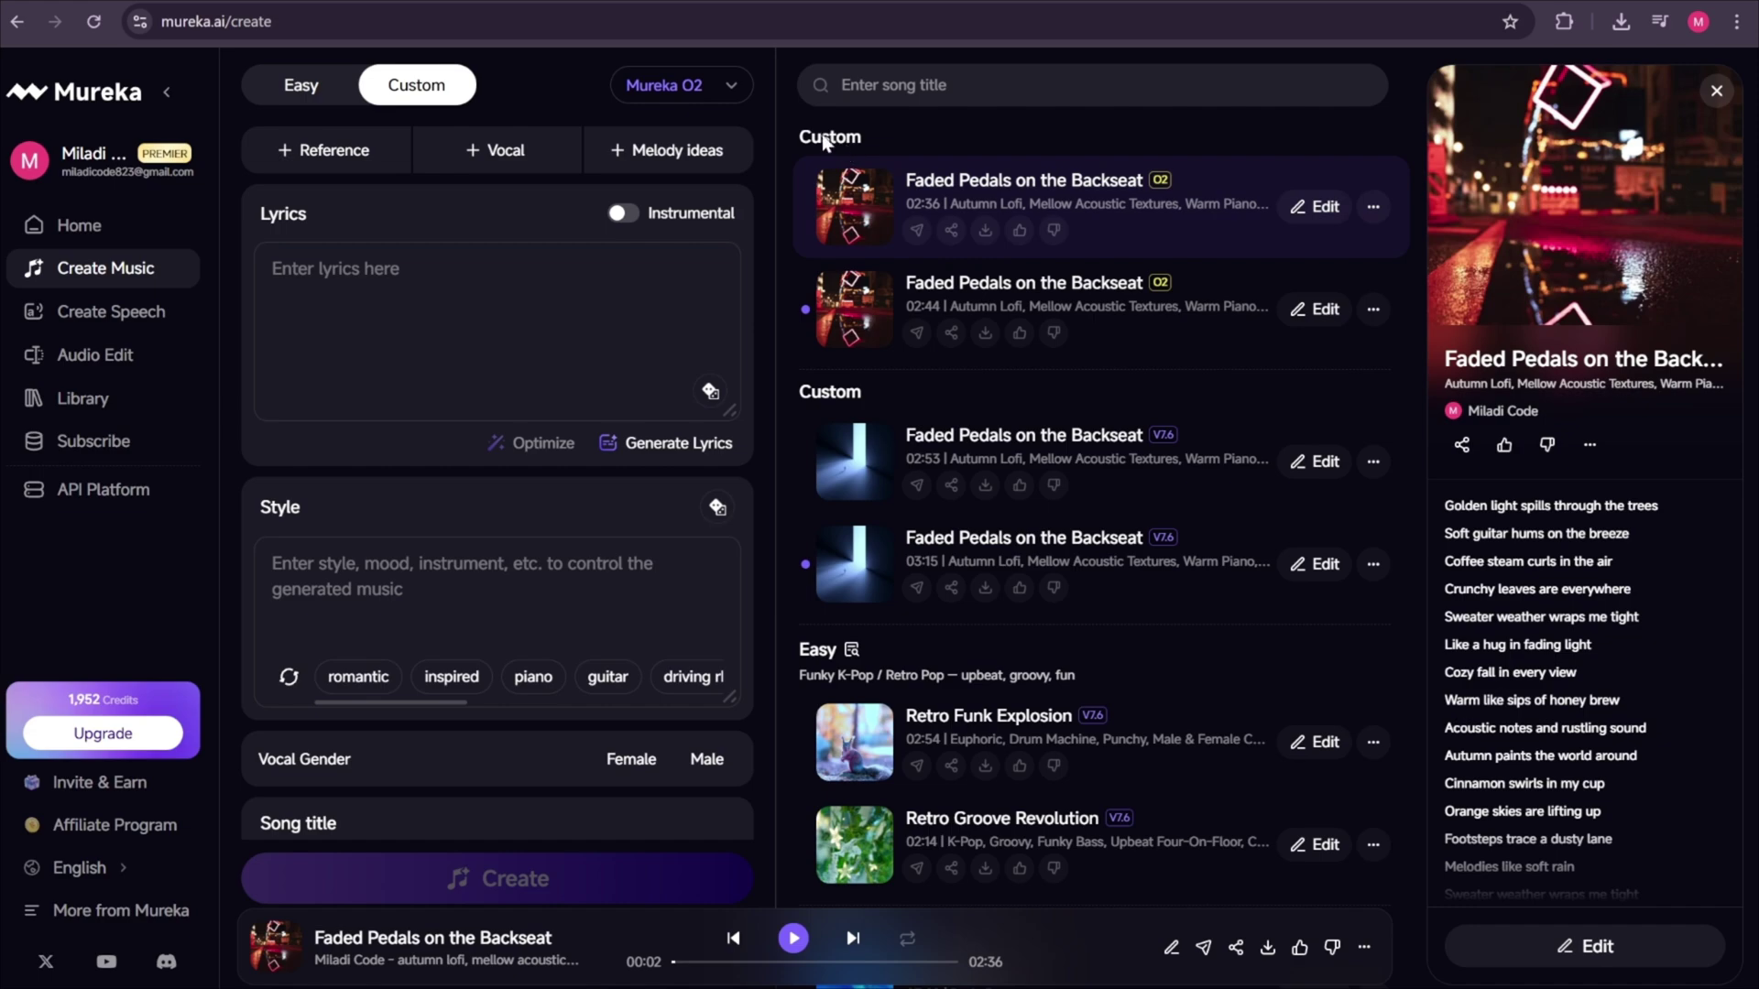
click(641, 83)
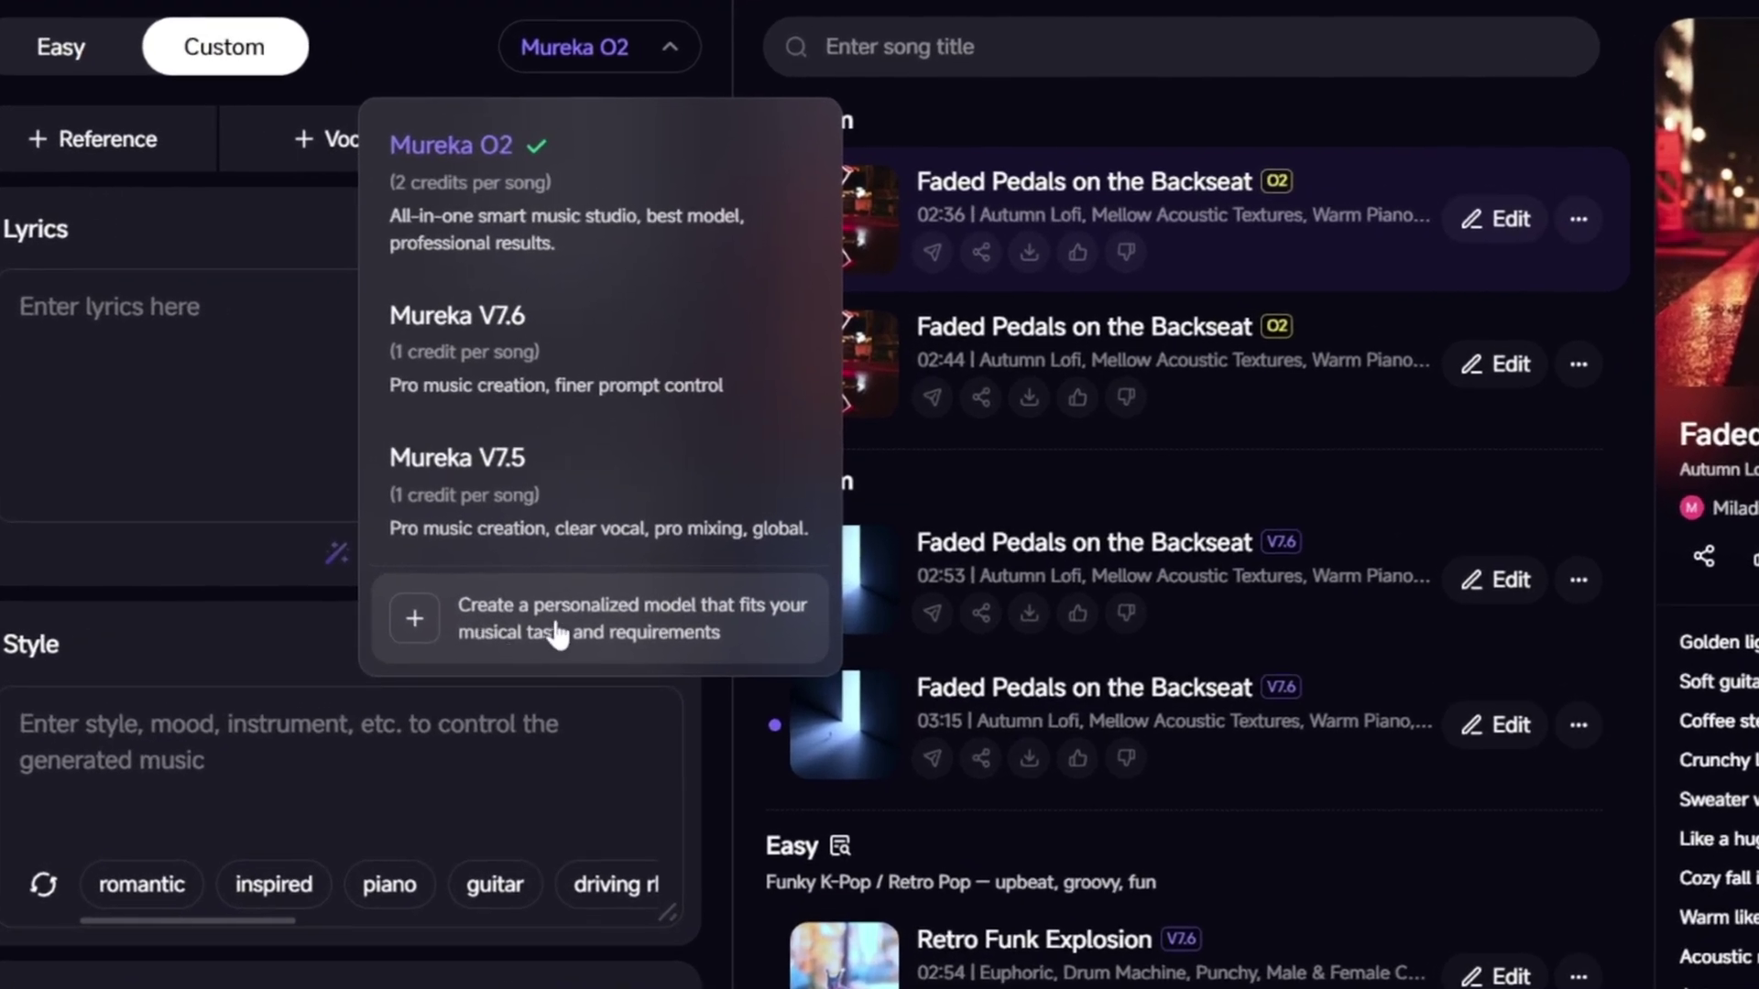
Choose 'Create a personalized model that fits your musical taste' from the model list
click(751, 640)
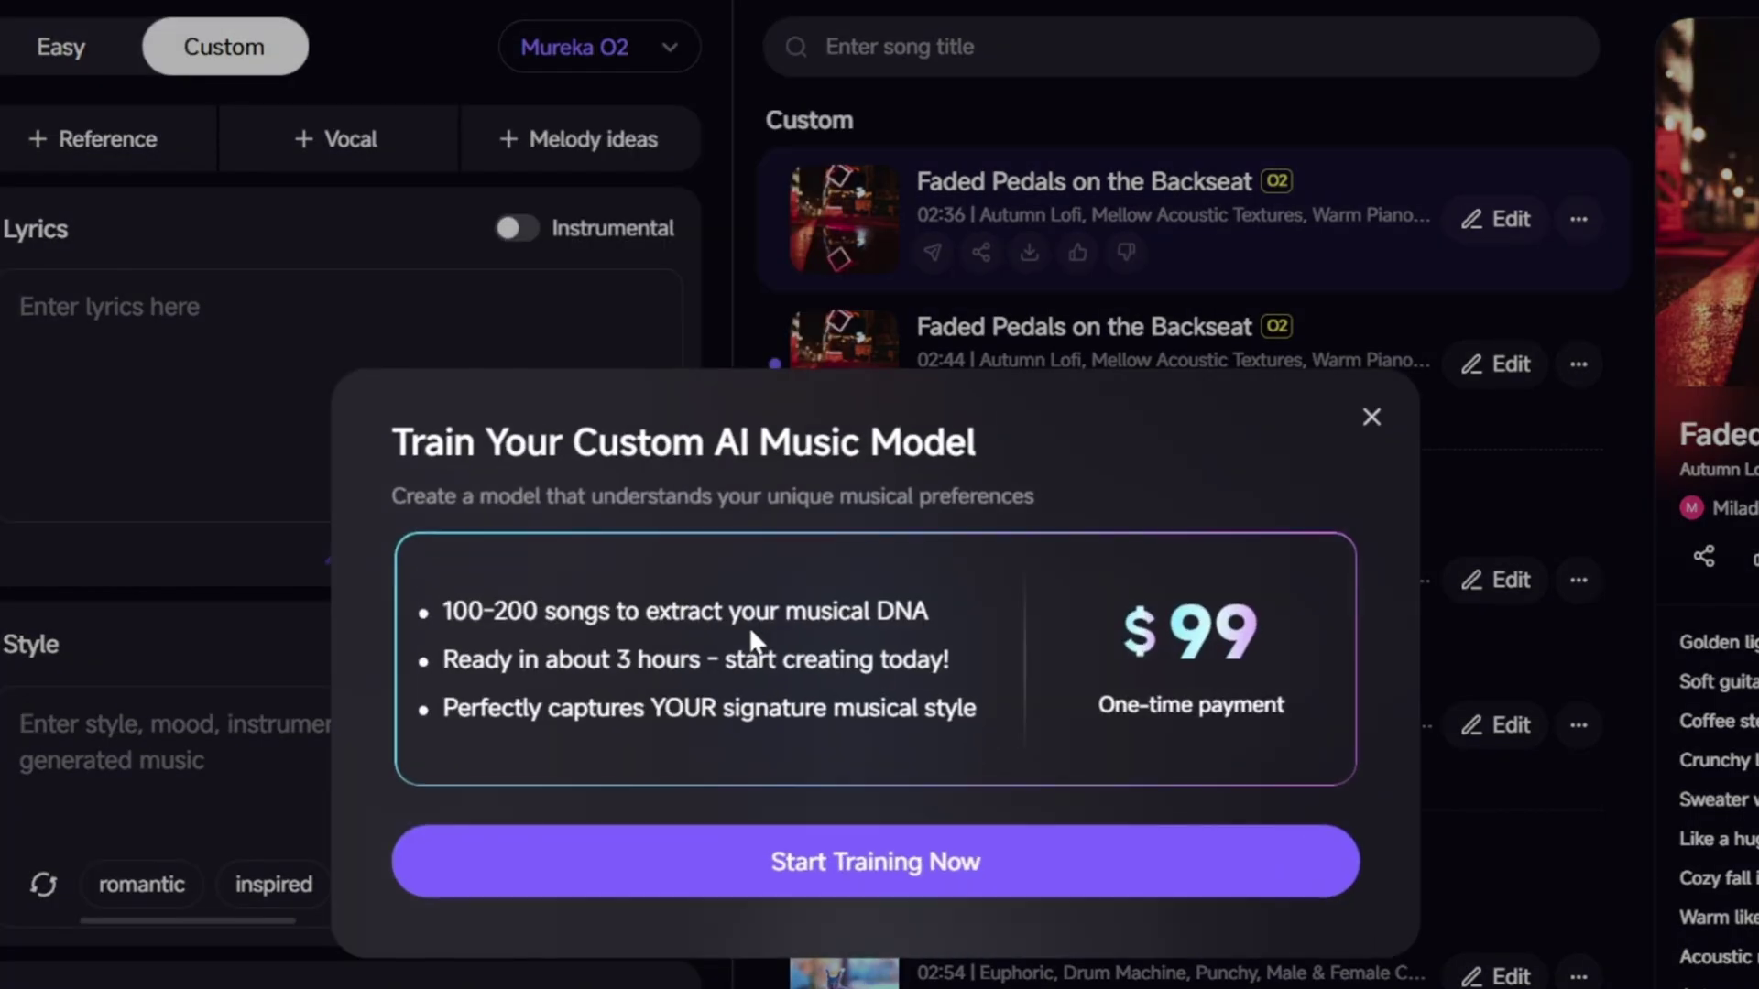